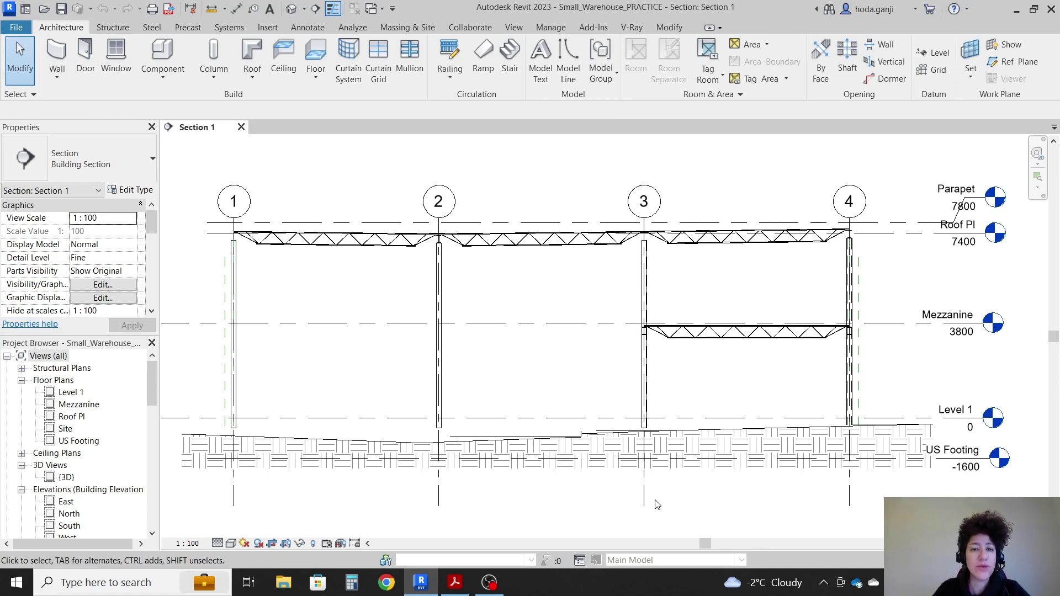
Step: Bring up Small_Warehouse.pdf and highlight instruction 6 on footing pads at grid intersections
click(455, 582)
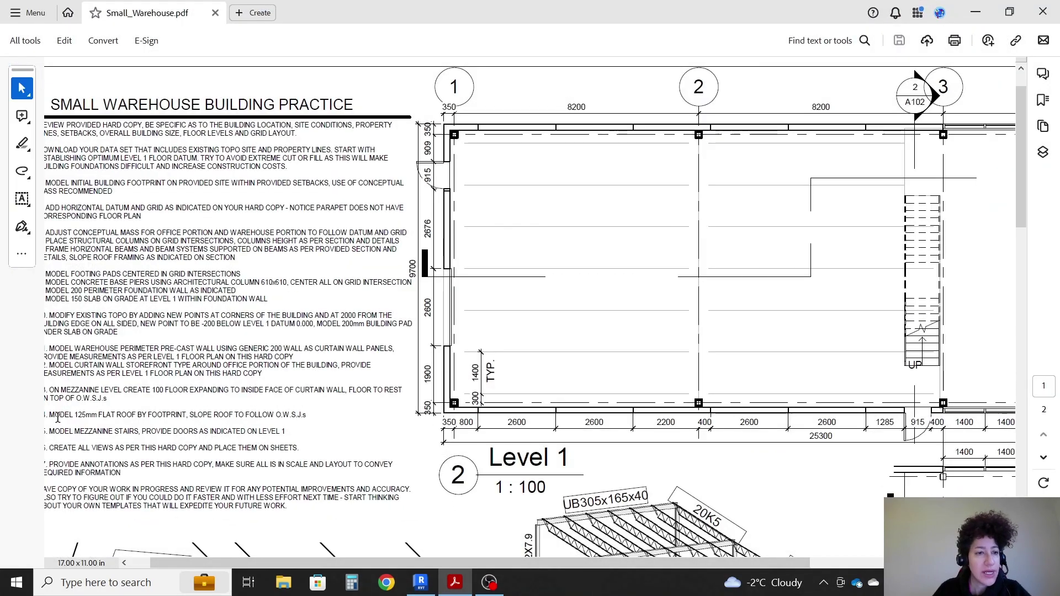
scroll(258, 566, left, 2)
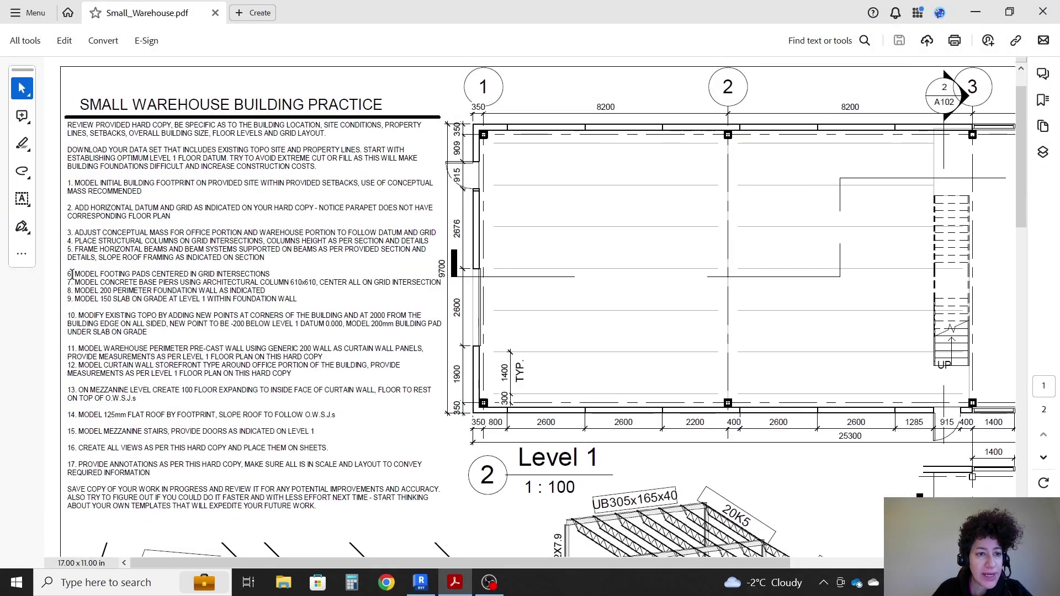
drag(73, 275, 277, 267)
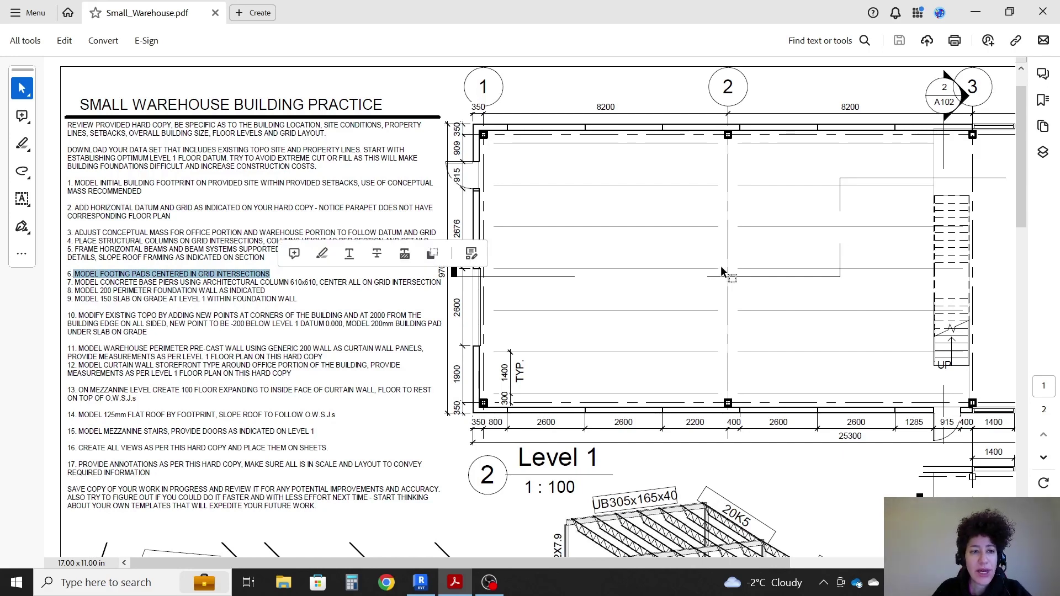
Step: Scroll to page 2 and pan across Section 1 and Details 2–3
scroll(720, 270, down, 5)
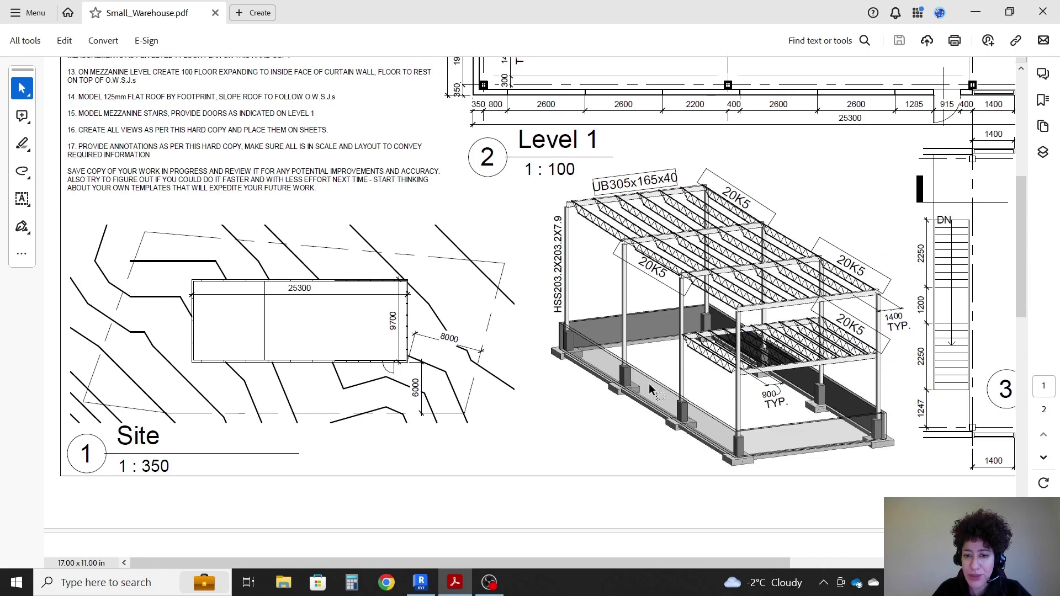
scroll(480, 326, down, 10)
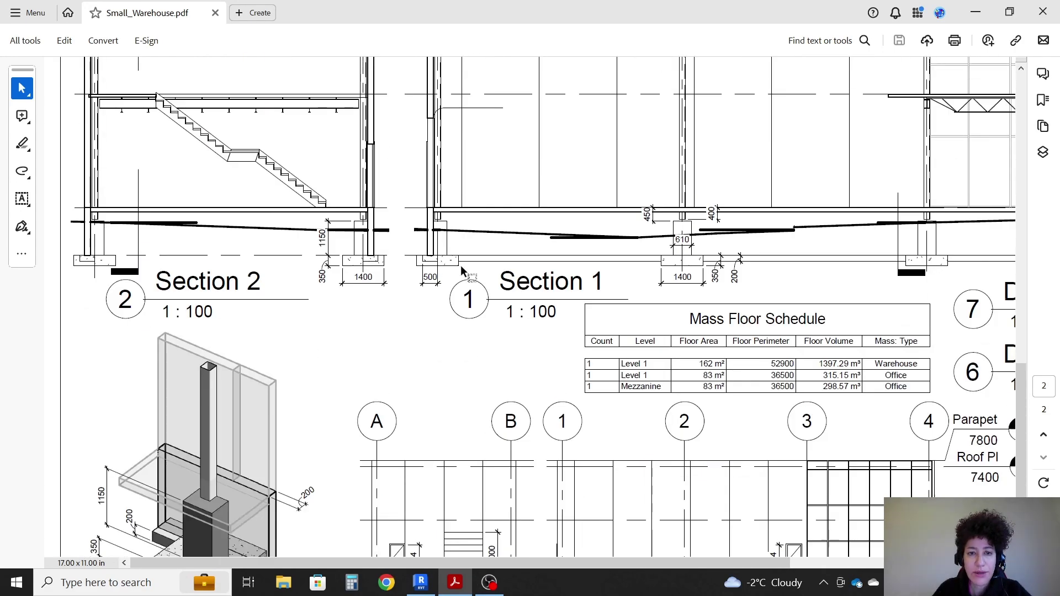
drag(392, 563, 606, 563)
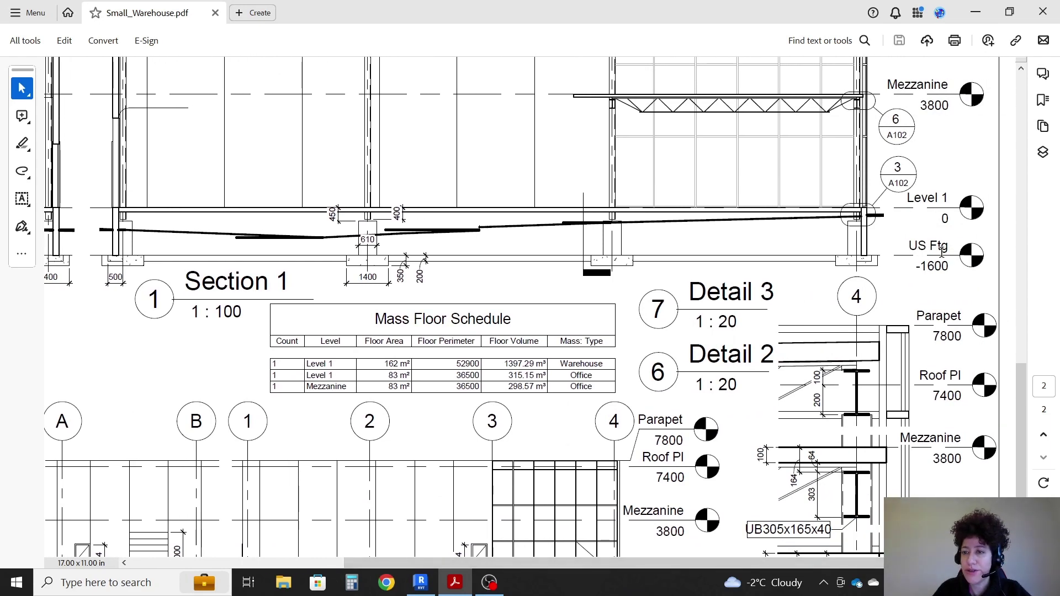
Step: Open and zoom into the US Footing floor plan, then go back to the Section 1 view
click(421, 583)
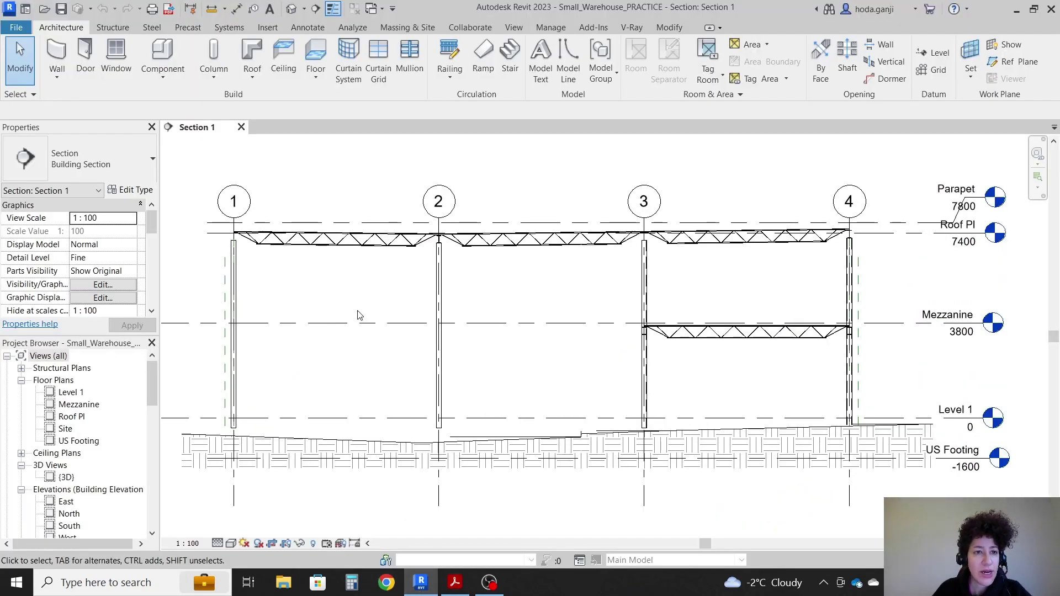
click(78, 441)
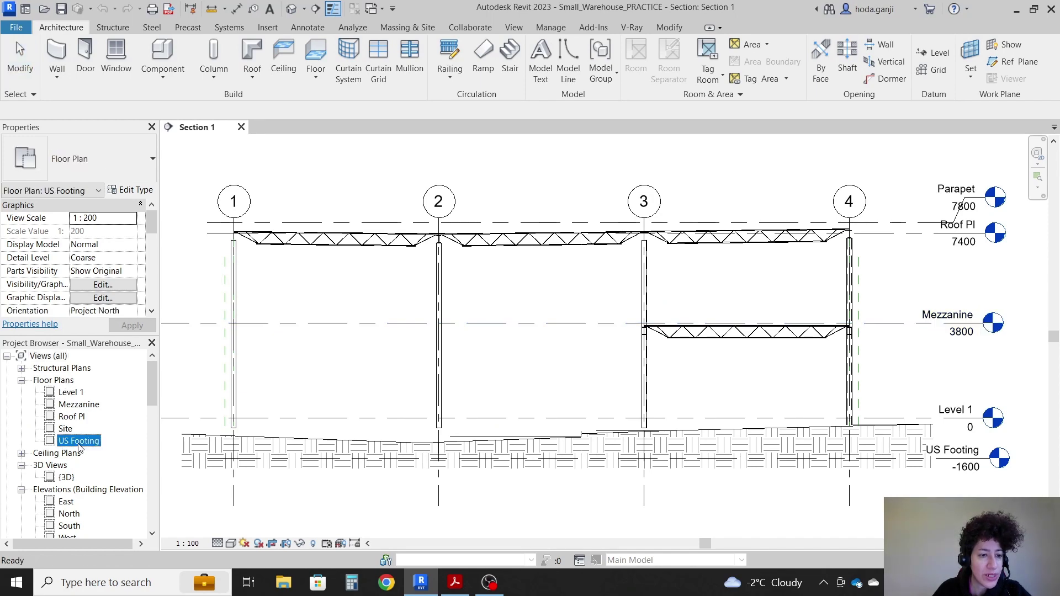
double_click(79, 441)
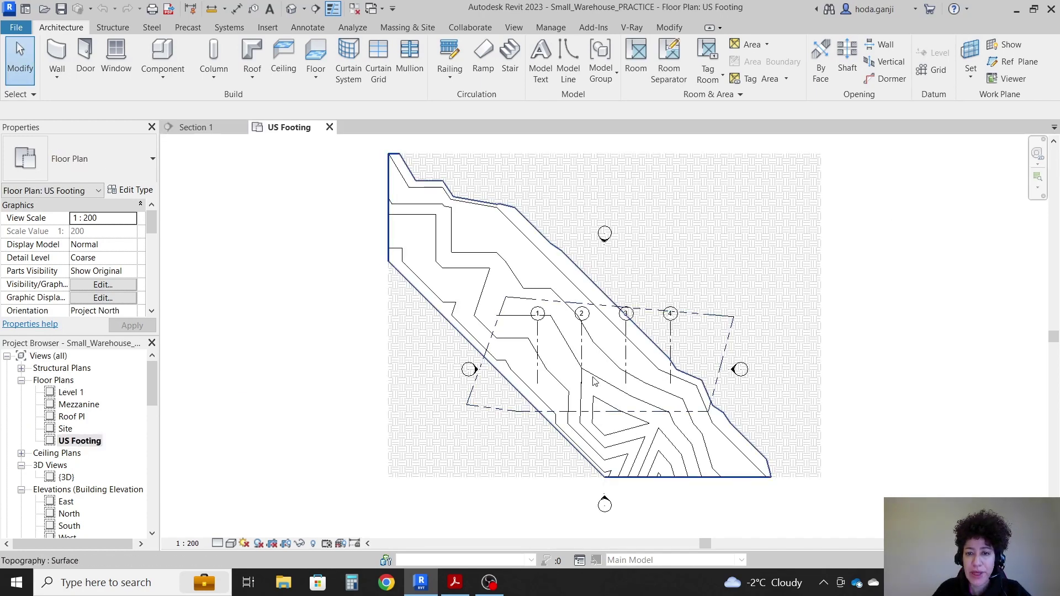
scroll(593, 378, up, 3)
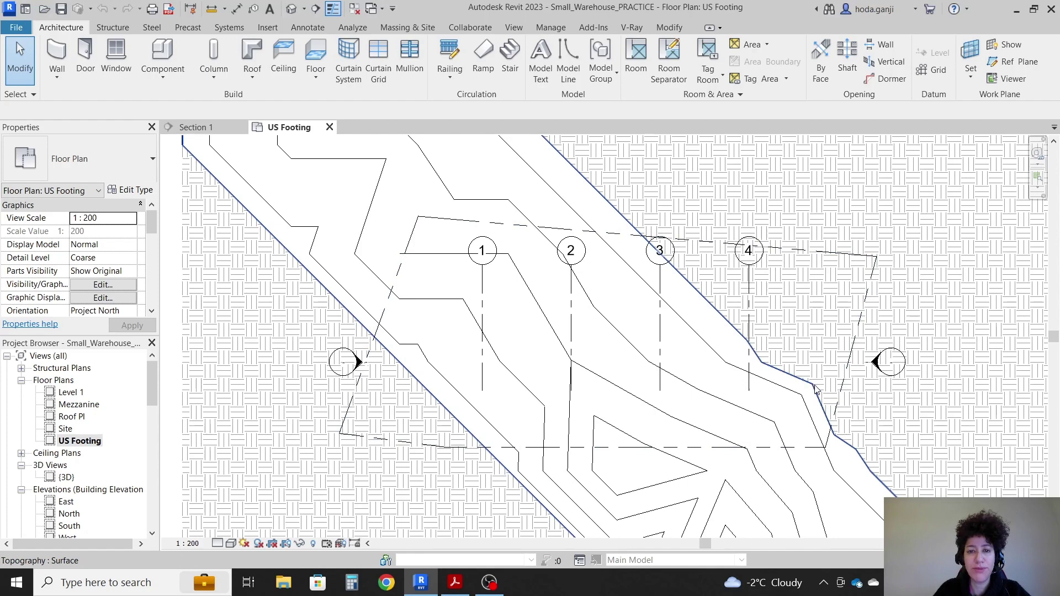
click(186, 130)
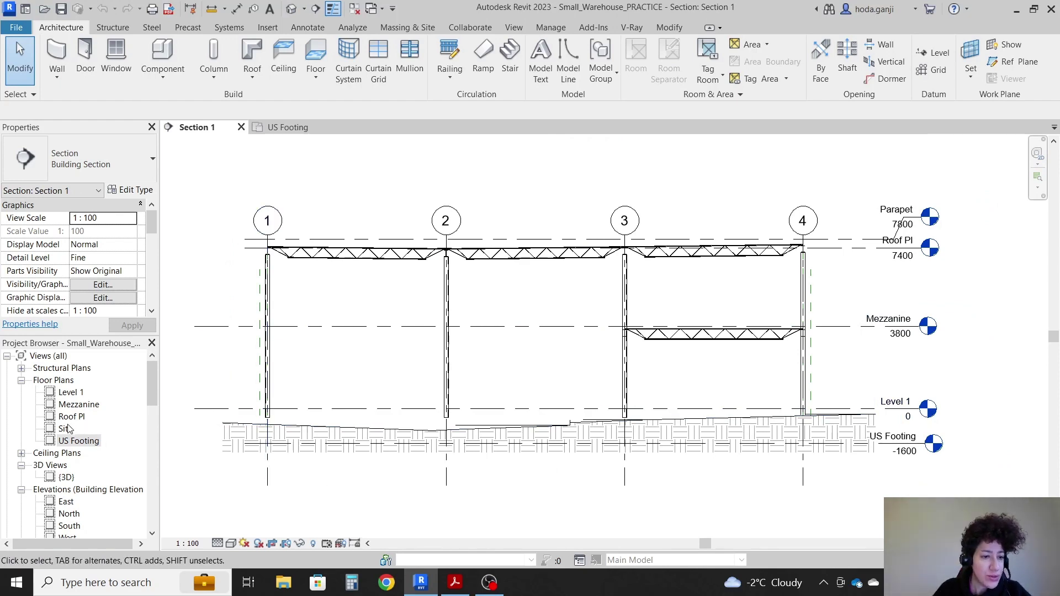
scroll(69, 428, down, 2)
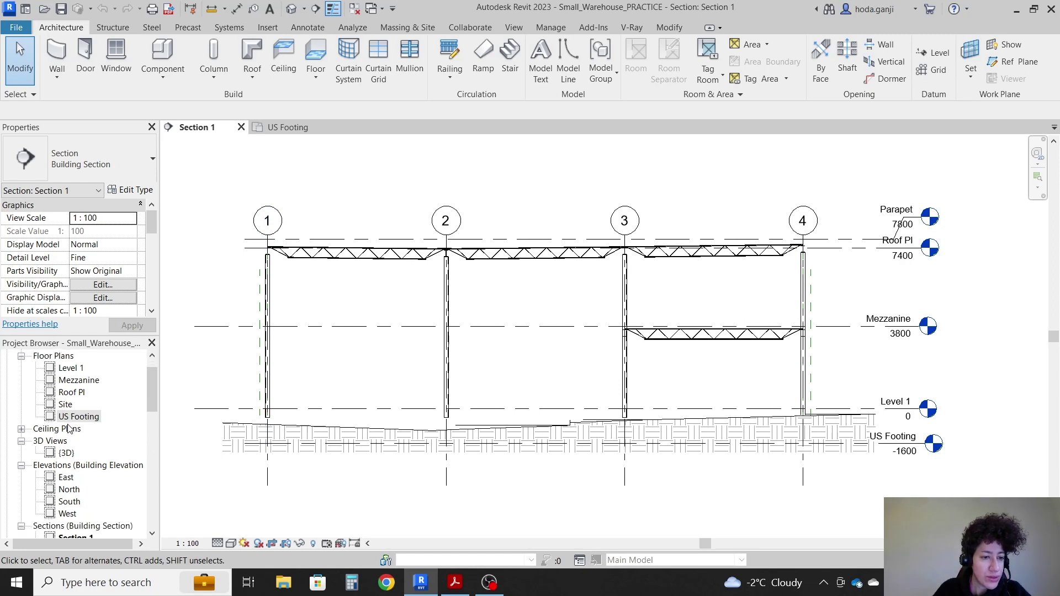
Step: Open the West elevation and turn off Crop View to show the whole elevation
double_click(68, 514)
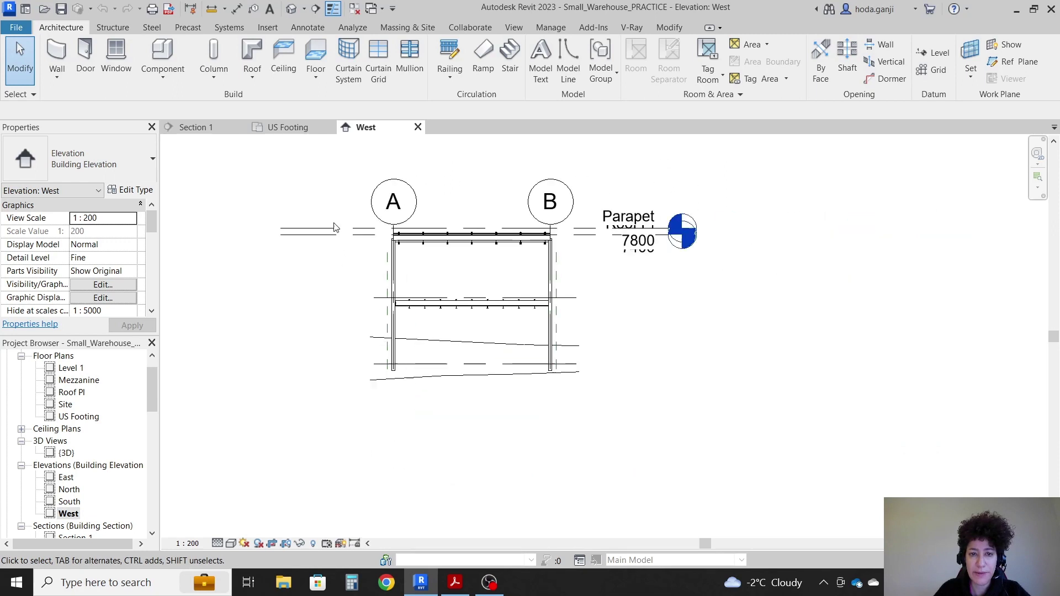
scroll(356, 254, up, 3)
scroll(428, 285, down, 1)
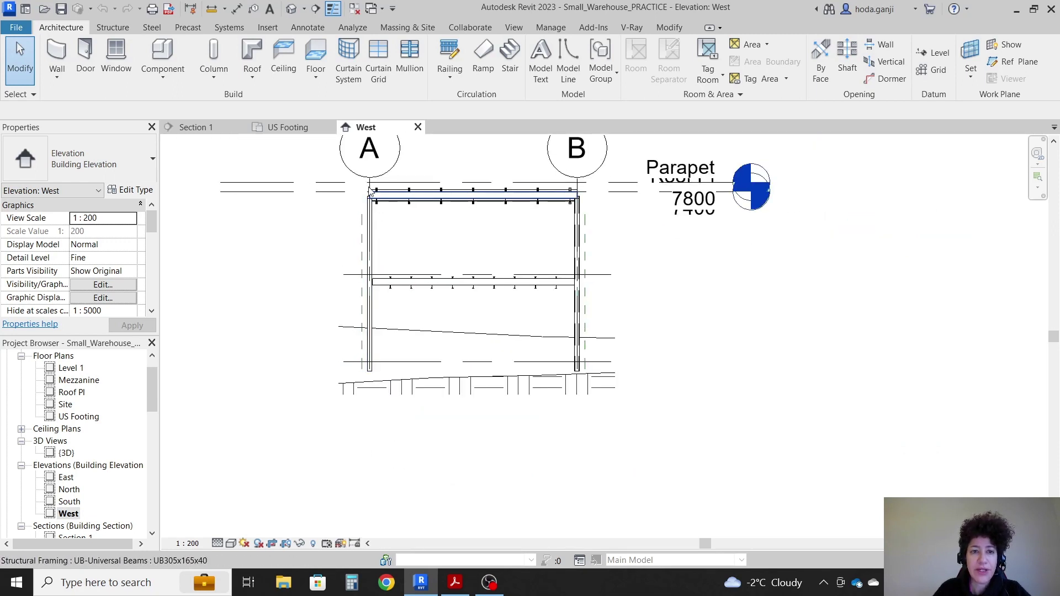
scroll(403, 372, down, 1)
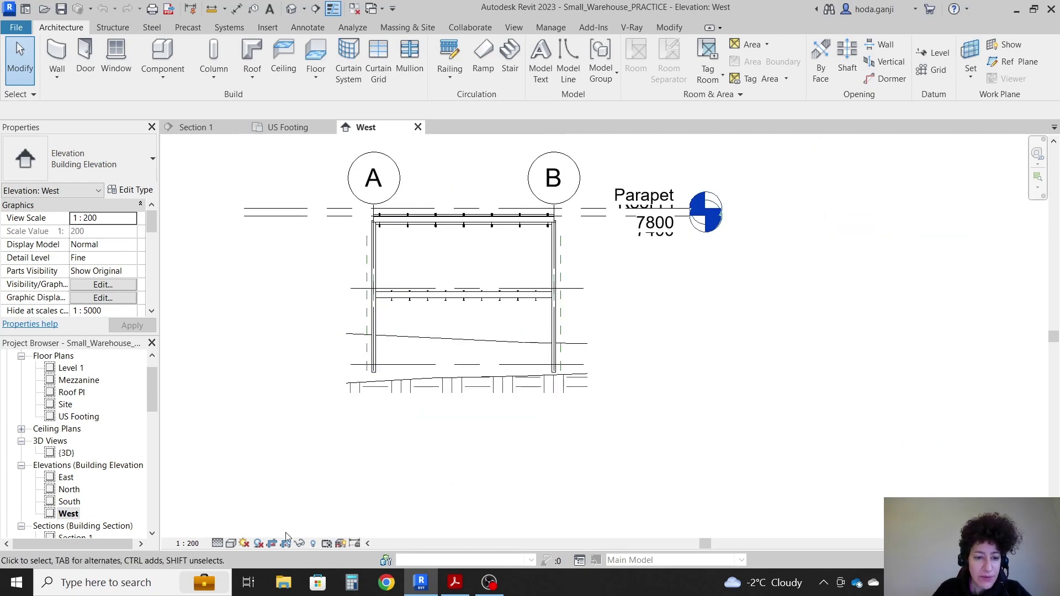
click(273, 545)
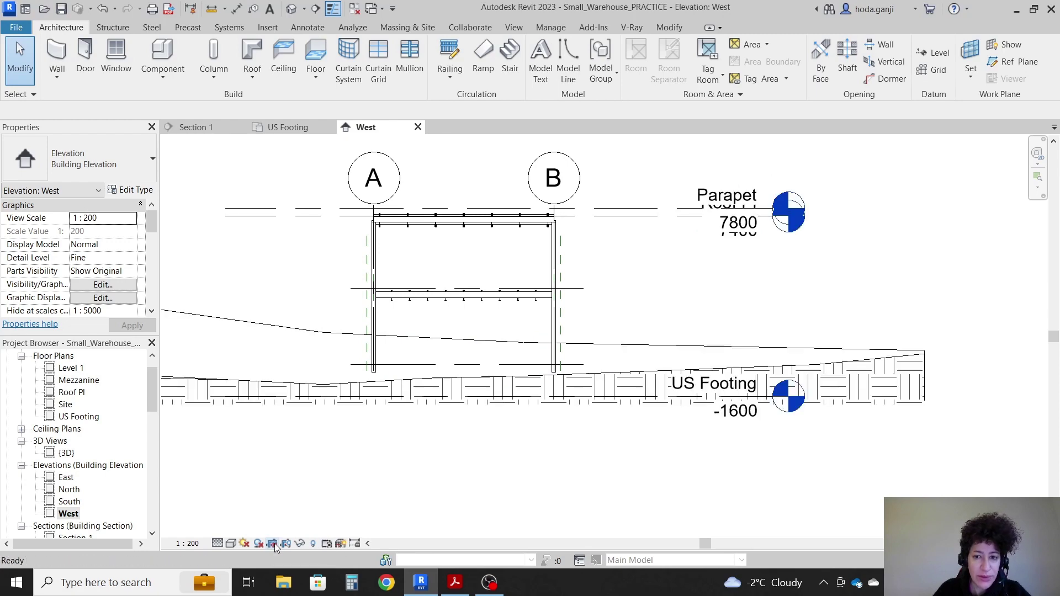
scroll(364, 215, up, 4)
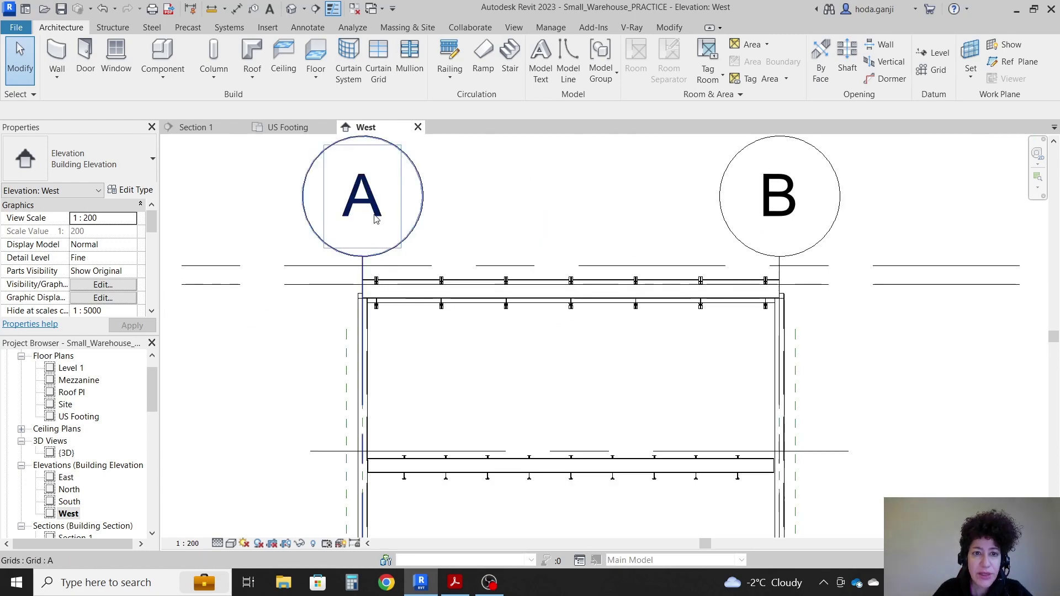
Step: Drag grid A's lower end below the US Footing level, then return to the US Footing plan
click(363, 275)
scroll(350, 421, down, 3)
scroll(355, 383, up, 2)
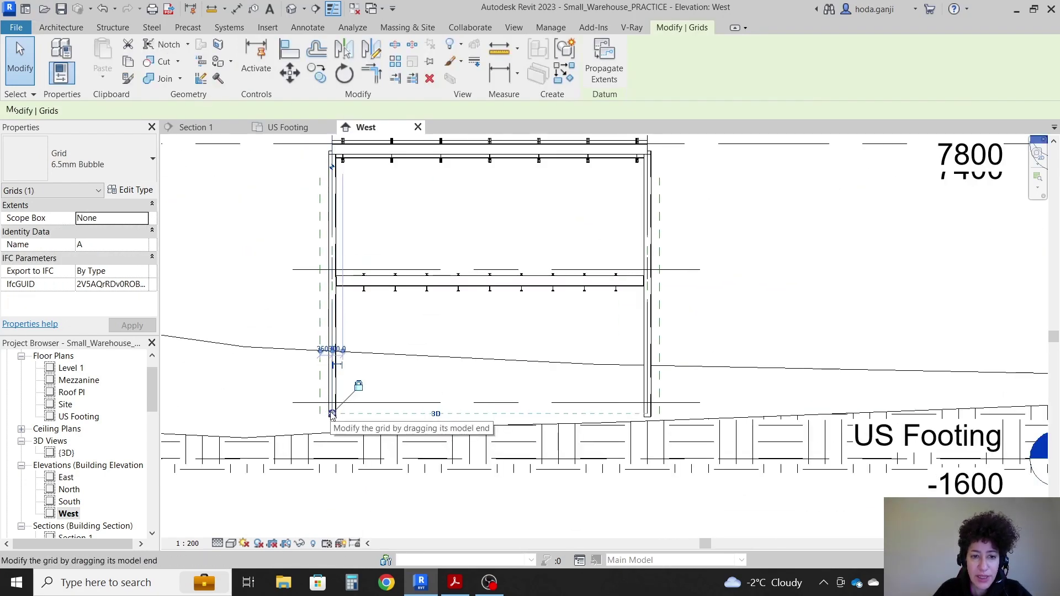
scroll(332, 414, down, 1)
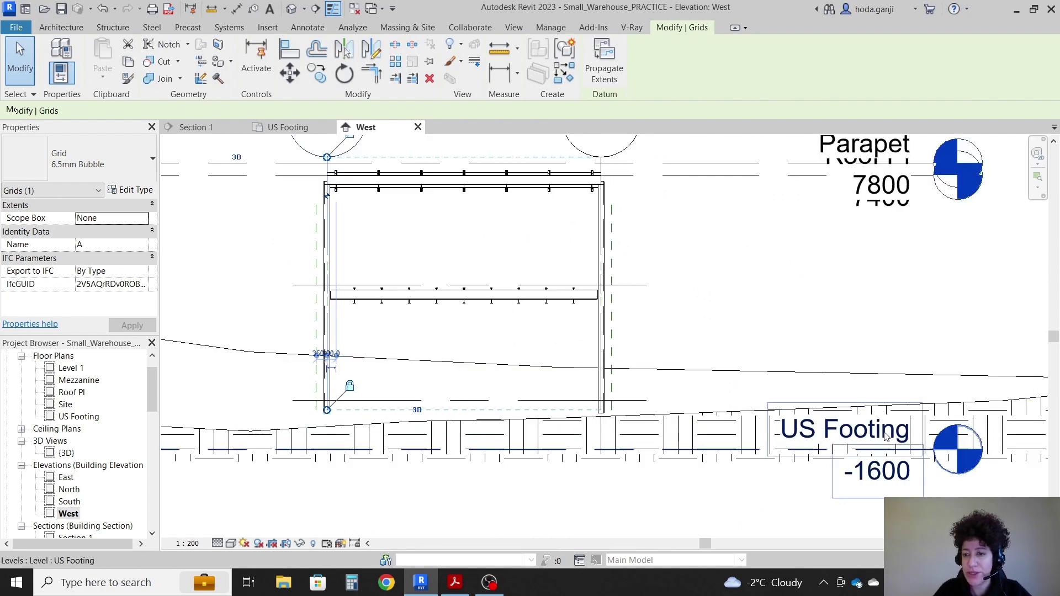
drag(327, 409, 327, 493)
click(447, 390)
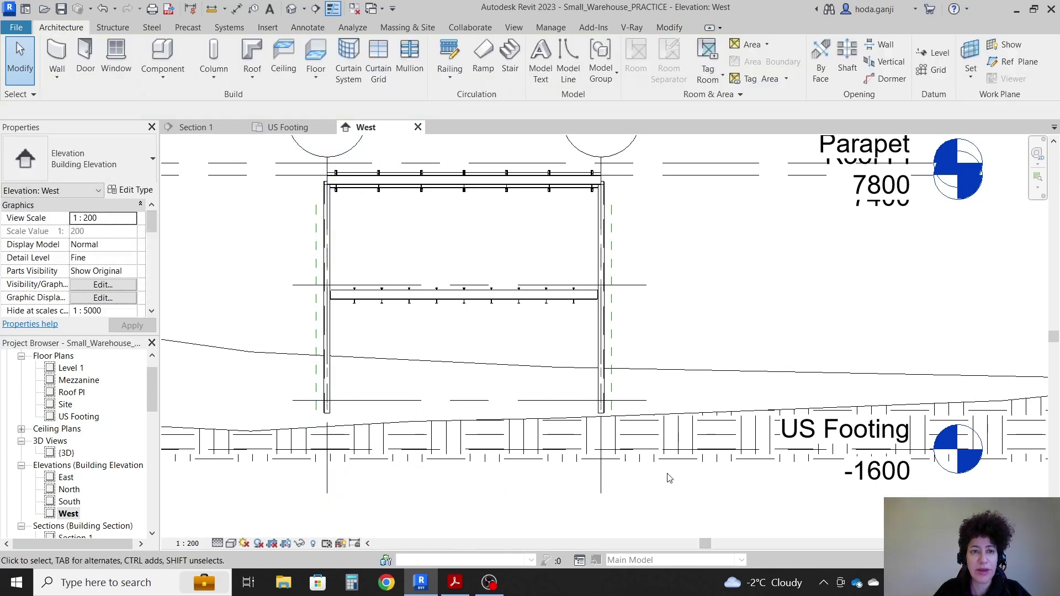
click(285, 127)
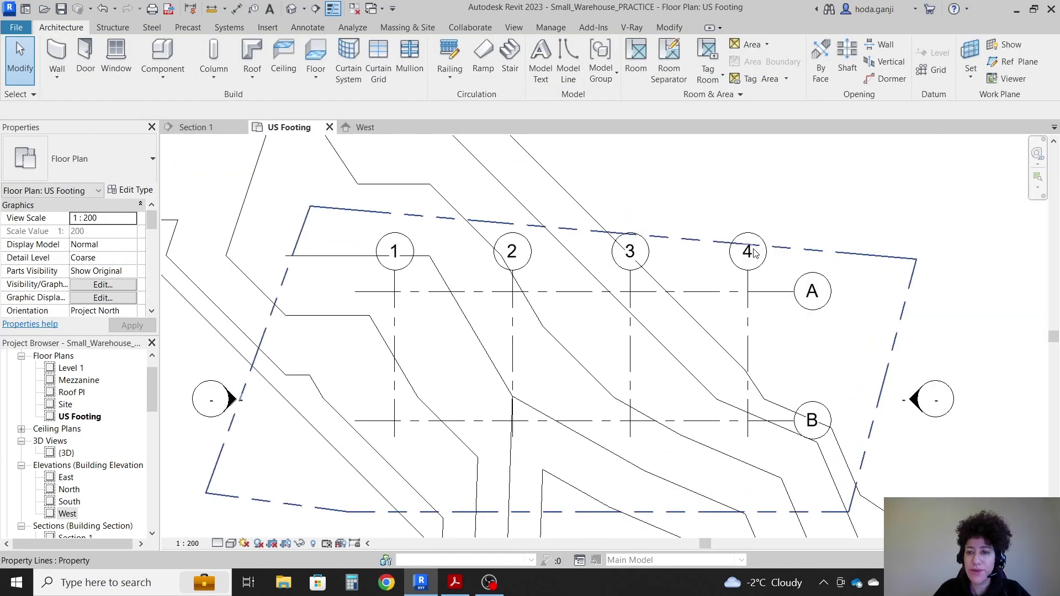
scroll(933, 323, up, 3)
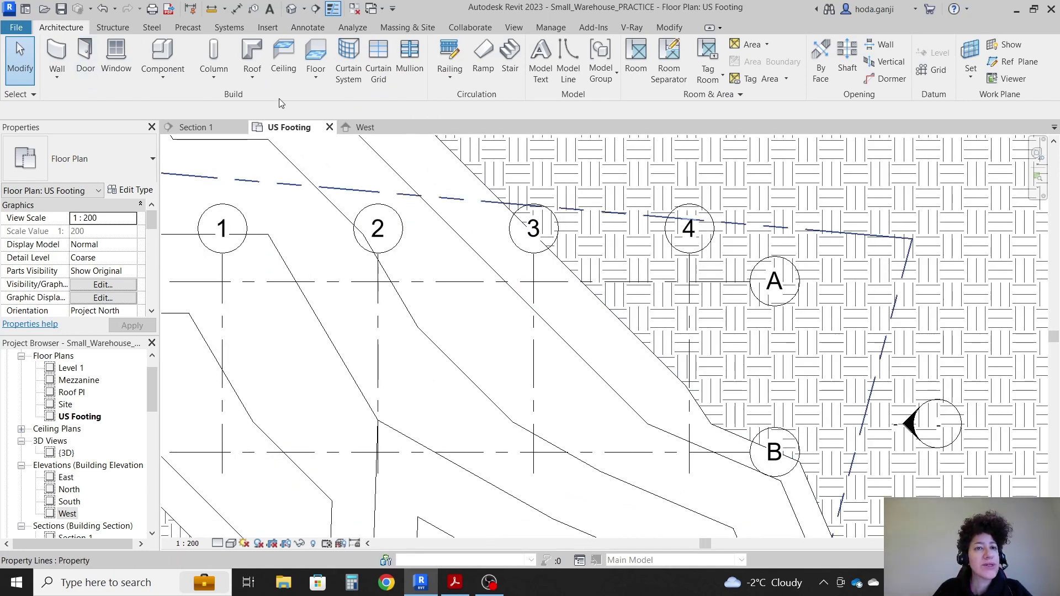
Step: Pan across the Section 1 and Section 2 footing dimensions 1150, 350 and 1400 in the PDF
click(455, 583)
scroll(312, 535, left, 5)
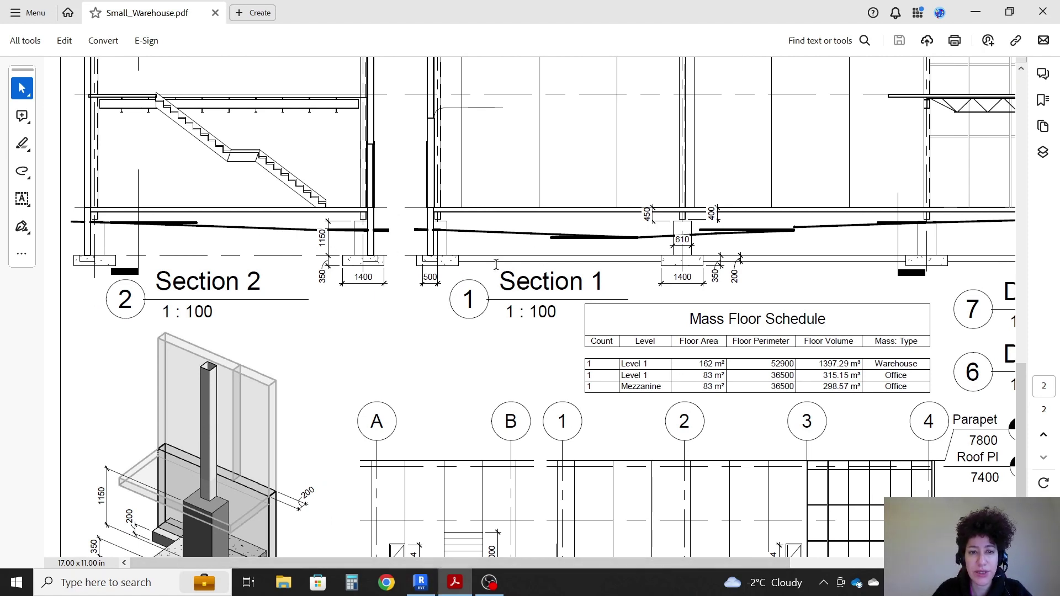
drag(548, 565, 574, 563)
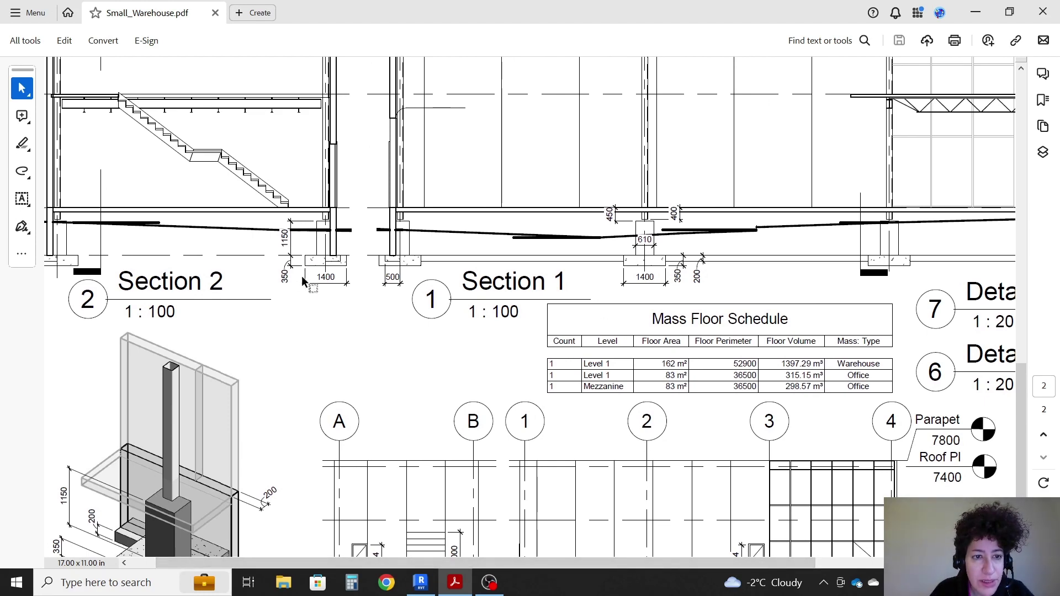
Step: Place isolated 1400 x 1400 x 350mm footings at all grid intersections using At Grids
click(460, 593)
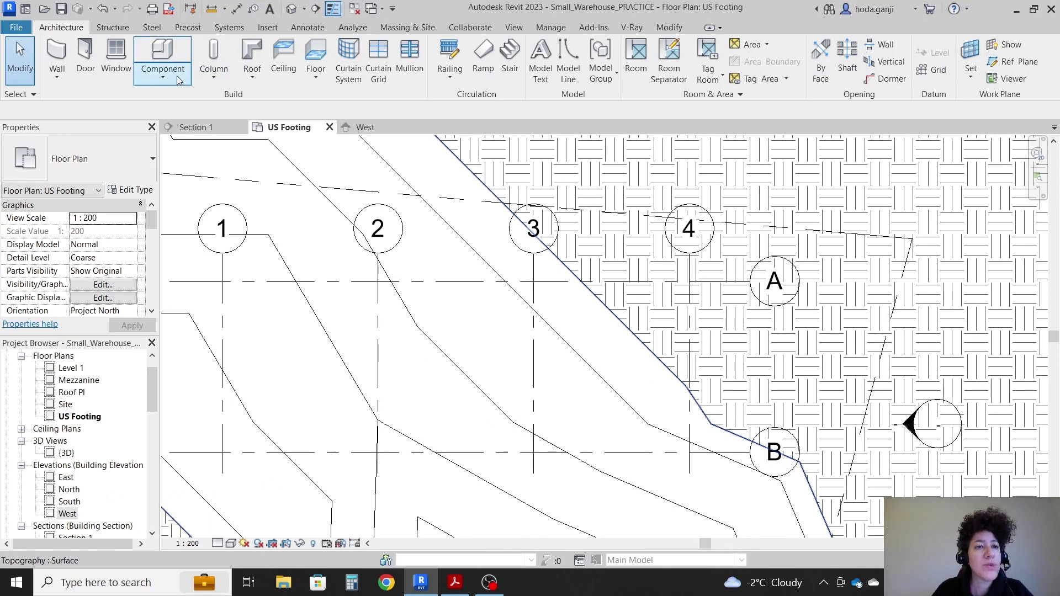
click(113, 27)
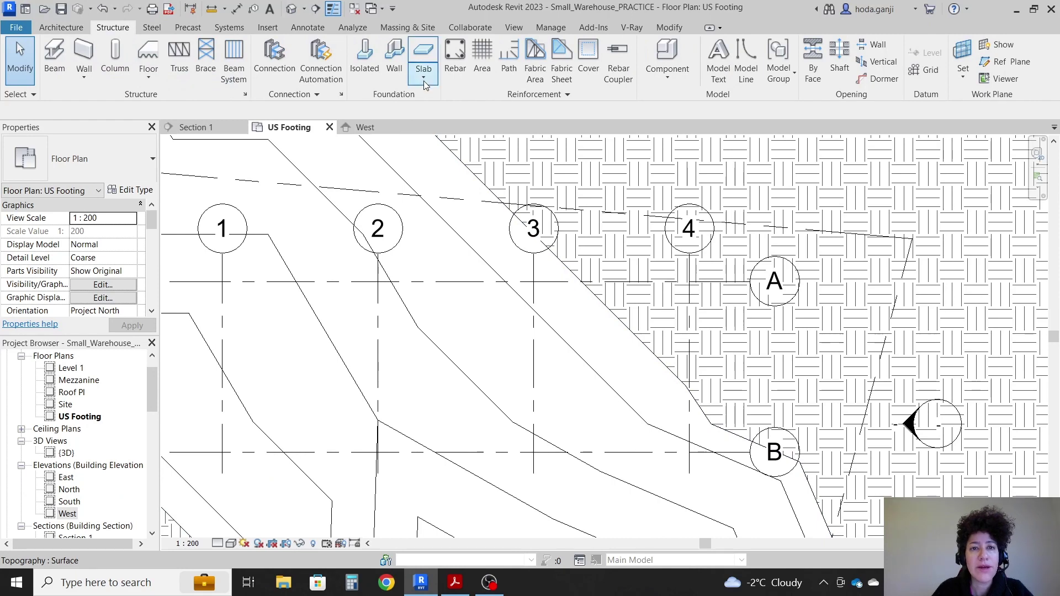
click(363, 61)
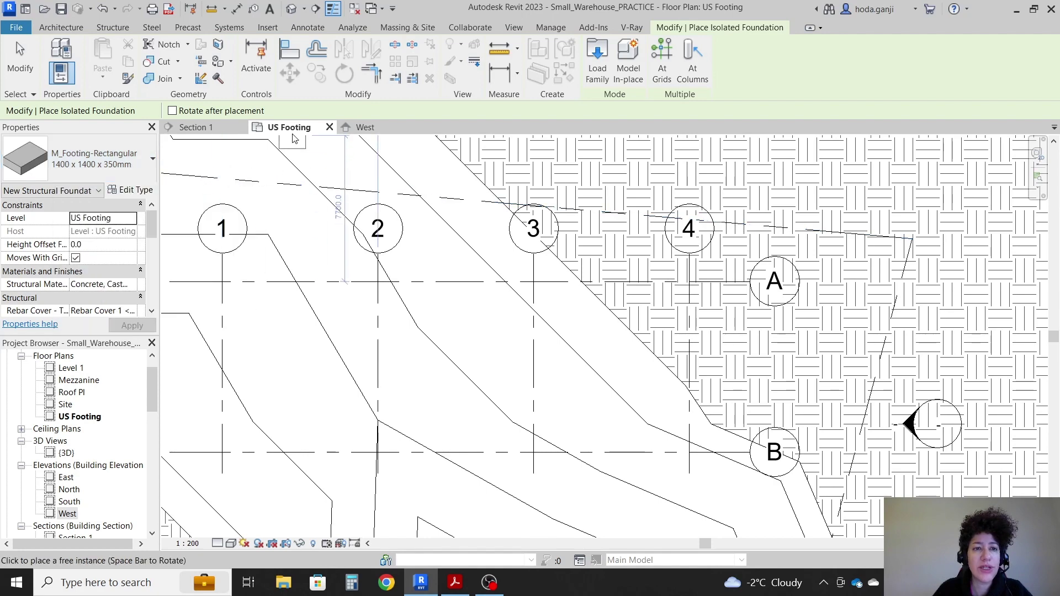
scroll(560, 316, down, 2)
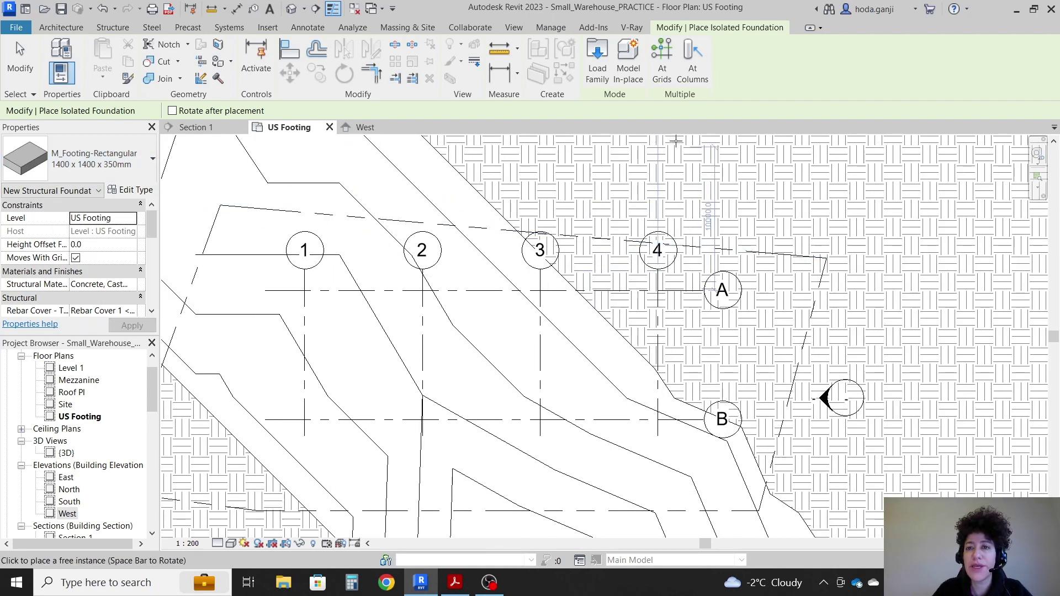
click(662, 64)
scroll(445, 234, down, 2)
drag(347, 208, 728, 429)
click(597, 68)
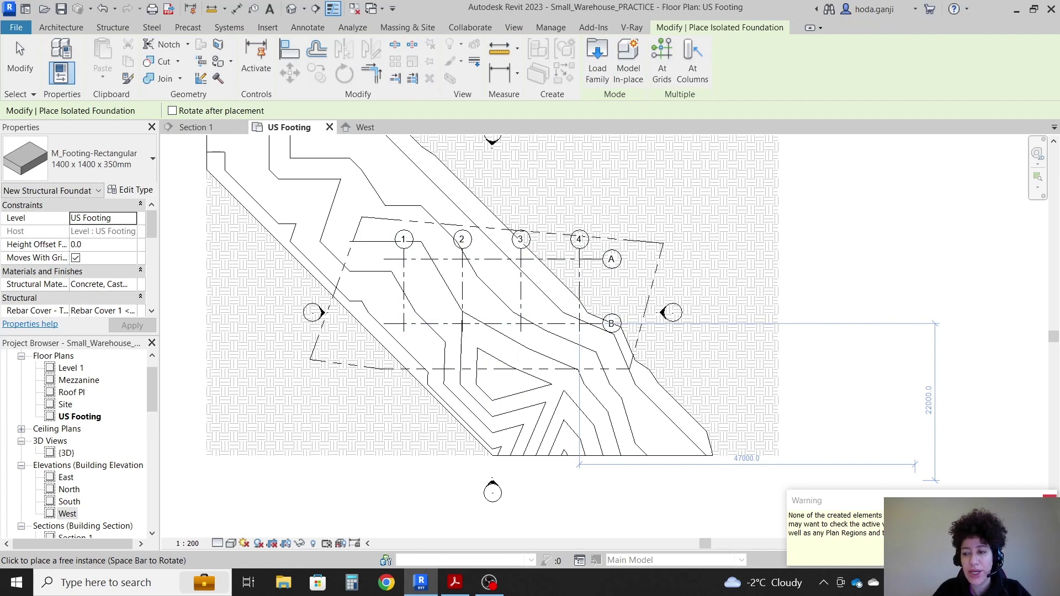
key(Escape)
Step: Set the US Footing View Range bottom and view depth level both to Unlimited
scroll(359, 276, up, 3)
key(v)
key(r)
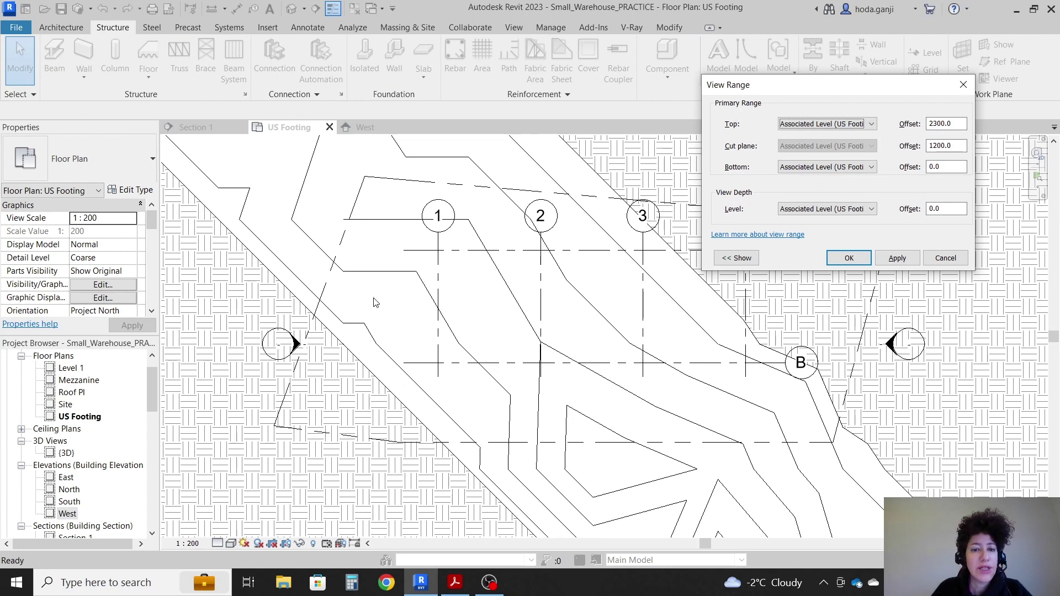
click(871, 167)
click(864, 196)
click(871, 210)
click(856, 239)
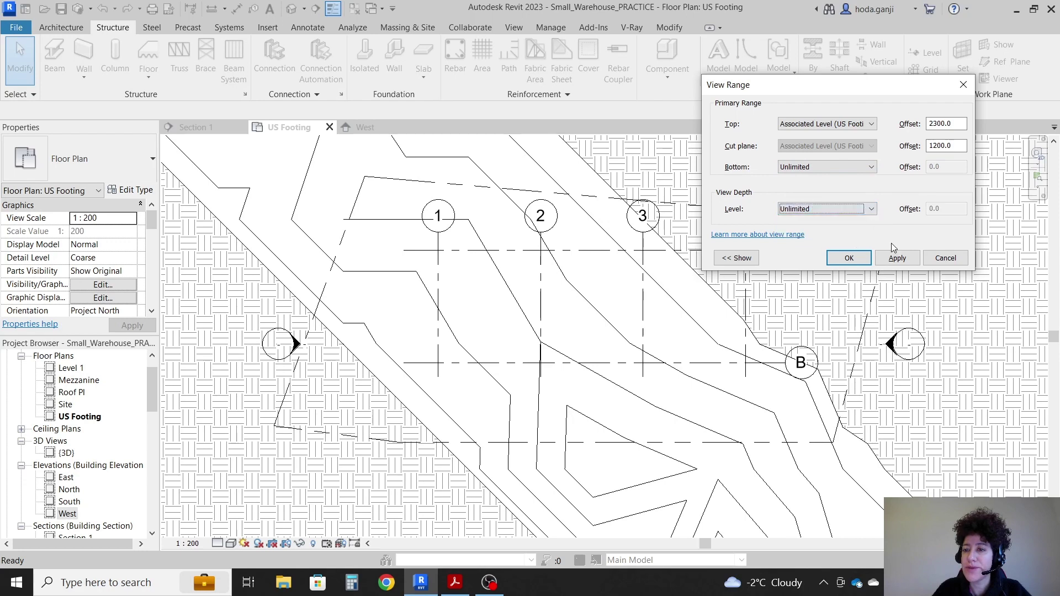
click(849, 259)
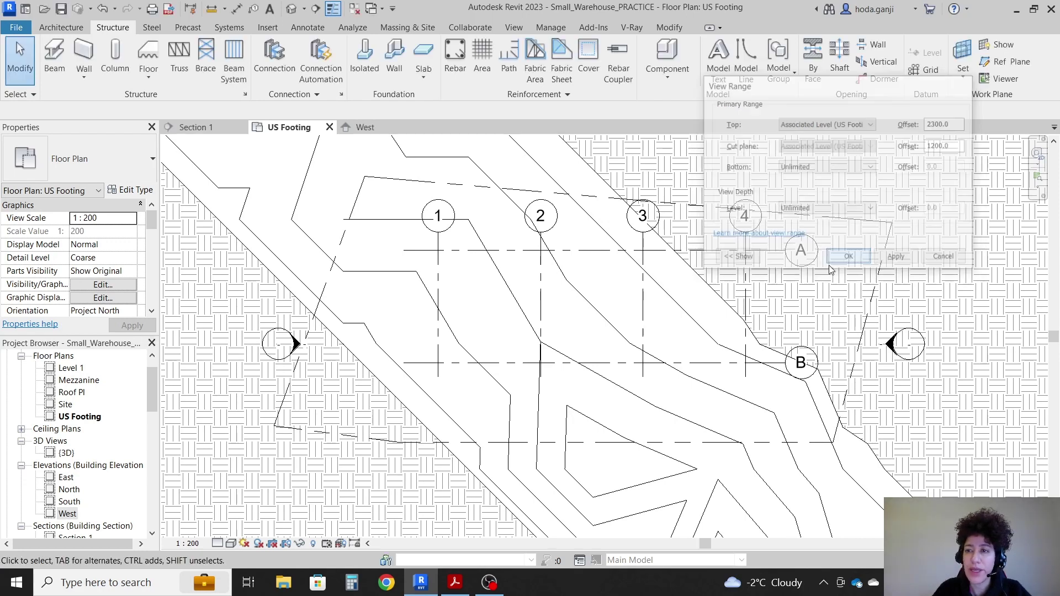
scroll(1023, 264, up, 1)
scroll(1023, 264, down, 2)
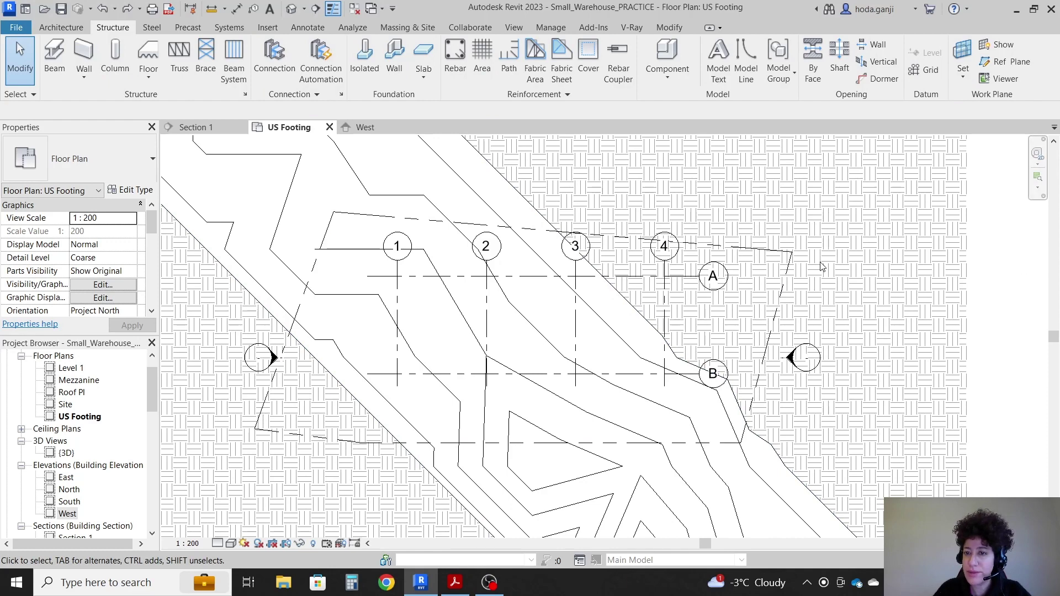
Step: Temporarily hide the topography surface in the US Footing plan
click(664, 265)
key(Escape)
click(684, 365)
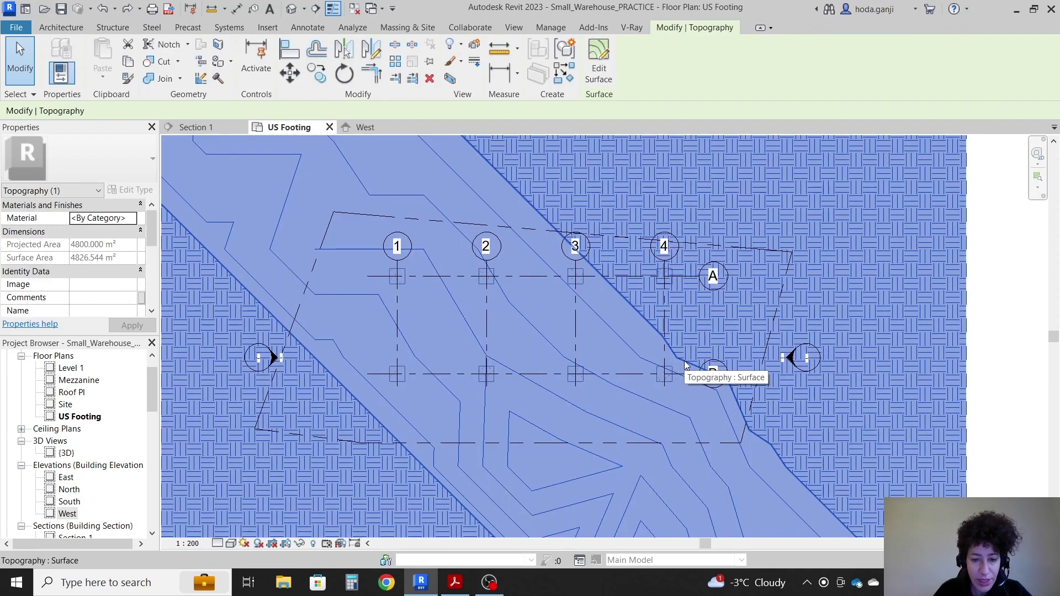
key(h)
key(h)
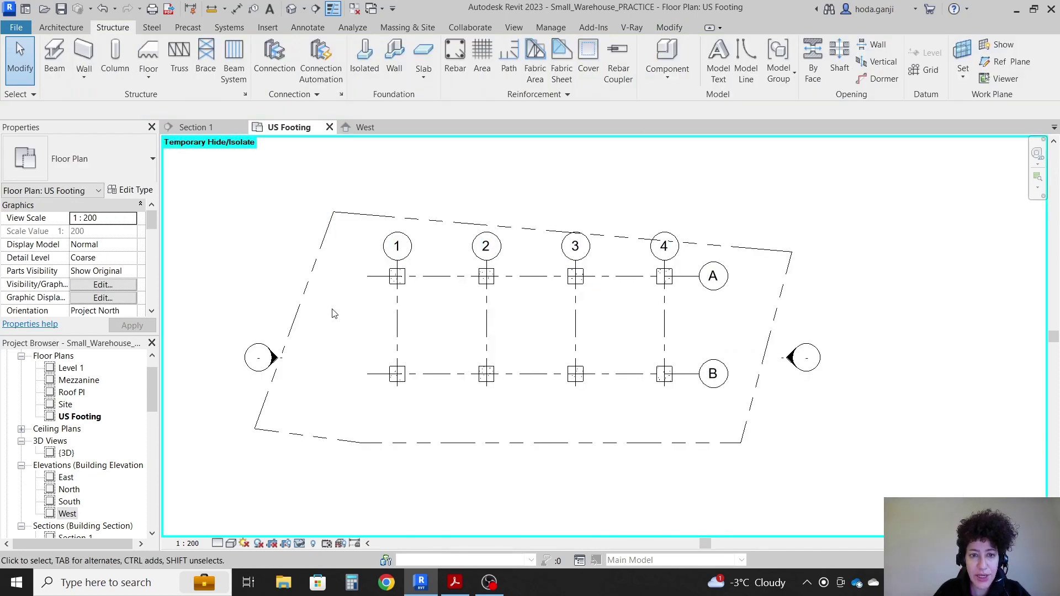
scroll(409, 298, up, 2)
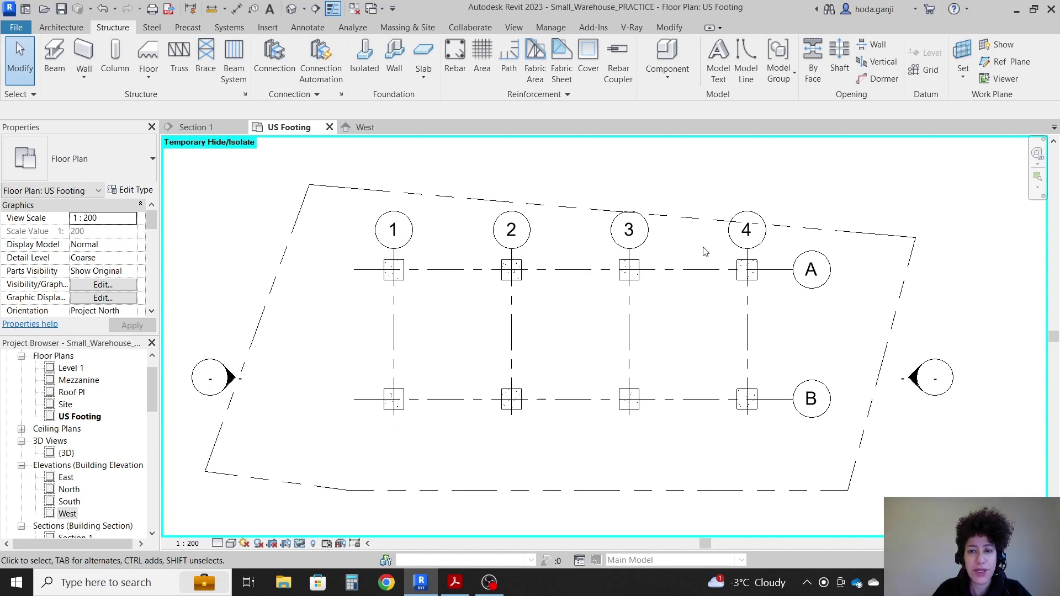
scroll(734, 243, up, 2)
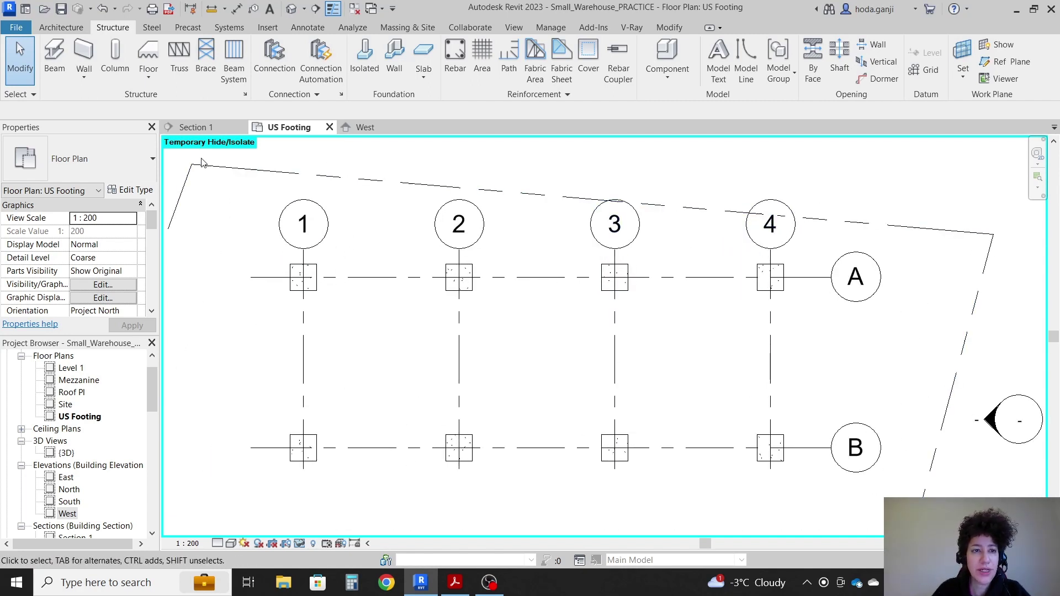
Step: Temporarily hide the ground topography in Section 1
click(194, 128)
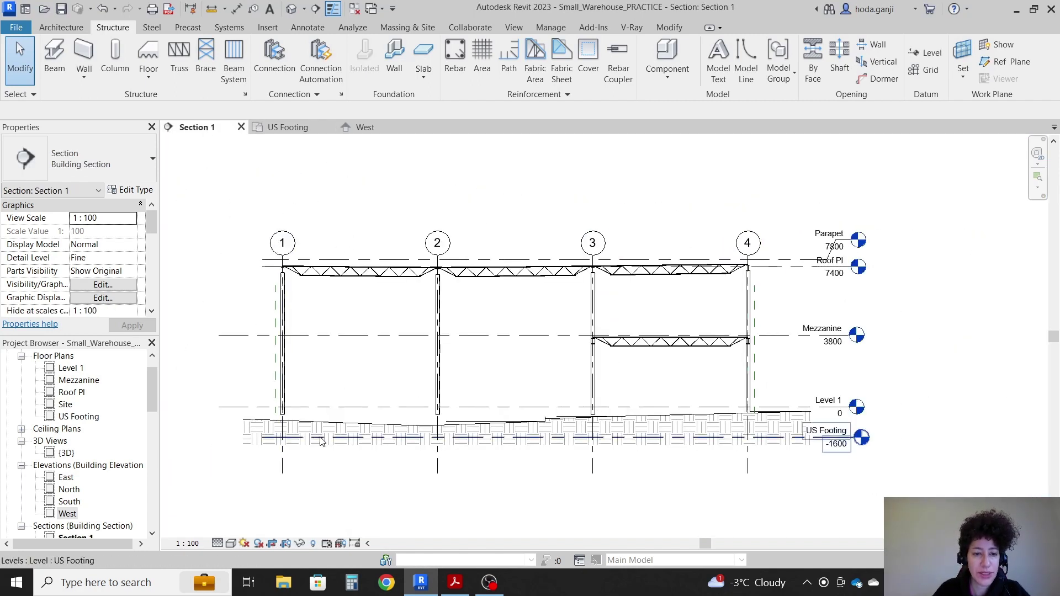
click(248, 430)
key(h)
key(h)
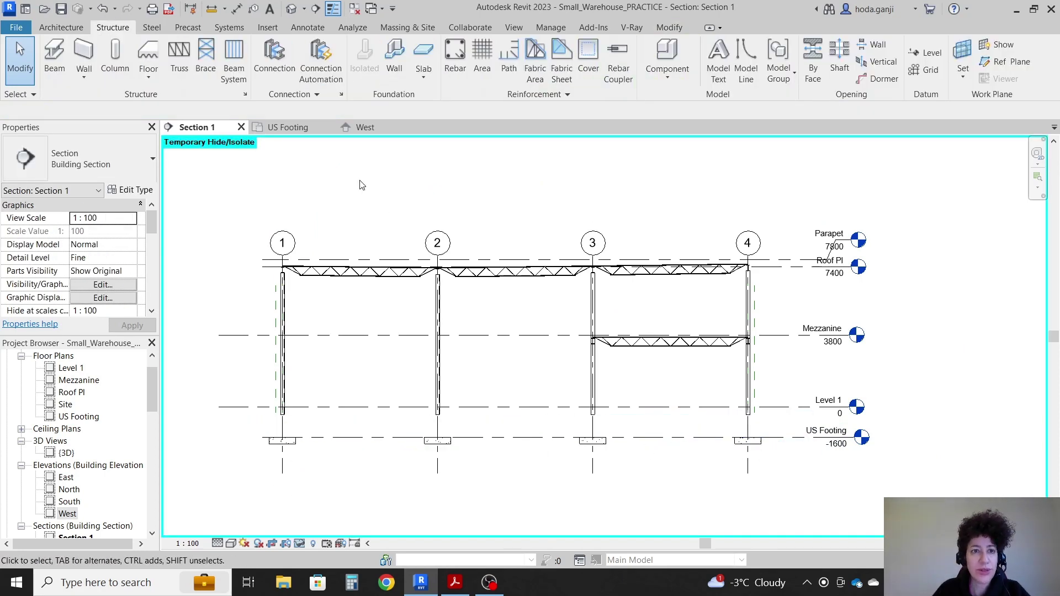
Step: Temporarily hide the topography in the default 3D view to expose the footing pads
click(292, 9)
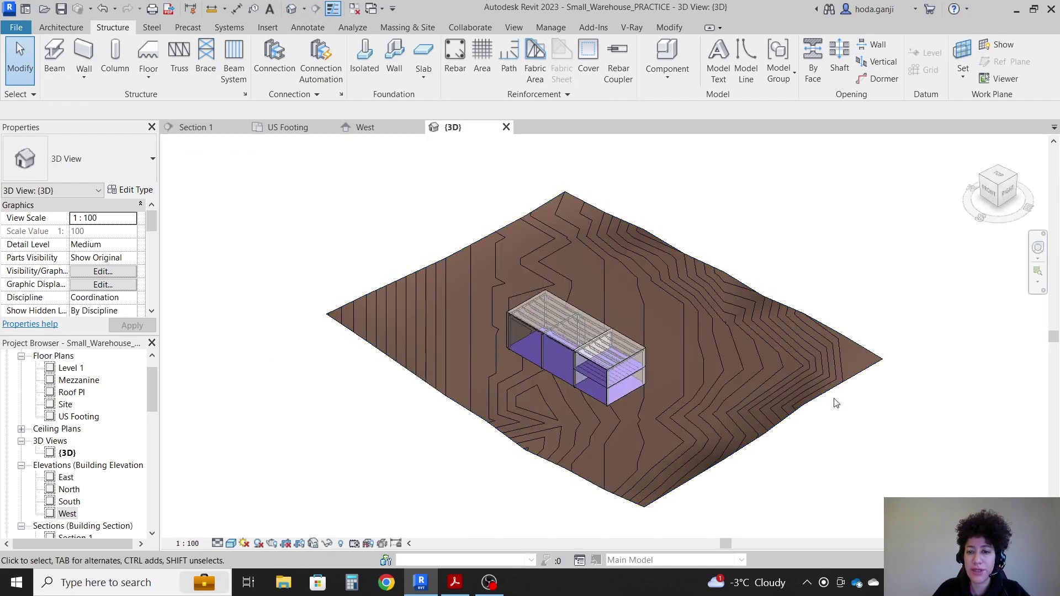
scroll(602, 483, up, 3)
click(625, 450)
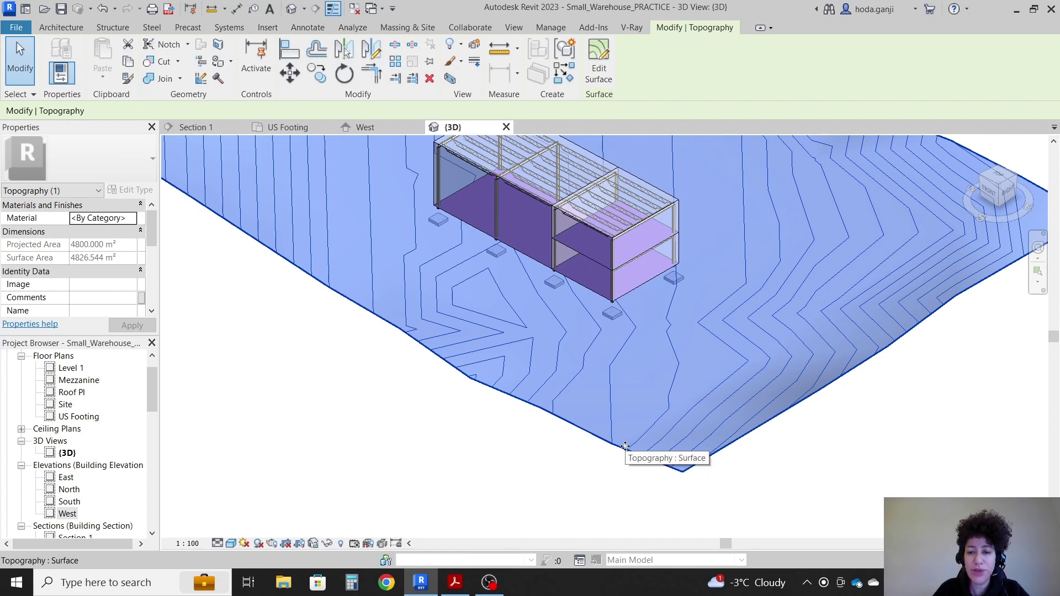
click(327, 543)
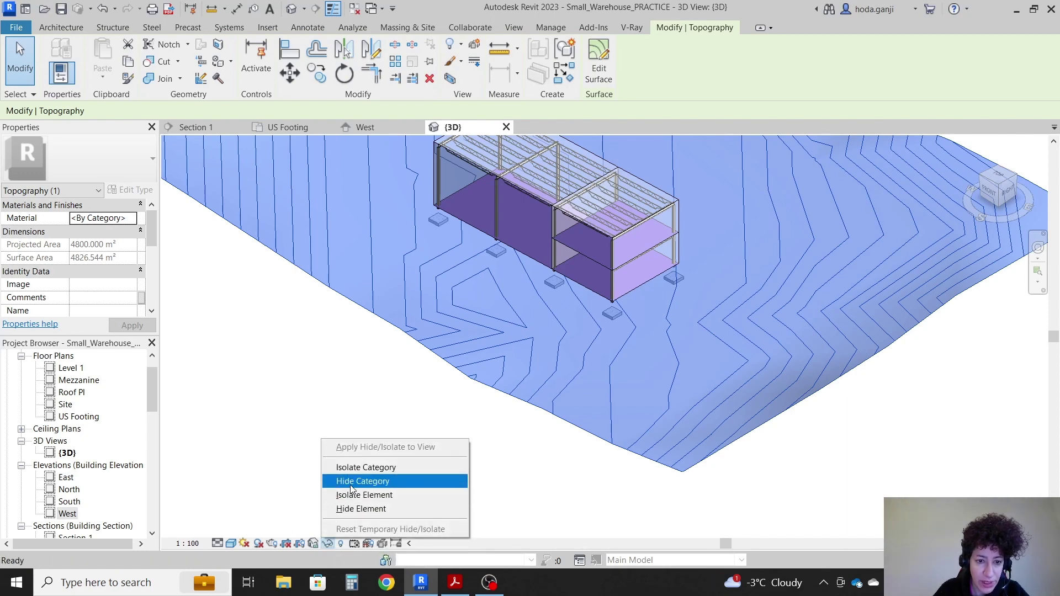
click(362, 509)
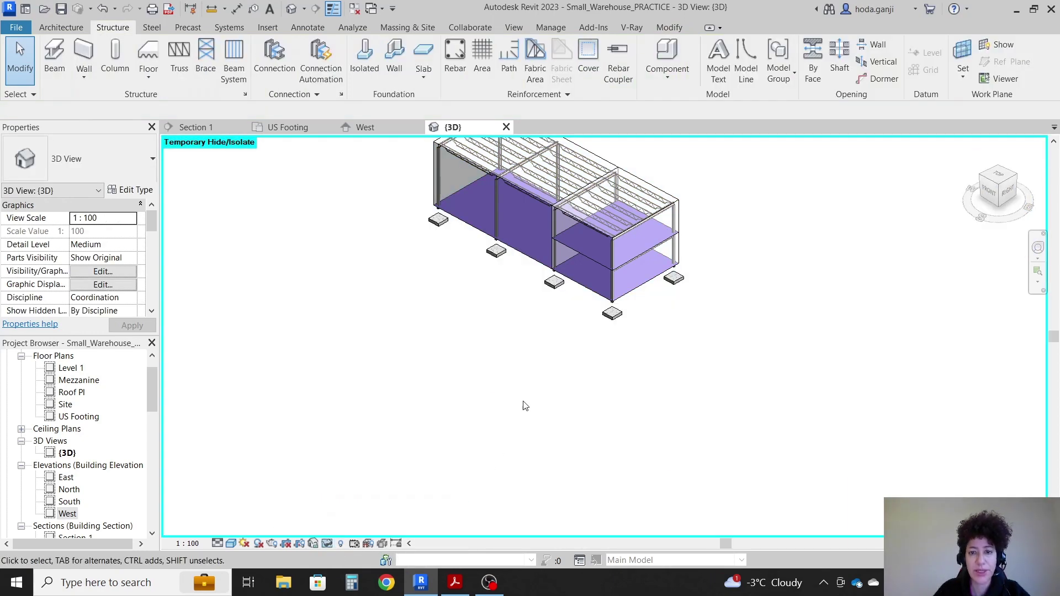
scroll(599, 243, up, 5)
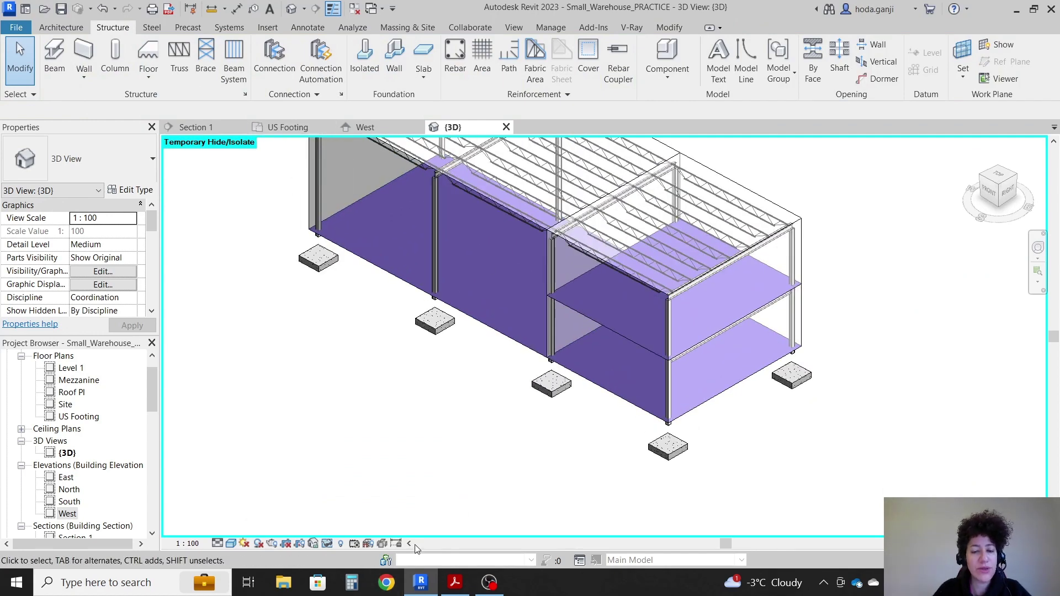
Step: Highlight note 7 on base piers, then pan across Section 1's 1400 and 350 footing details
click(451, 583)
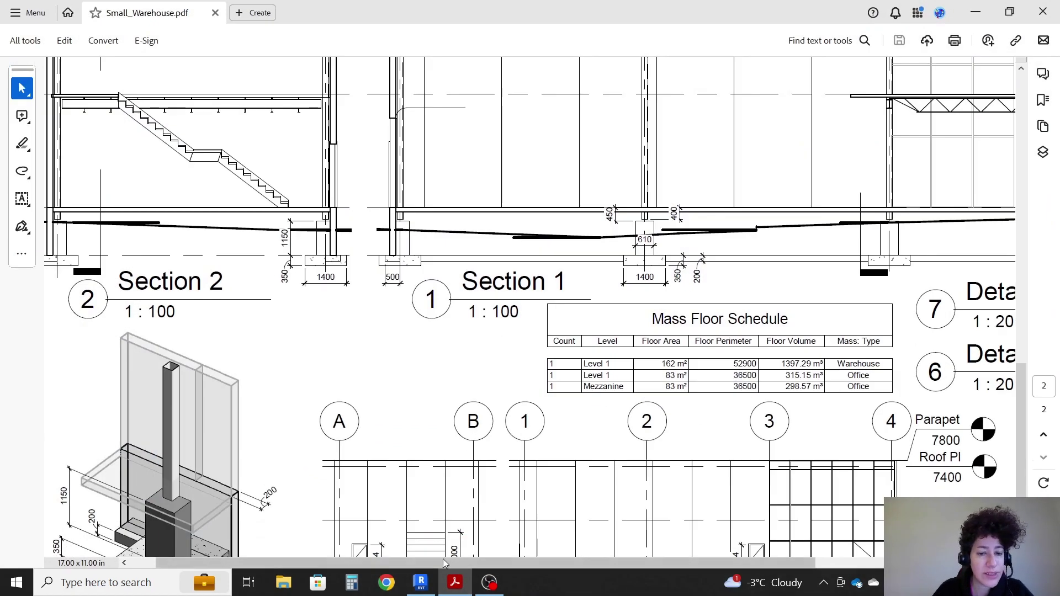
scroll(336, 546, left, 1)
scroll(227, 359, up, 15)
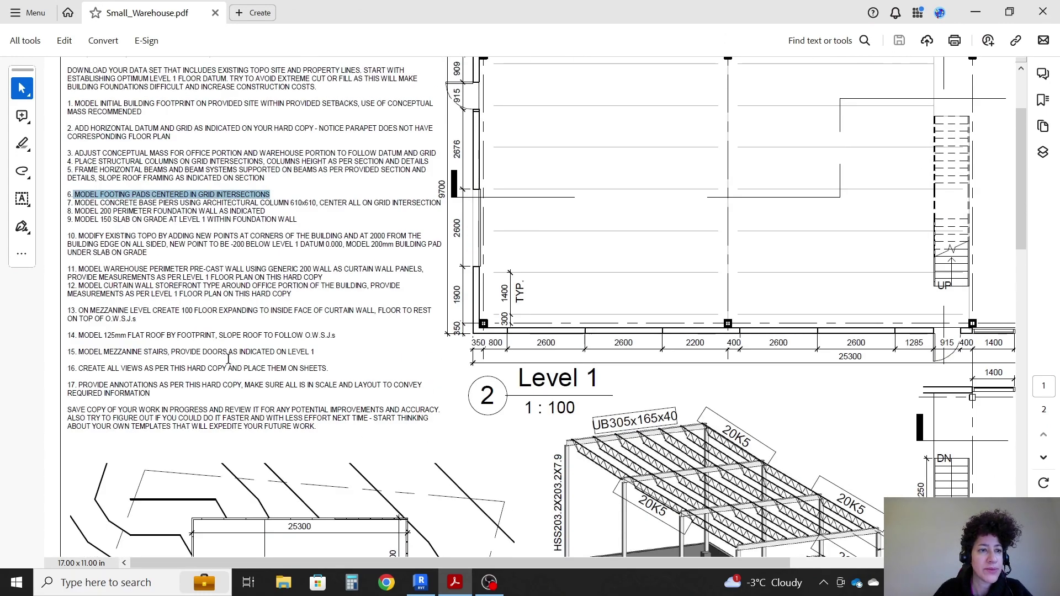
drag(75, 227, 422, 236)
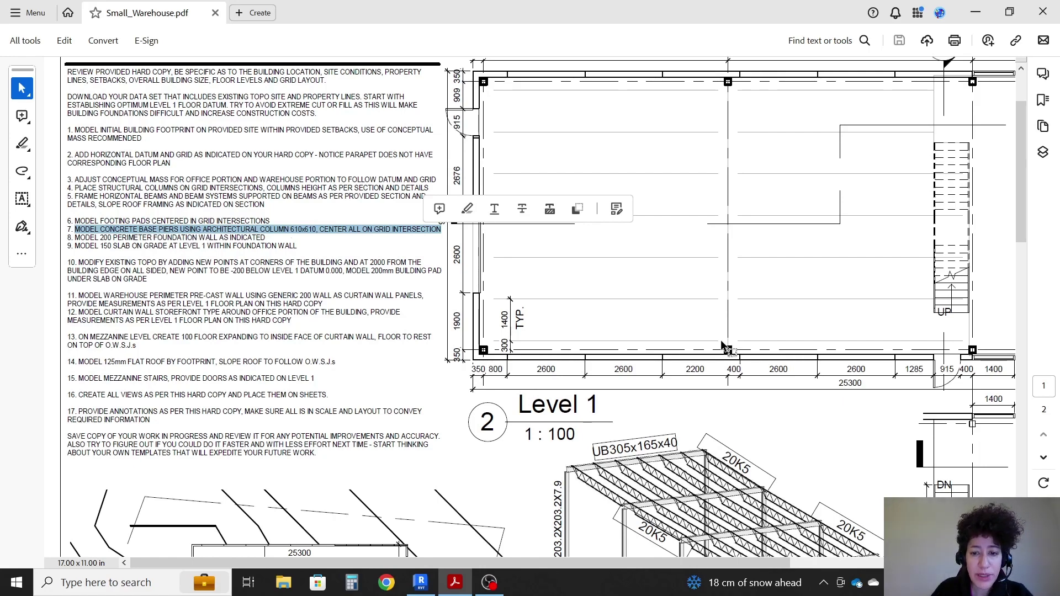
scroll(718, 345, down, 15)
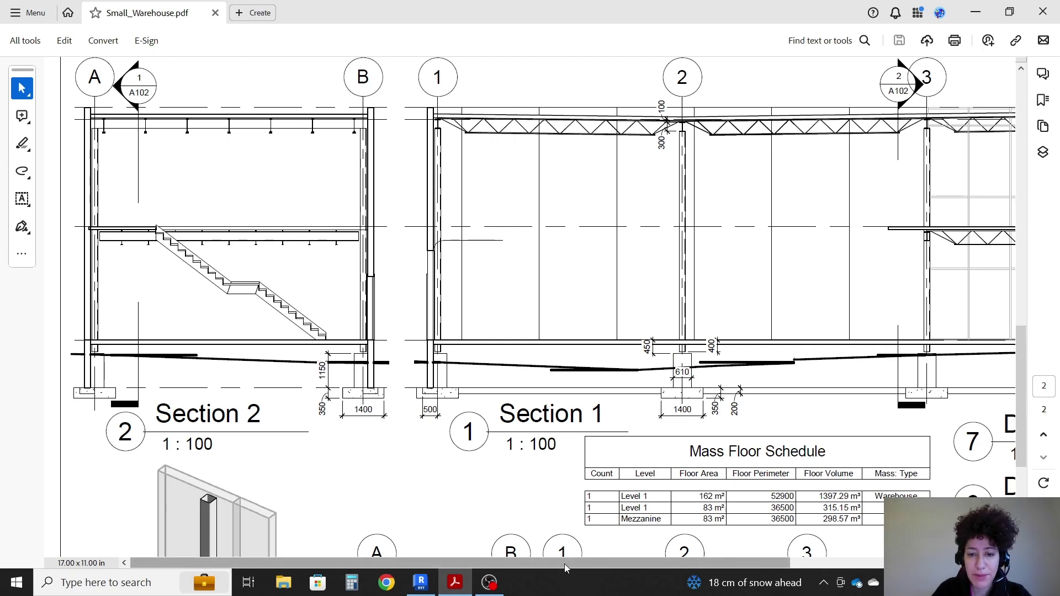
drag(564, 564, 786, 594)
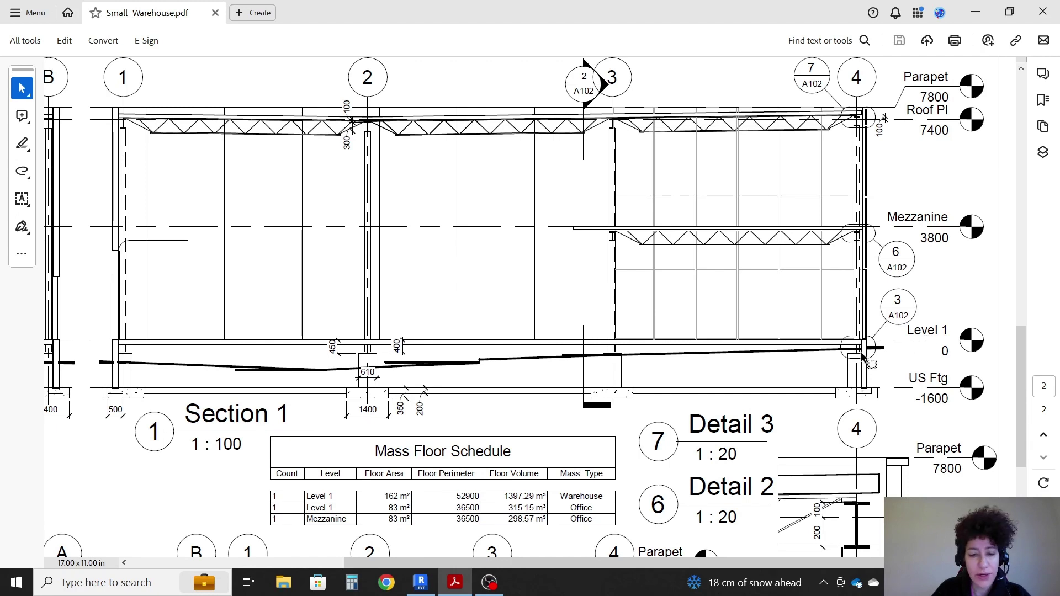
Step: In the US Footing plan, try the structural and architectural column tools, then cancel placement
click(423, 582)
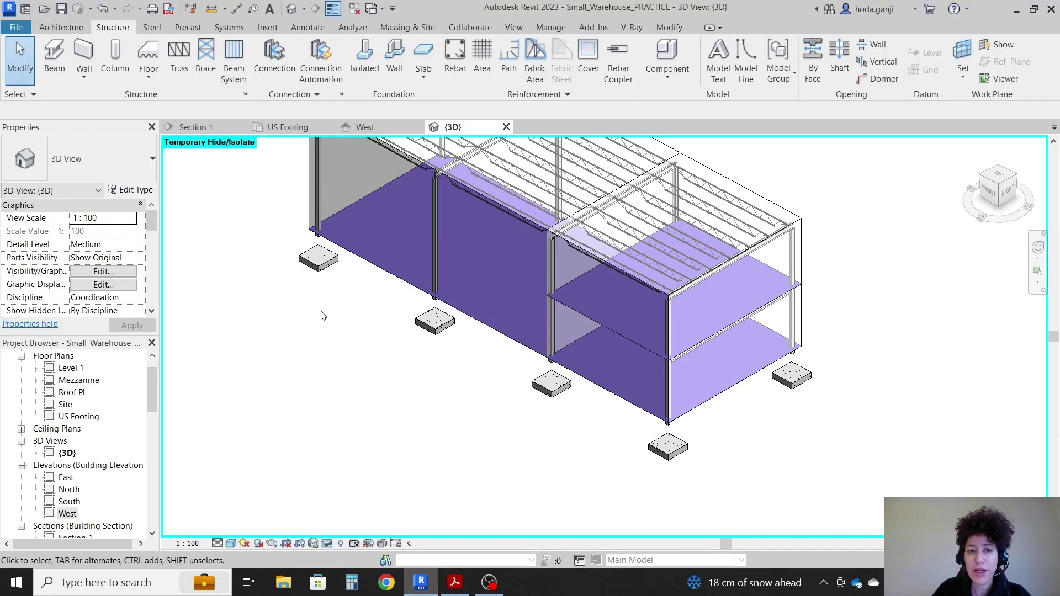
click(309, 128)
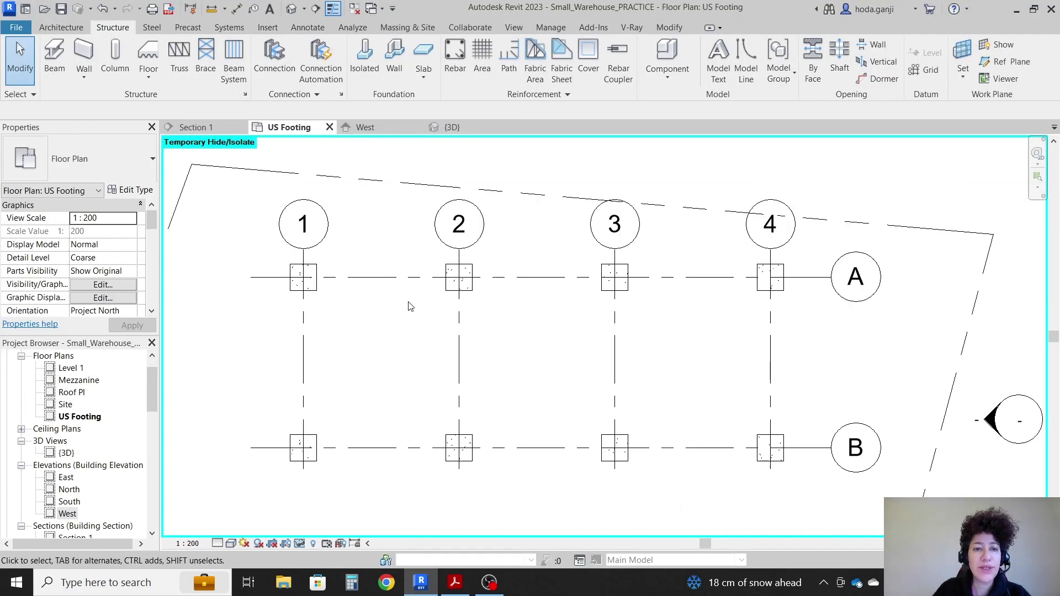
click(61, 27)
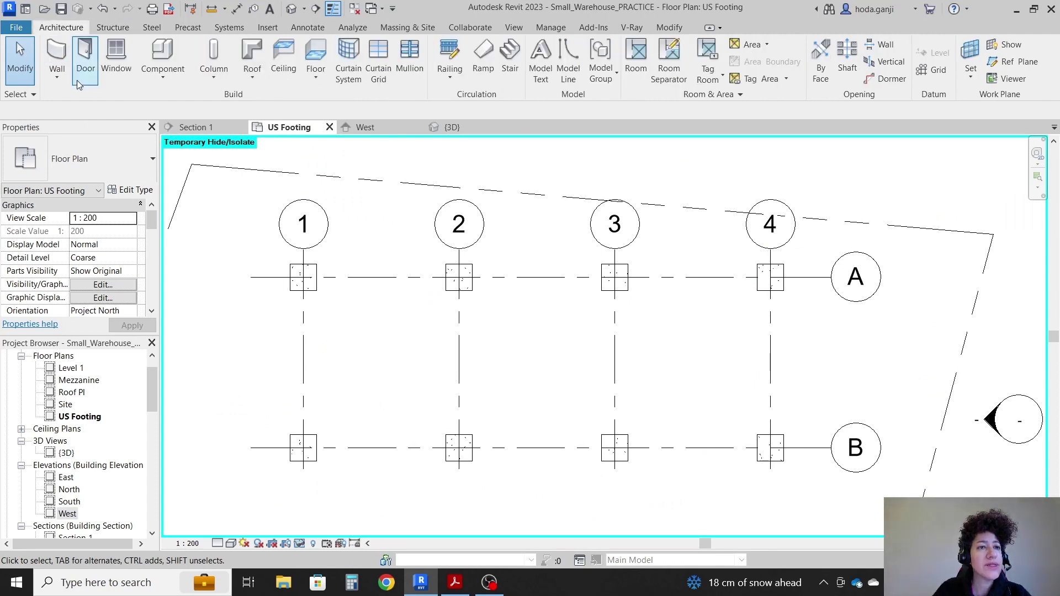
click(214, 77)
click(246, 100)
click(214, 77)
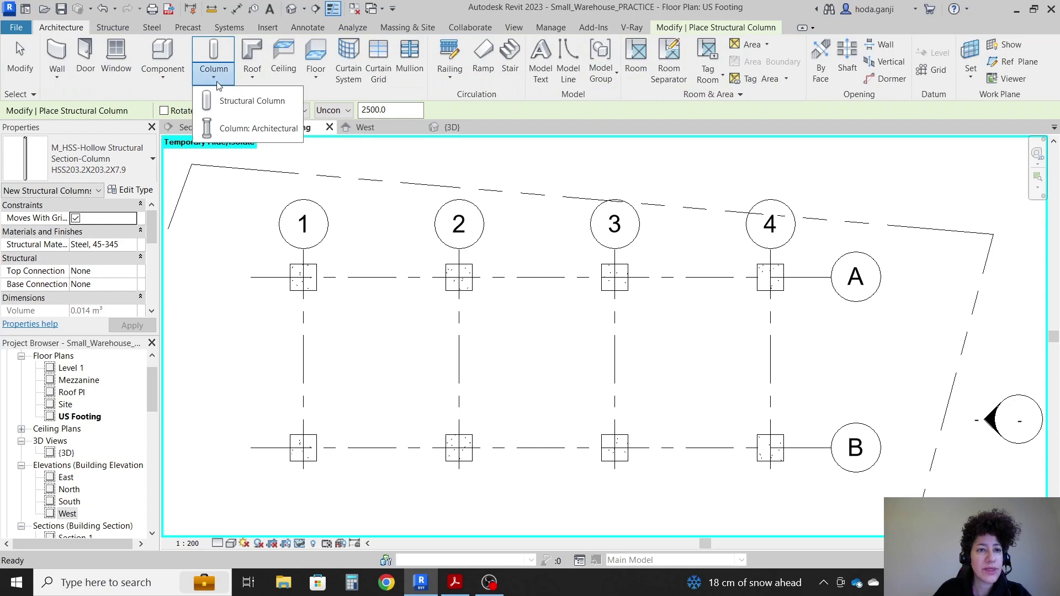
click(243, 131)
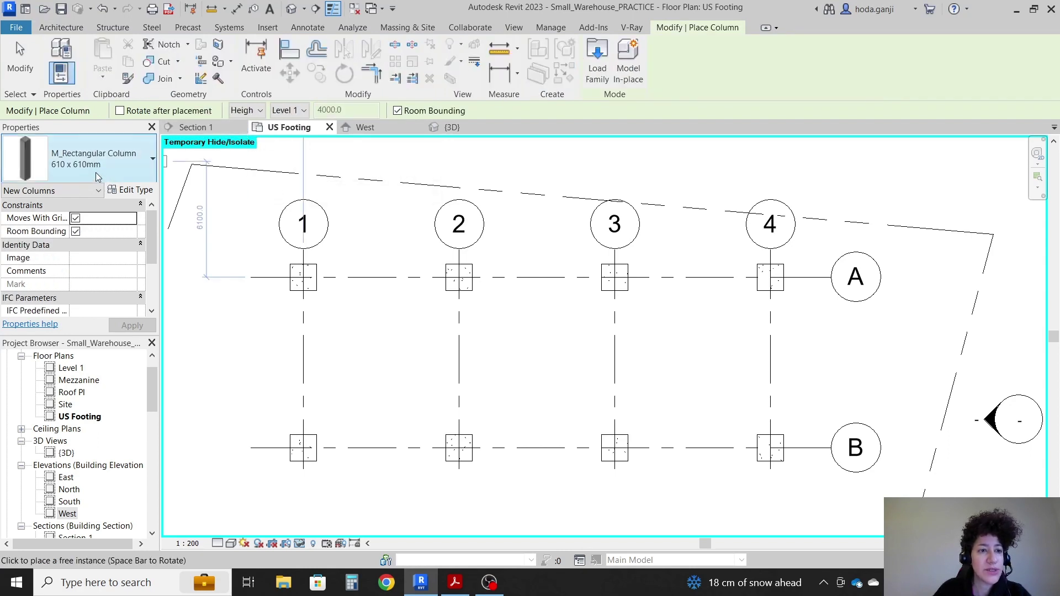
scroll(295, 260, down, 1)
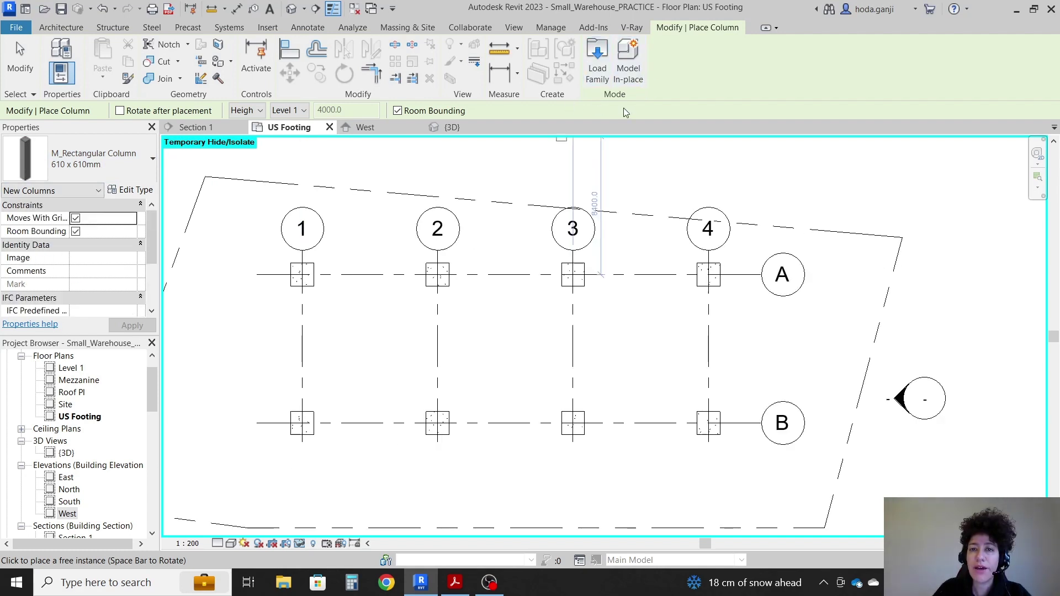
scroll(486, 306, up, 1)
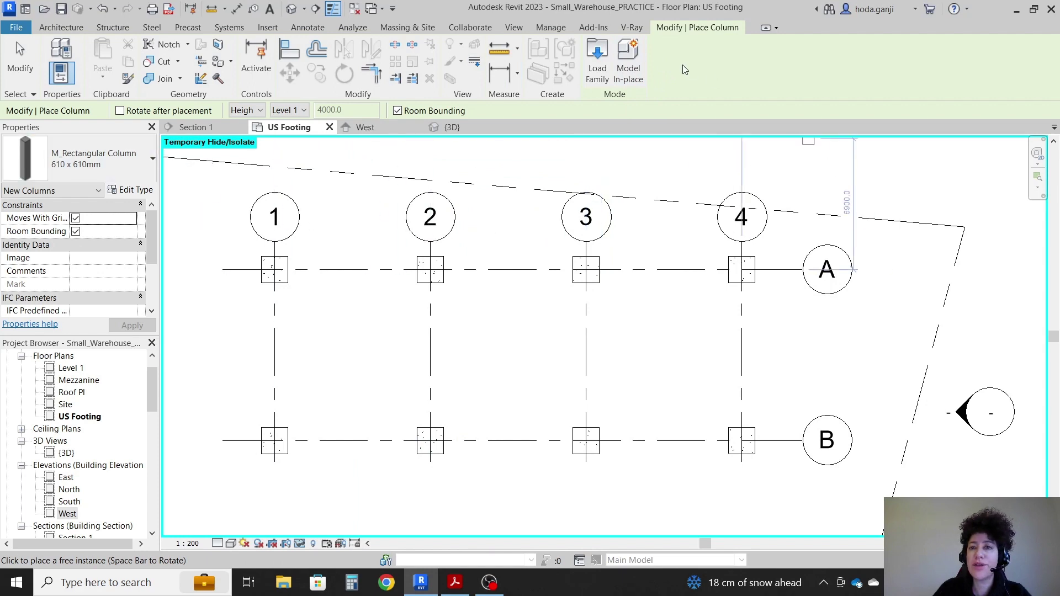
scroll(272, 269, up, 2)
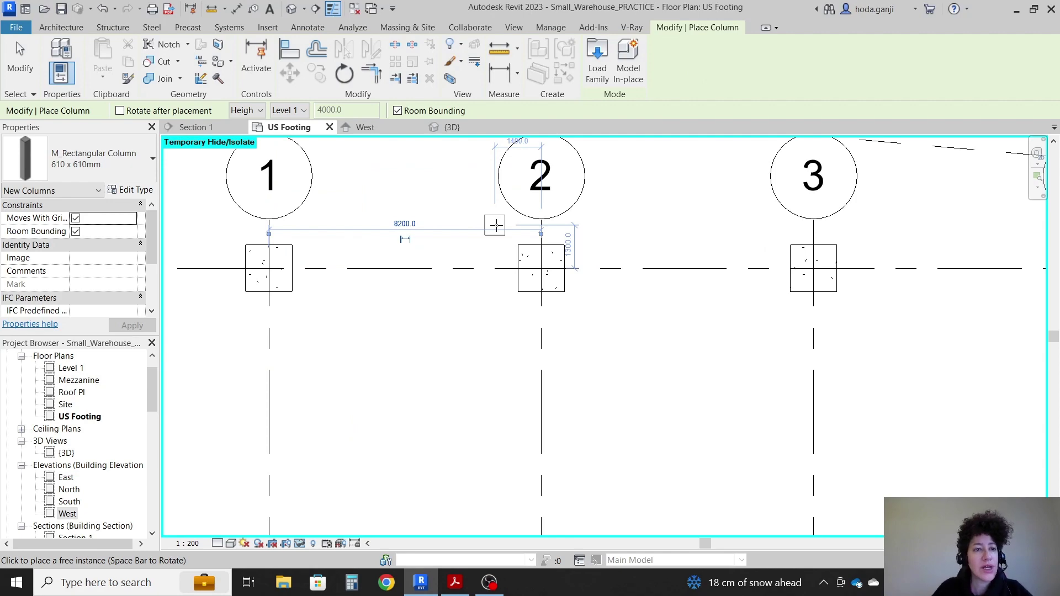
key(Escape)
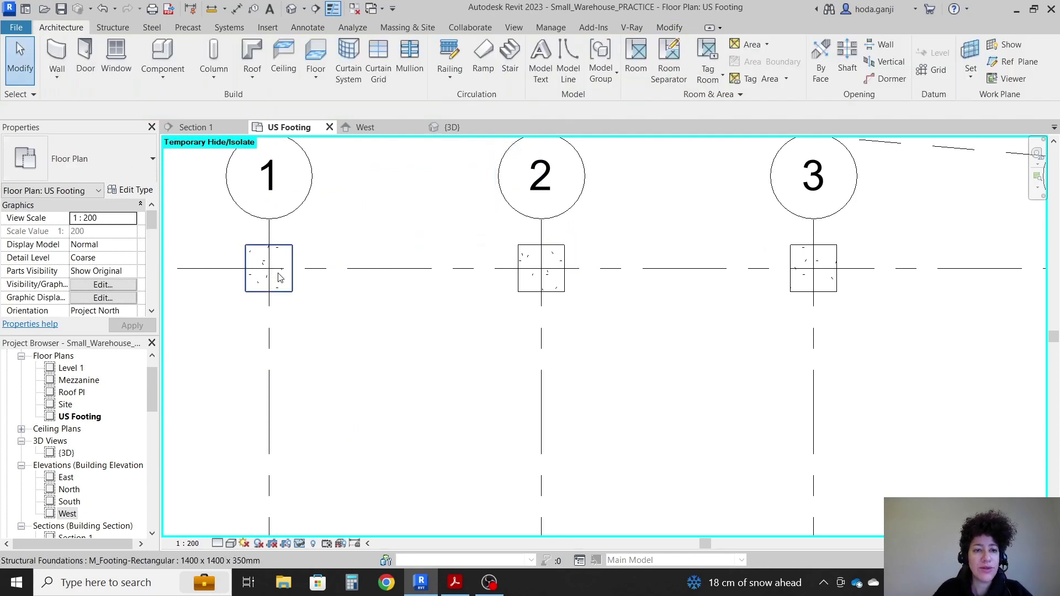
Step: Select the 610 x 610 pier at grid 1 in Section 1, spanning US Footing to Level 1
click(195, 127)
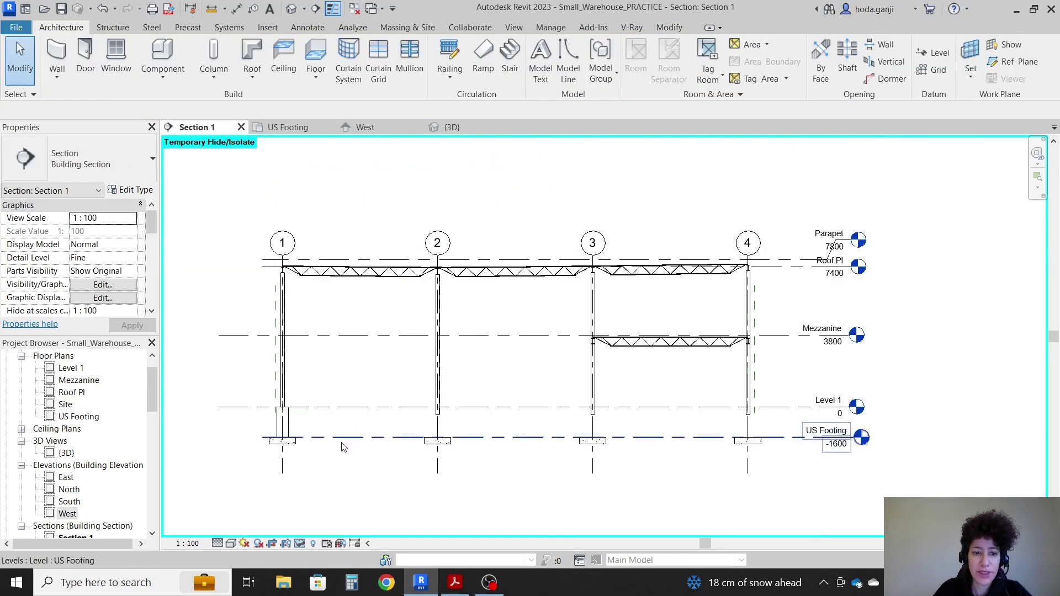
scroll(261, 461, up, 2)
click(283, 421)
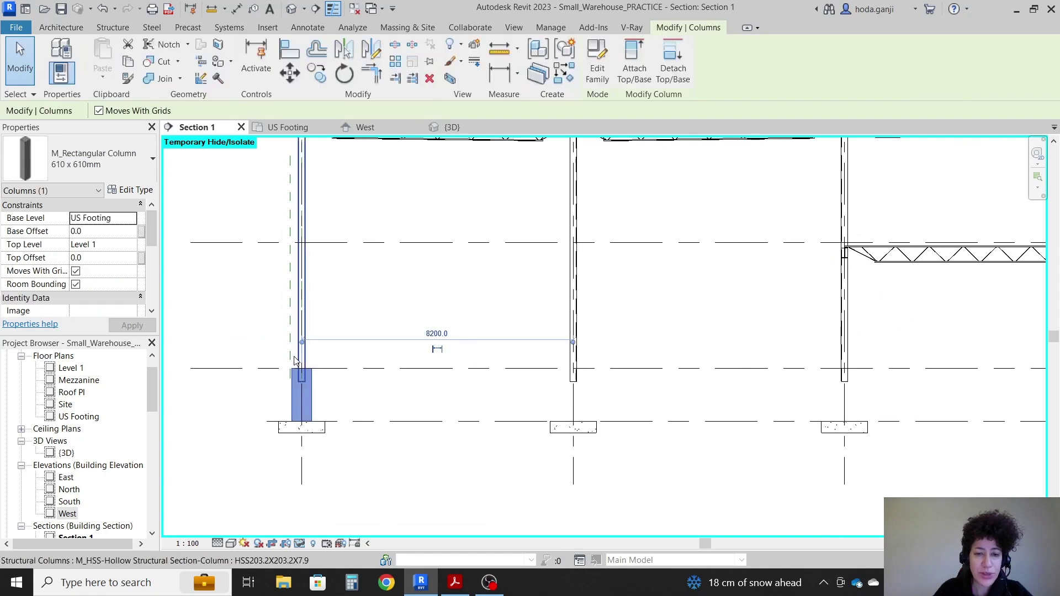
scroll(290, 403, down, 1)
scroll(295, 361, down, 1)
middle_drag(662, 331, 716, 355)
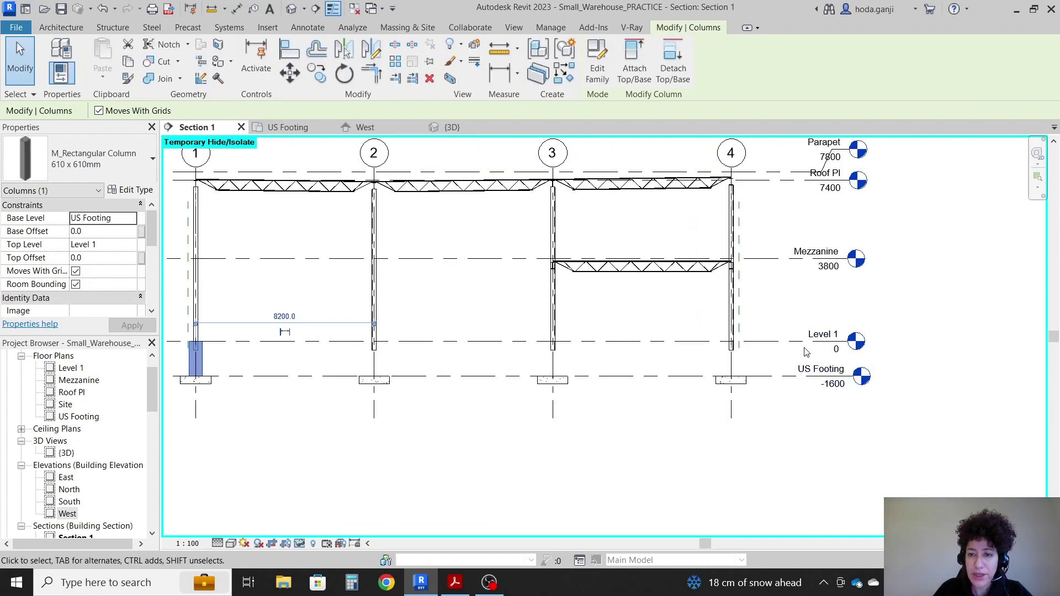
scroll(216, 370, up, 3)
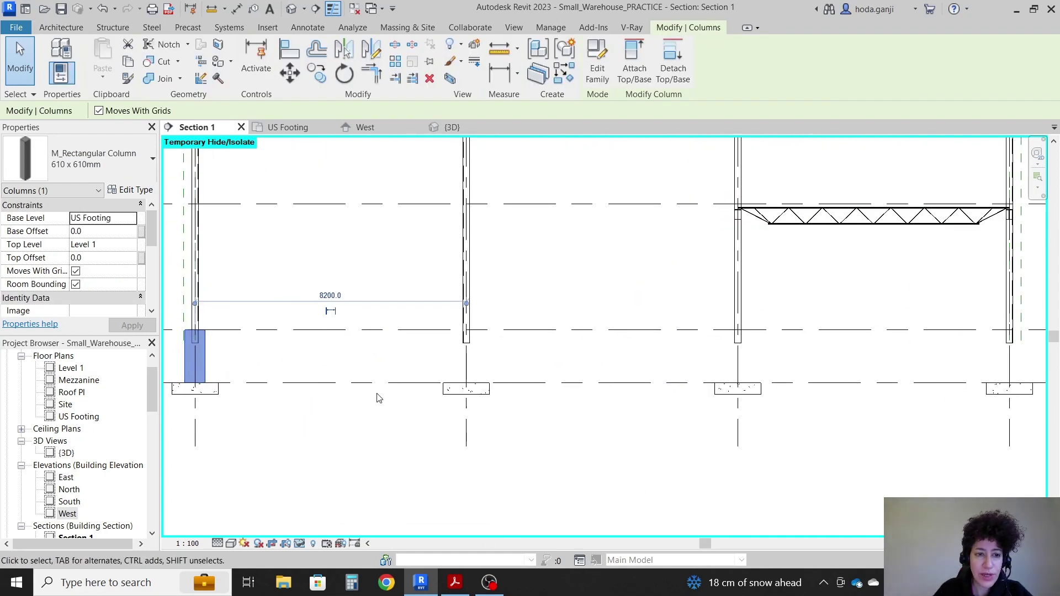
scroll(379, 397, down, 1)
scroll(736, 393, down, 1)
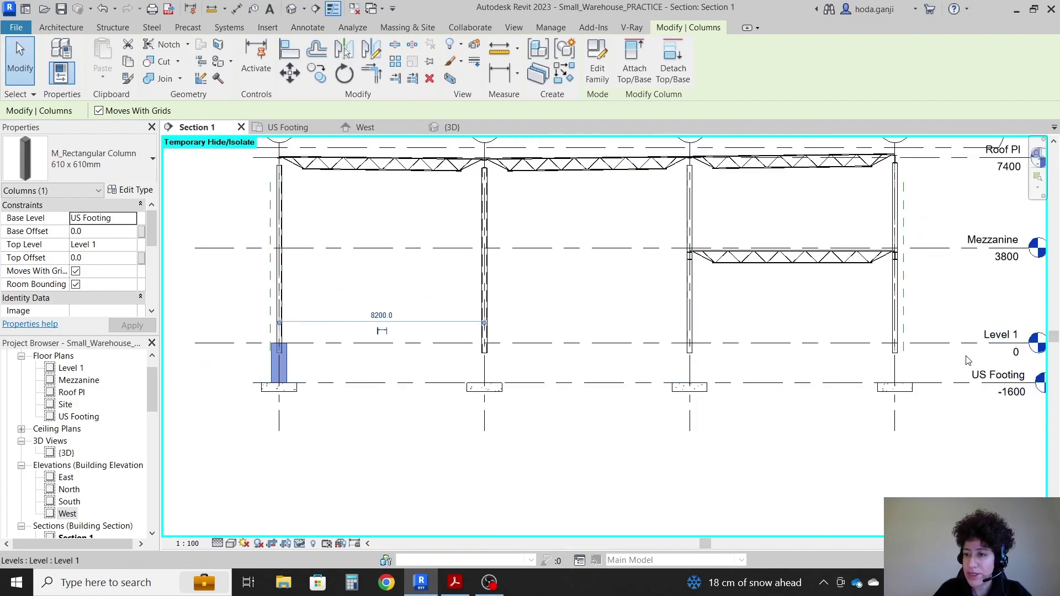
Step: Pan across Section 1 and the elevations on page 2, then minimise Acrobat
click(455, 583)
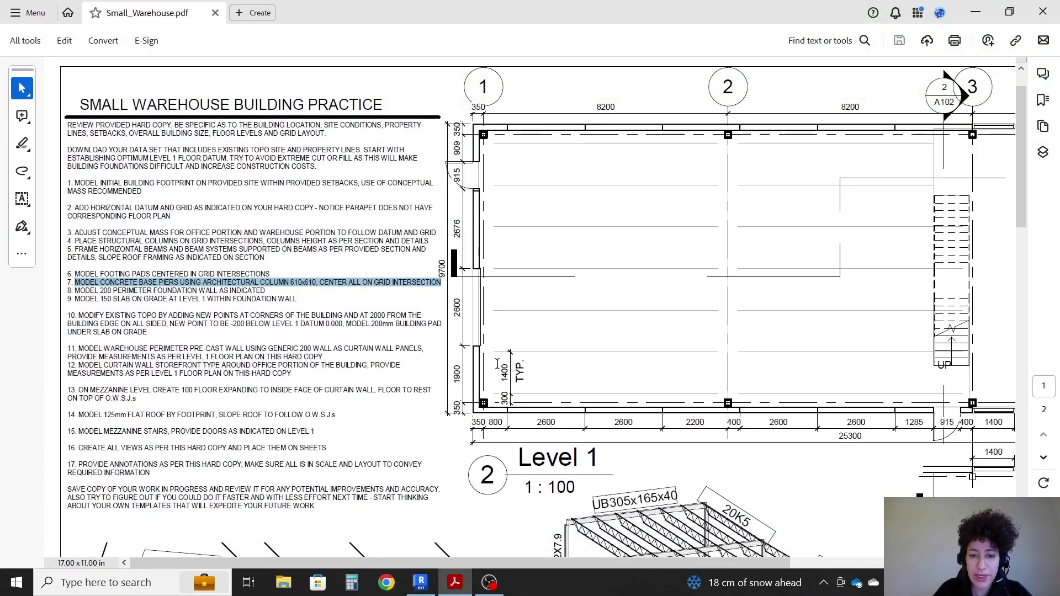
scroll(497, 361, down, 10)
drag(500, 563, 711, 562)
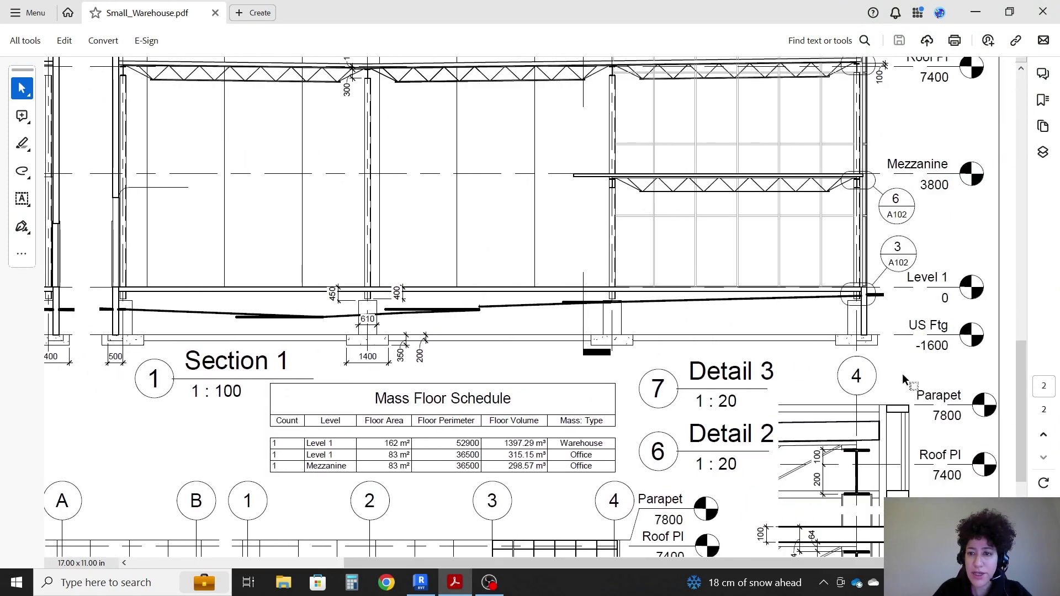
scroll(820, 292, down, 5)
scroll(740, 456, down, 1)
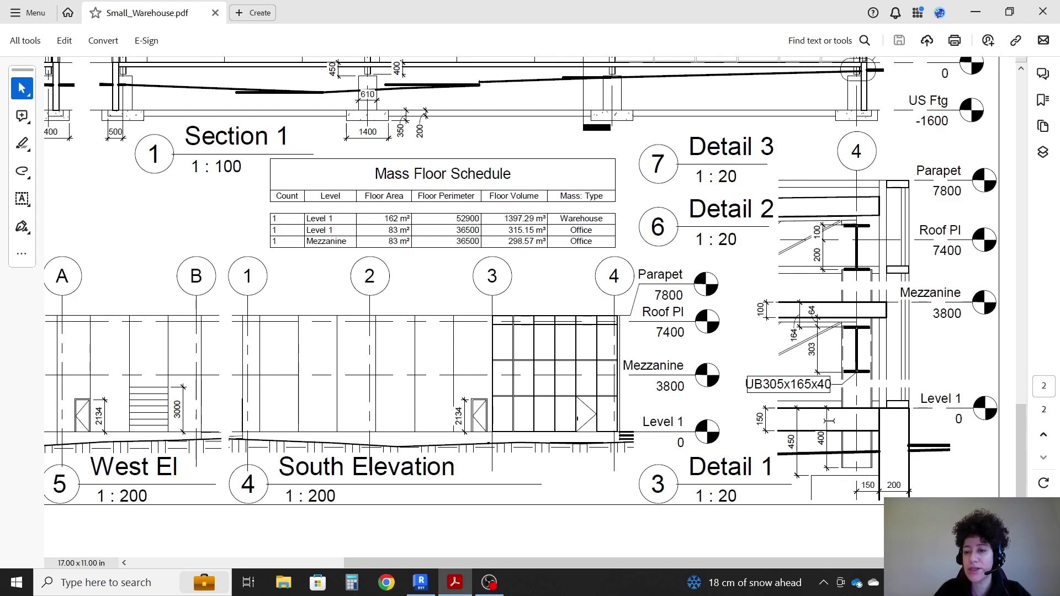
click(975, 12)
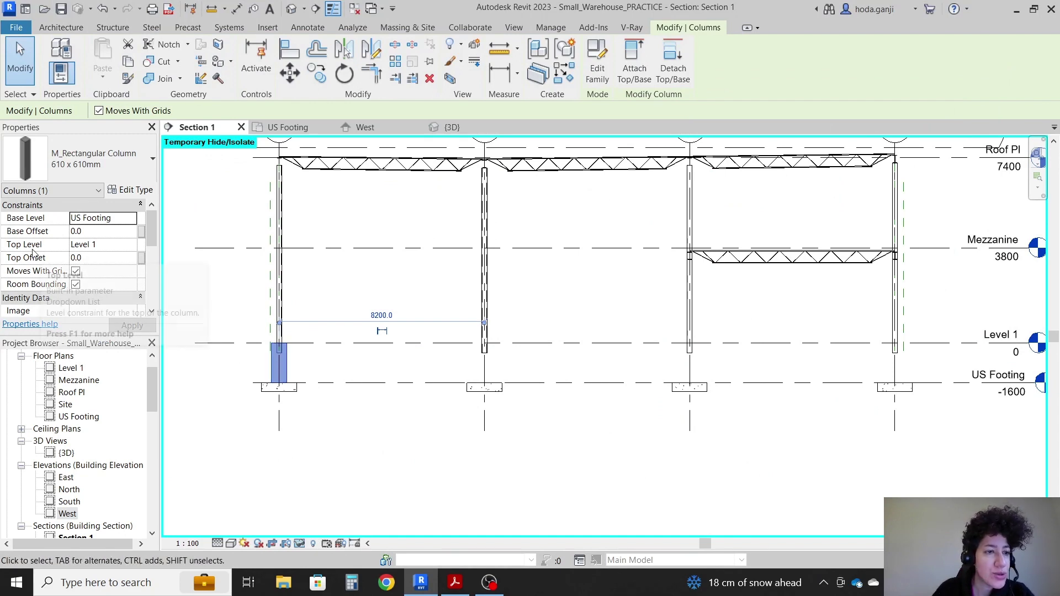
Step: Set the grid 1 pier's Top Offset to -450 and copy the A1 pier to B1 in the US Footing plan
click(105, 258)
text(-45)
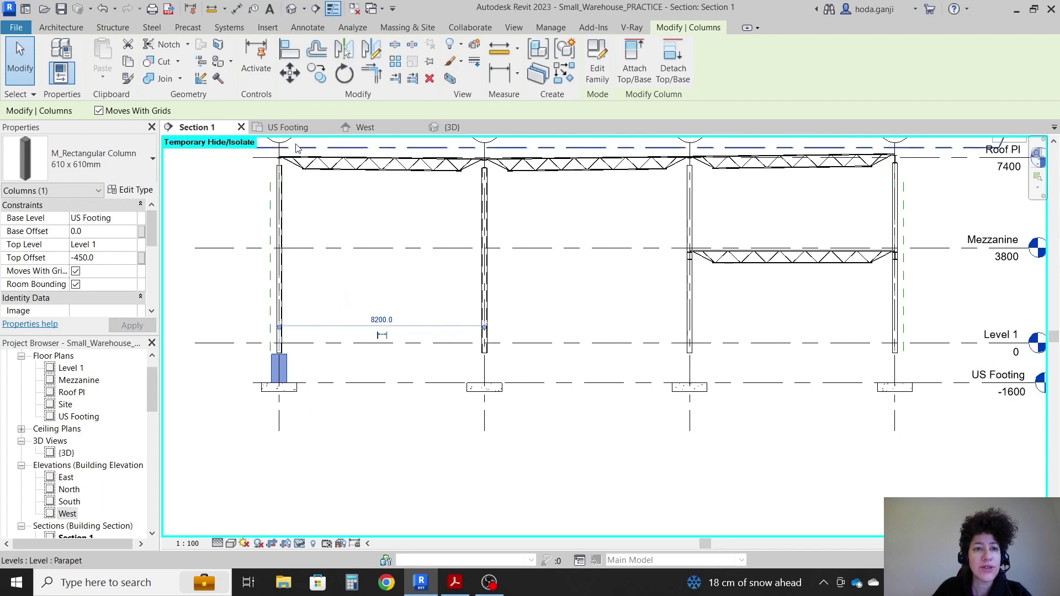
click(290, 127)
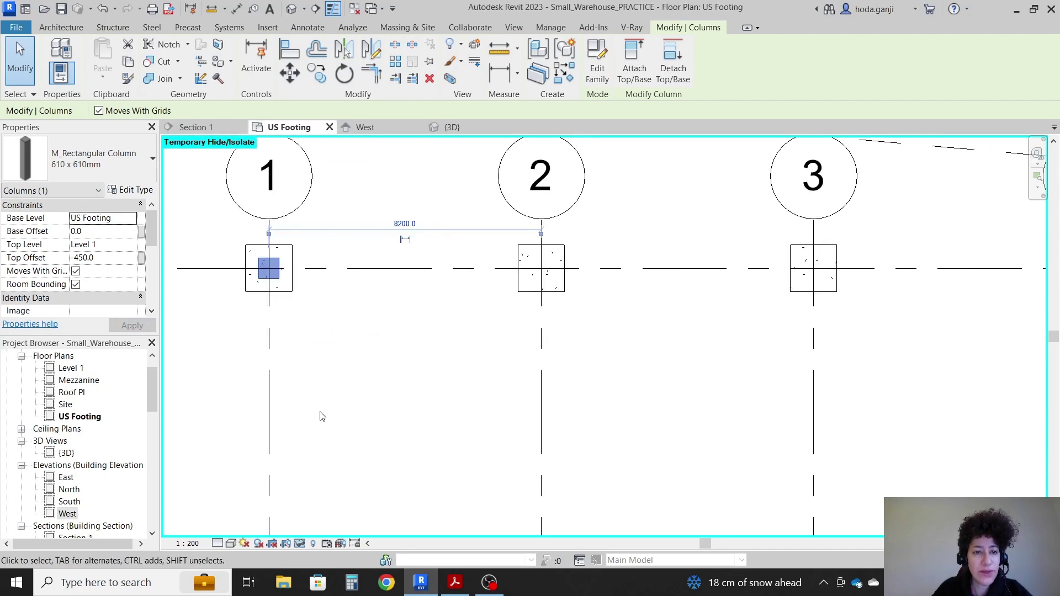
click(330, 406)
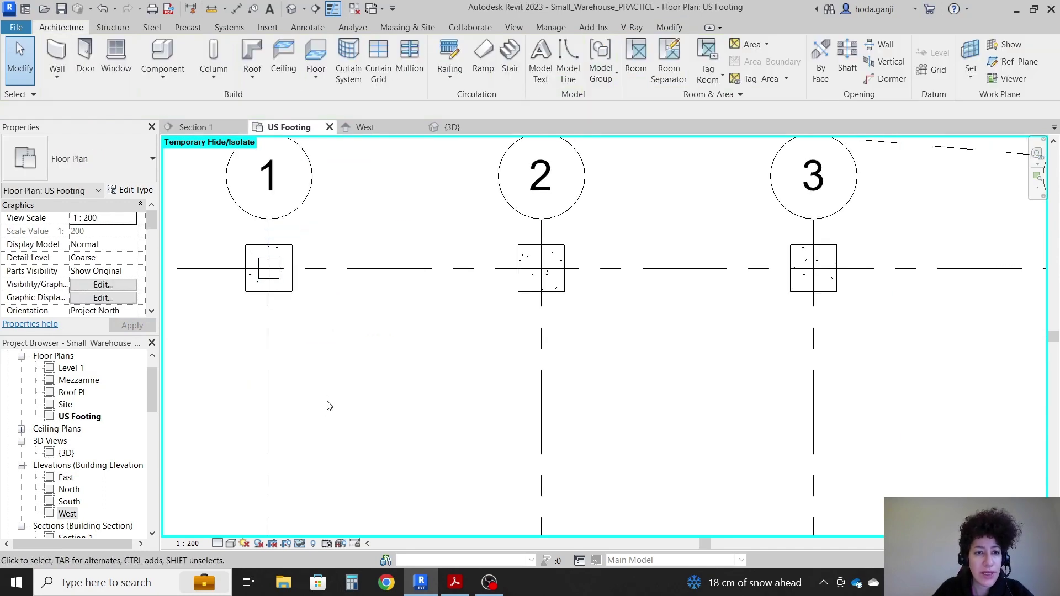
click(270, 276)
scroll(371, 324, down, 1)
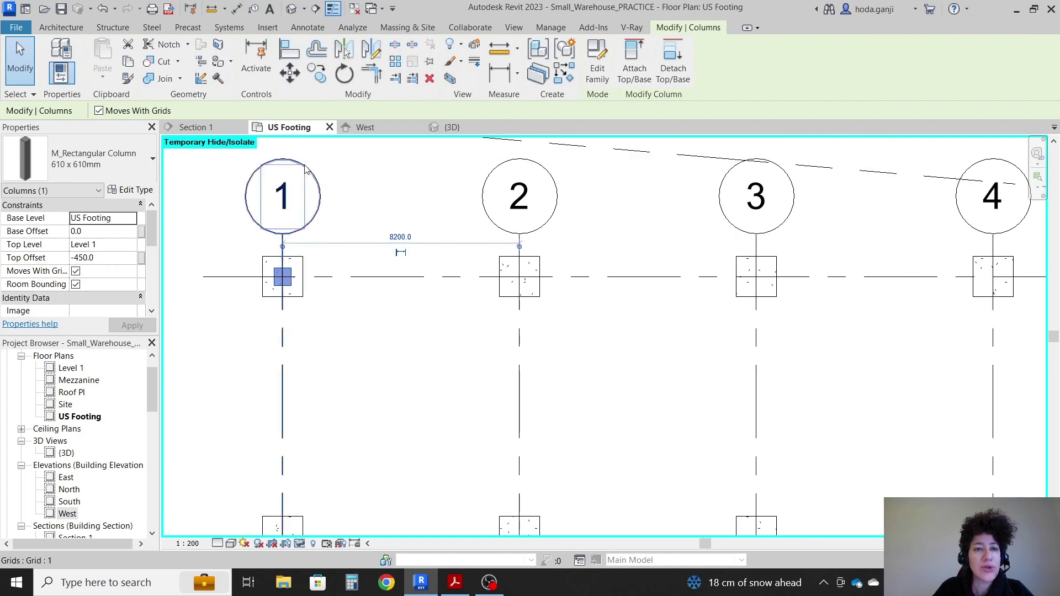
click(316, 74)
scroll(253, 317, down, 1)
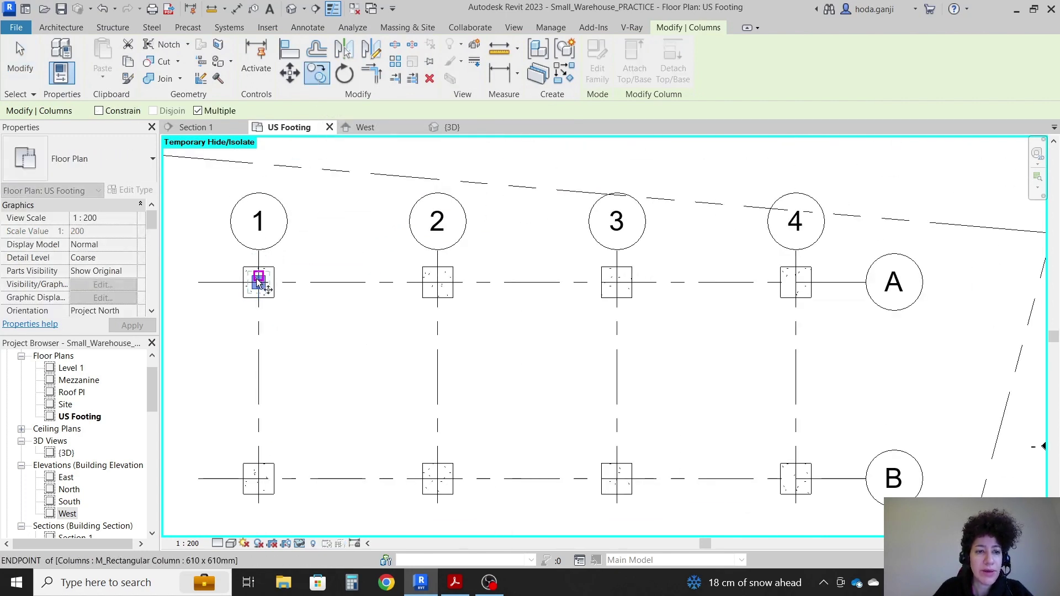
click(200, 283)
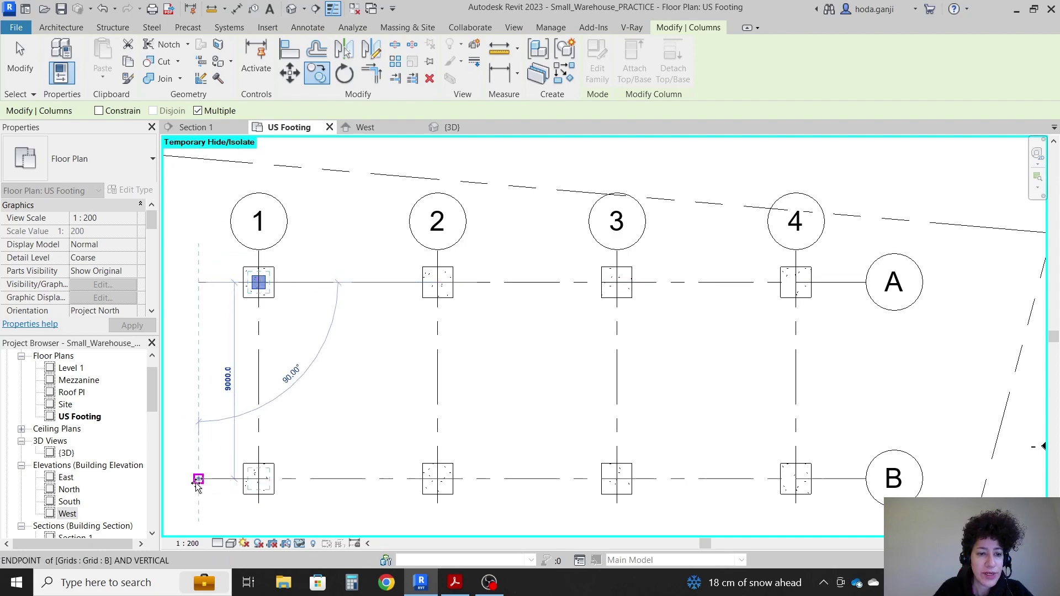
click(200, 479)
key(Escape)
key(Escape)
Step: Multi-copy the A1 and B1 piers onto grids 2, 3 and 4, then check them in 3D
click(258, 282)
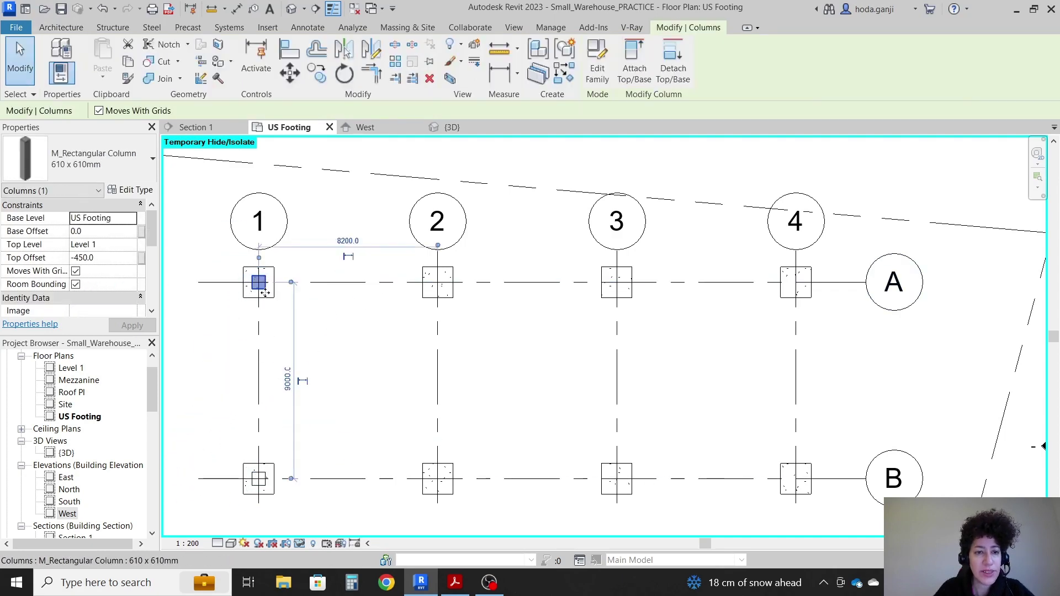
ctrl+click(265, 482)
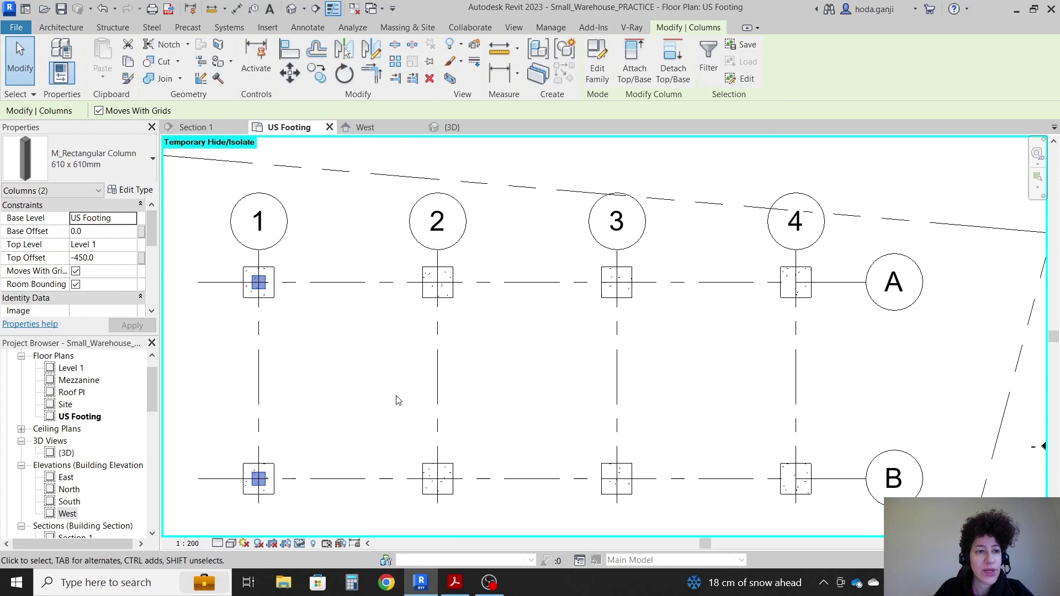
click(316, 67)
click(259, 252)
click(438, 251)
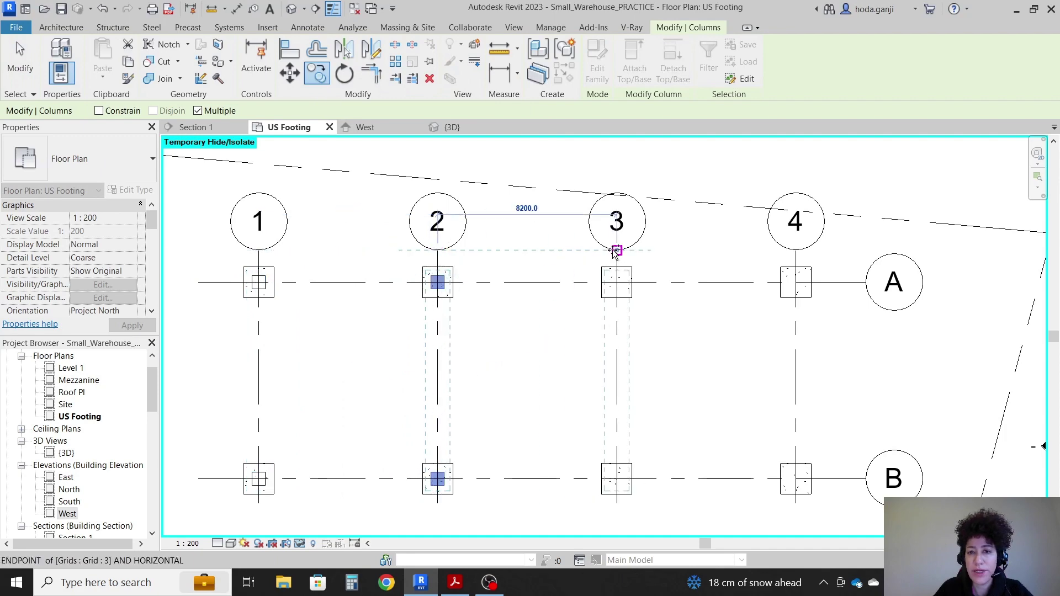
click(616, 251)
click(796, 251)
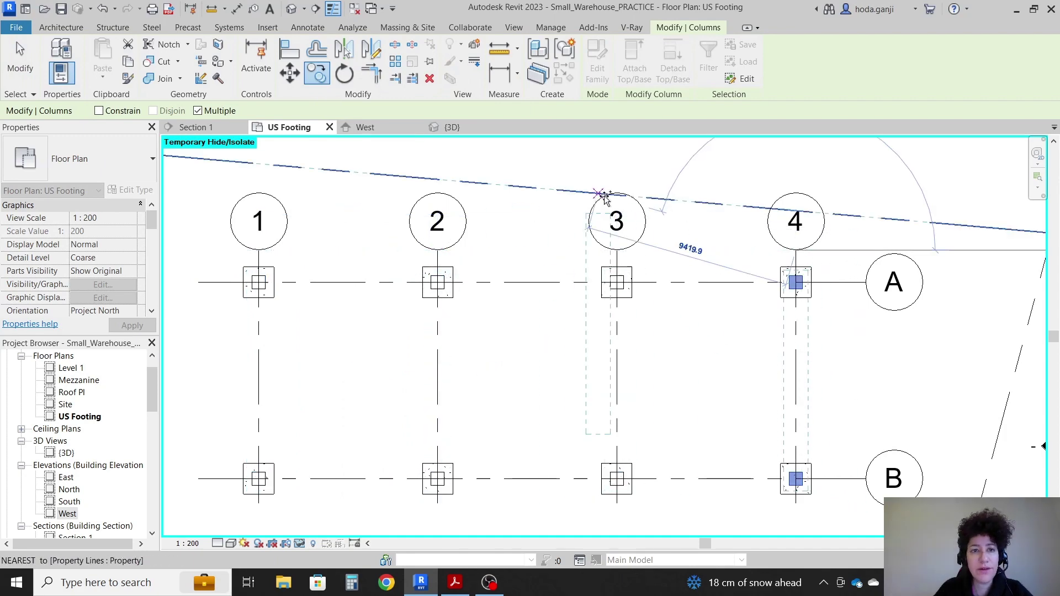
key(Escape)
click(451, 127)
shift+middle_drag(501, 161, 599, 329)
Step: Highlight step 8 on the 200 perimeter foundation wall, then scroll down to page 2's Section 1
key(alt+Tab)
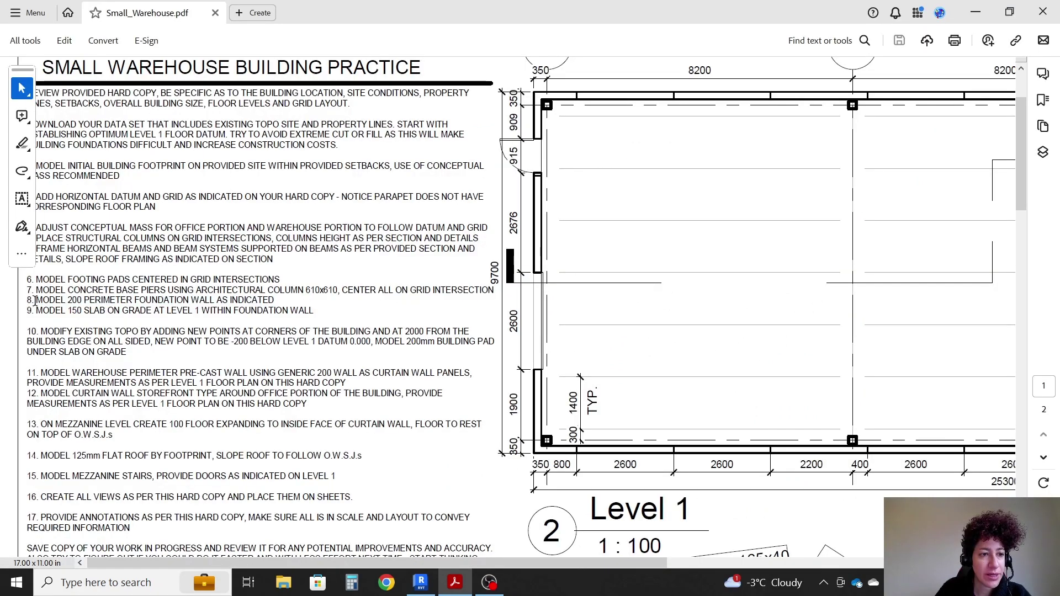
drag(40, 299, 255, 301)
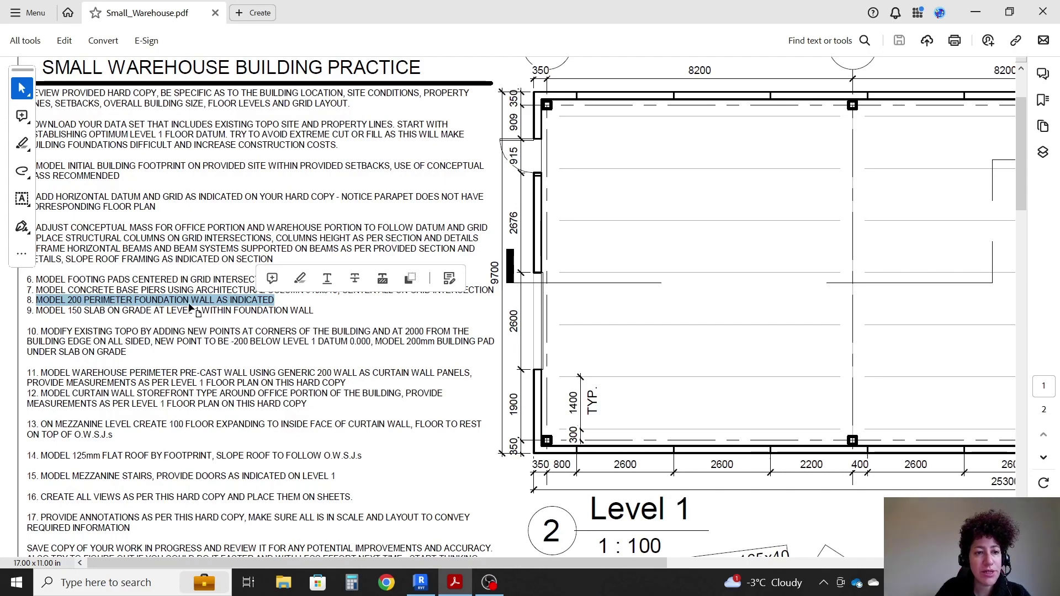
scroll(353, 442, right, 10)
scroll(416, 296, down, 5)
scroll(415, 296, down, 4)
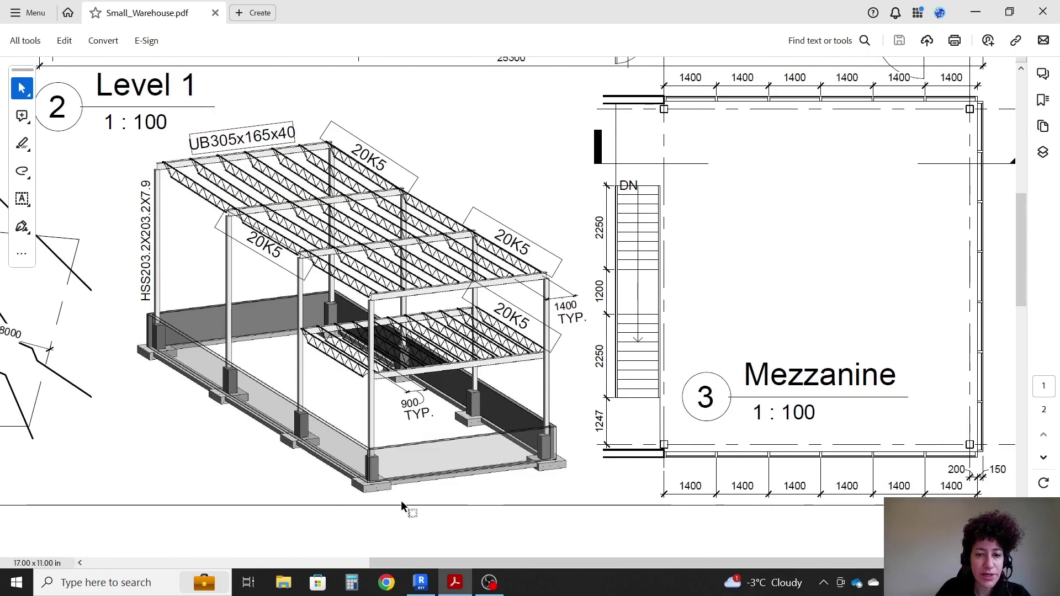
scroll(173, 271, down, 1)
scroll(180, 257, down, 15)
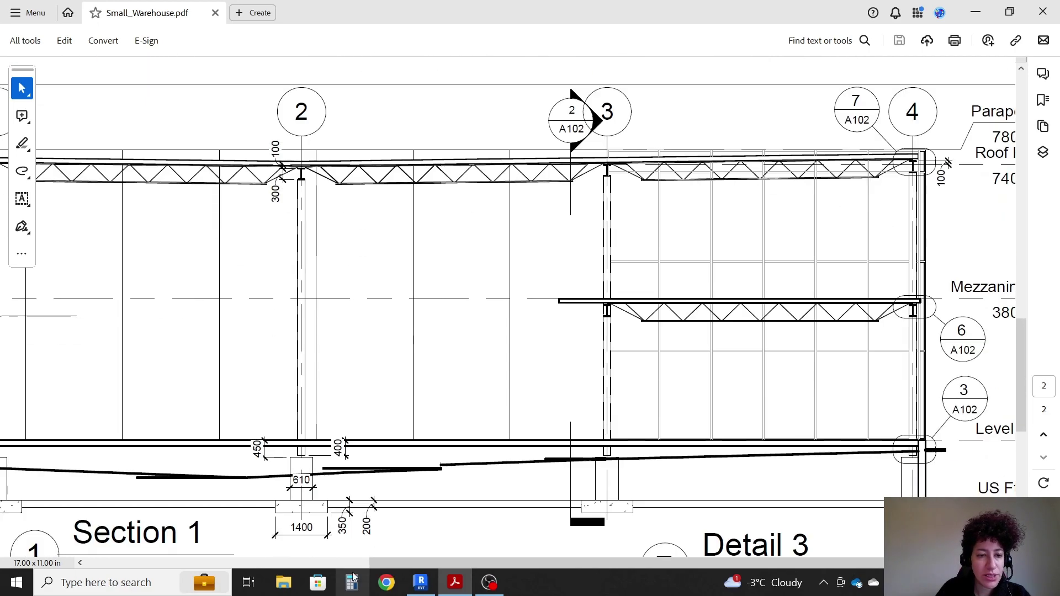
scroll(351, 560, left, 1)
scroll(351, 560, left, 1)
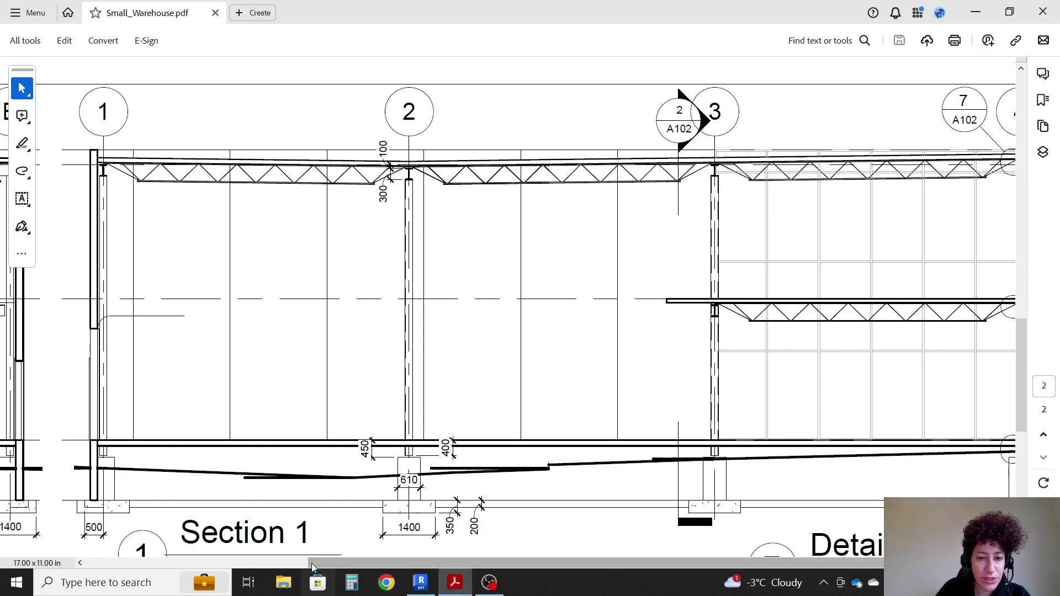
drag(316, 565, 431, 564)
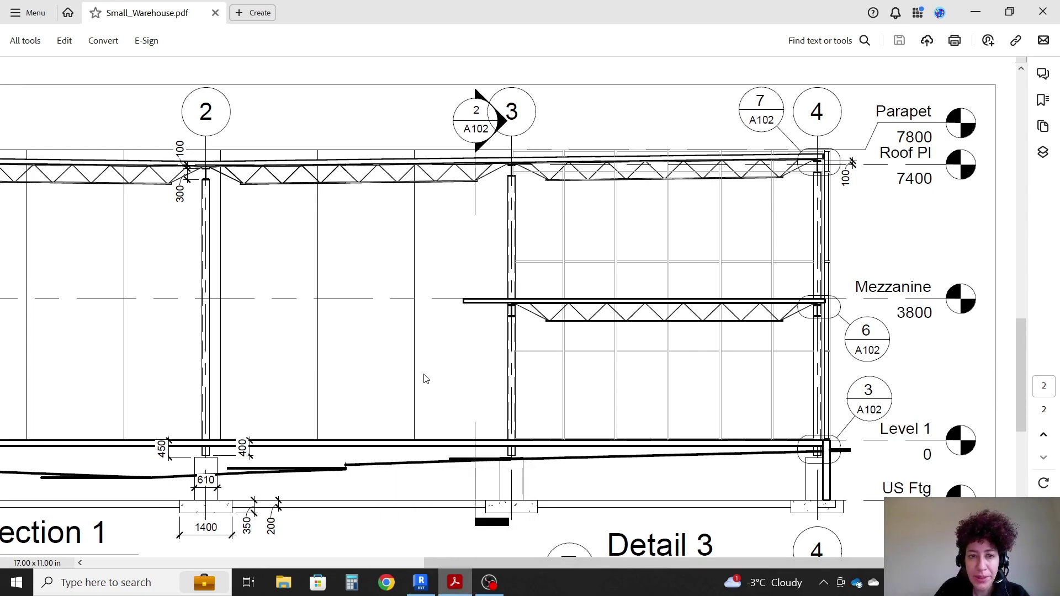
Step: Start a Generic 200mm wall with Finish Face: Exterior, base at US Footing and top at Level 1
key(alt+Tab)
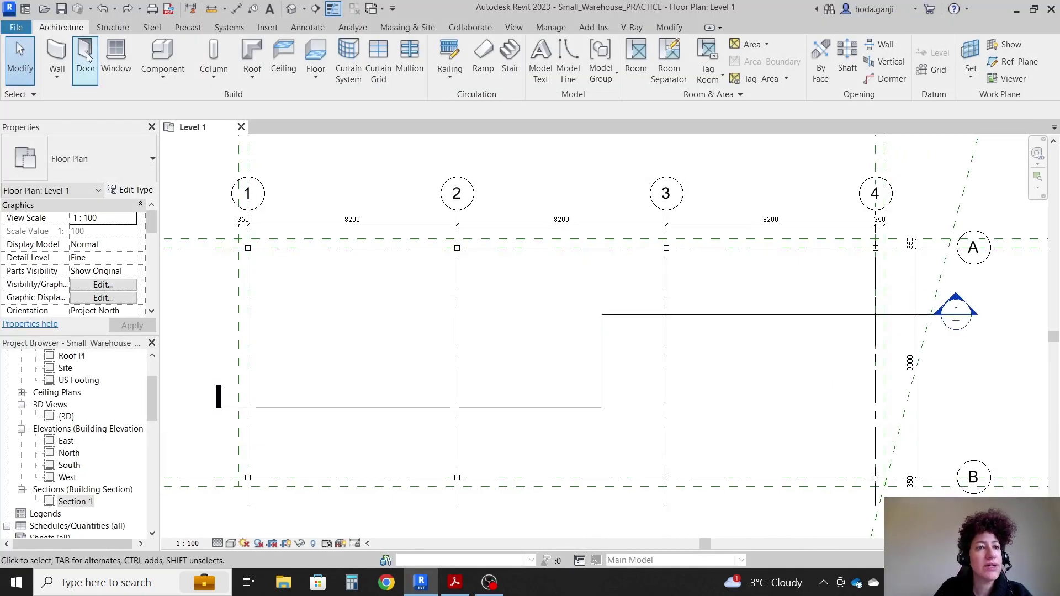
click(57, 56)
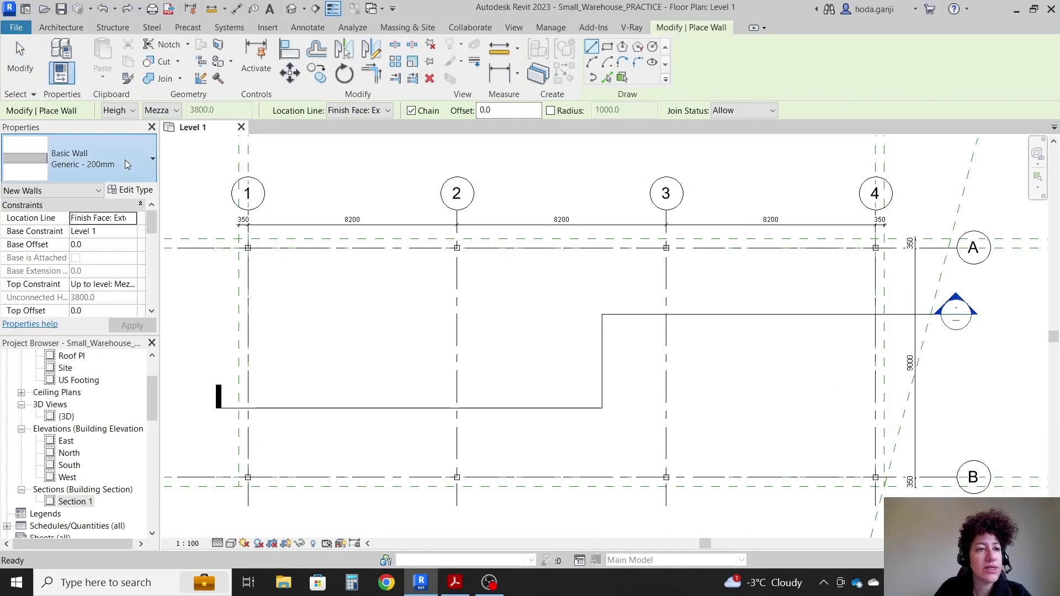
click(127, 164)
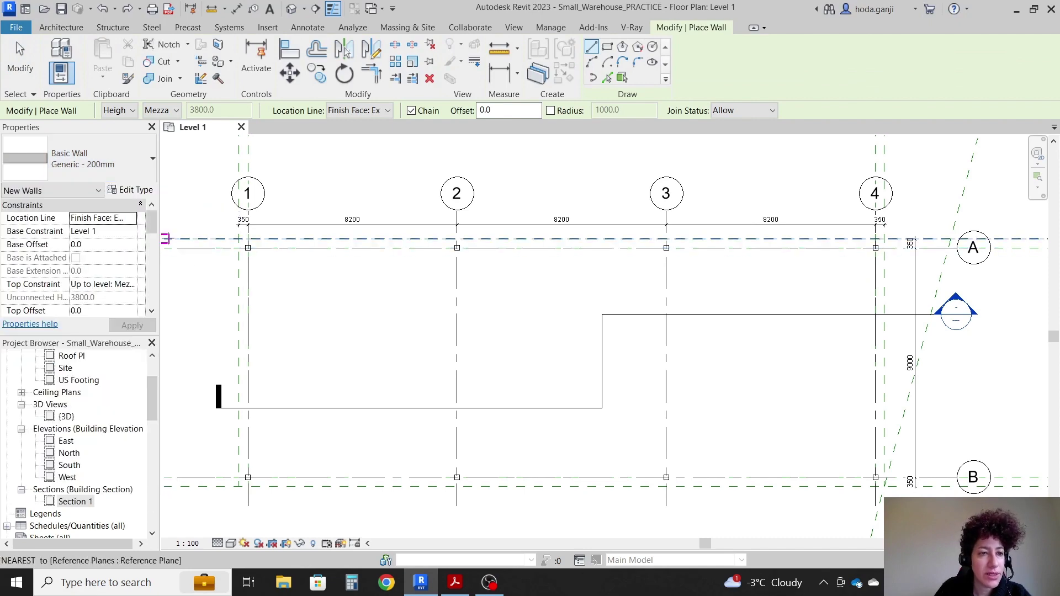
click(131, 218)
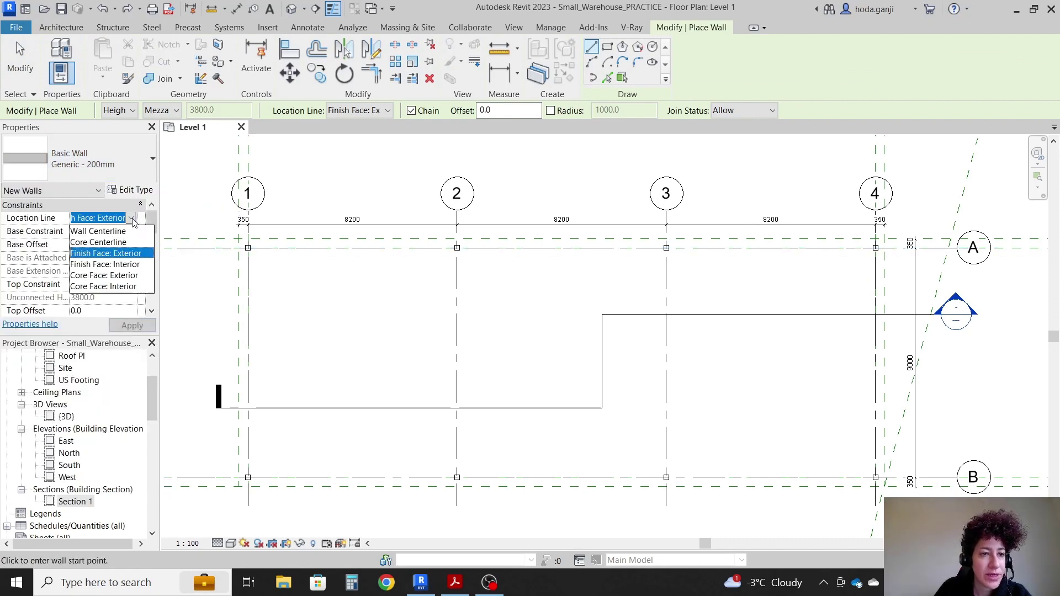
click(124, 254)
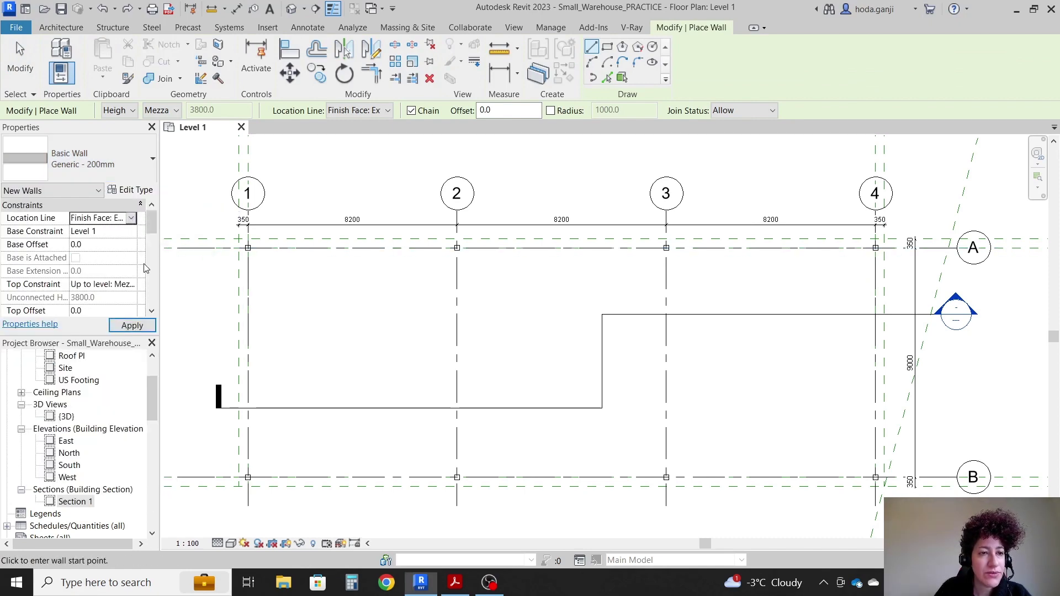
click(132, 232)
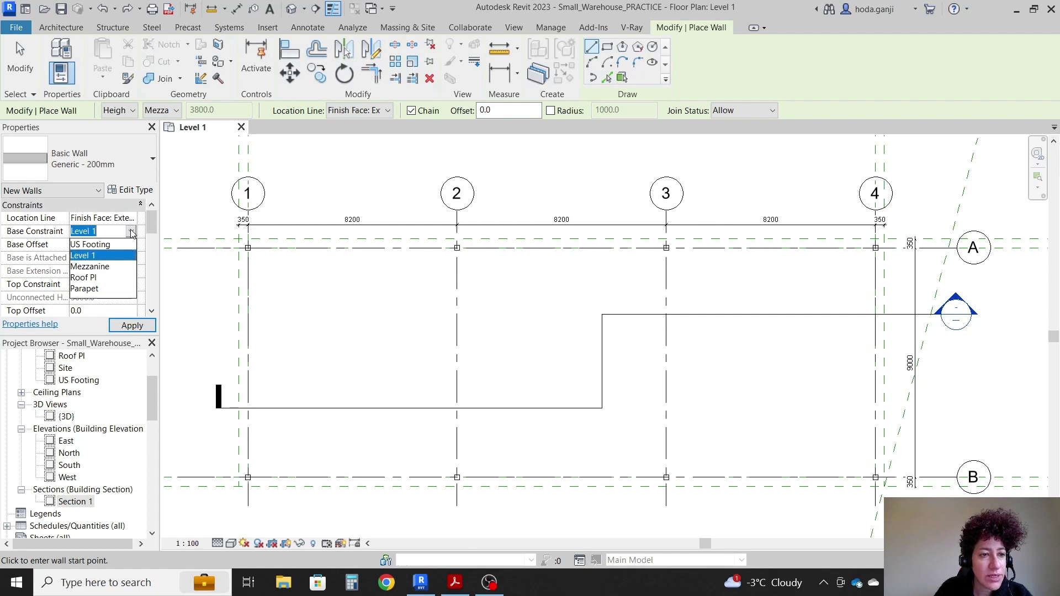
click(102, 245)
click(123, 285)
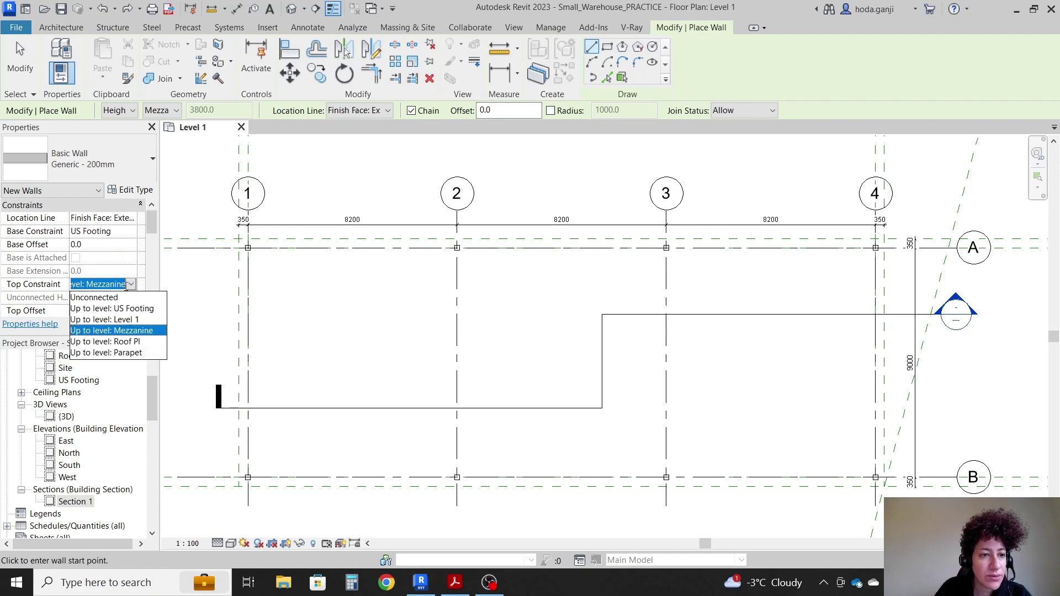
click(112, 320)
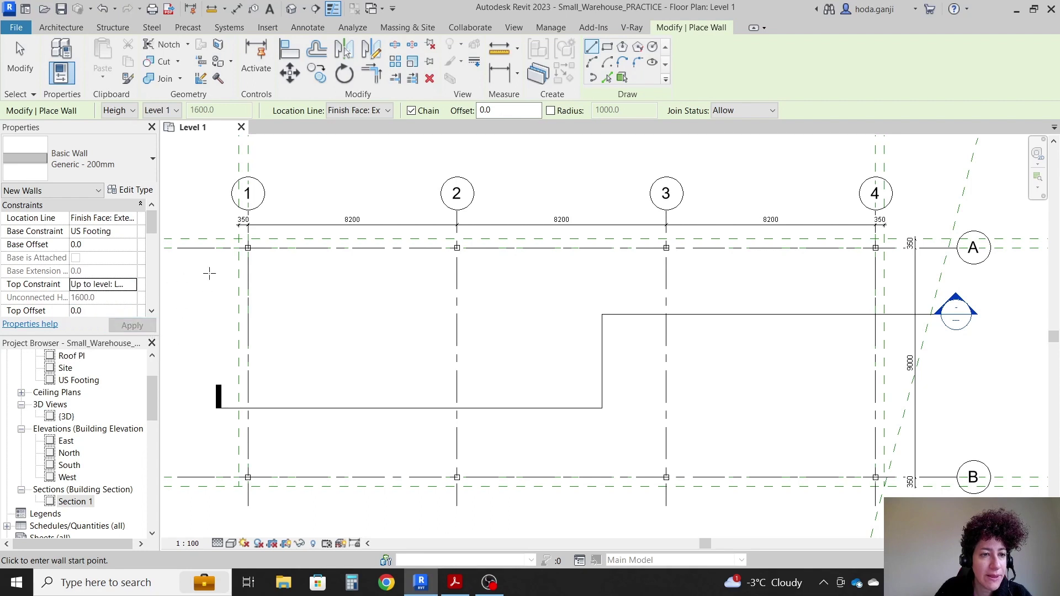
Step: Draw the wall as a rectangle from grid 1/A to grid 4/B, keeping US Footing to Level 1 constraints
click(607, 51)
click(239, 239)
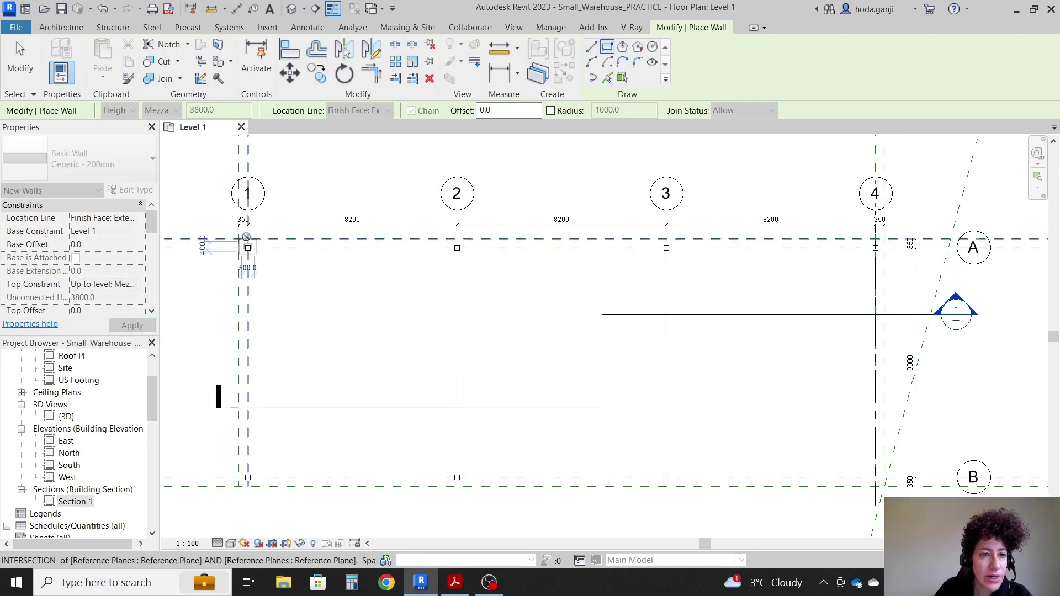
key(Escape)
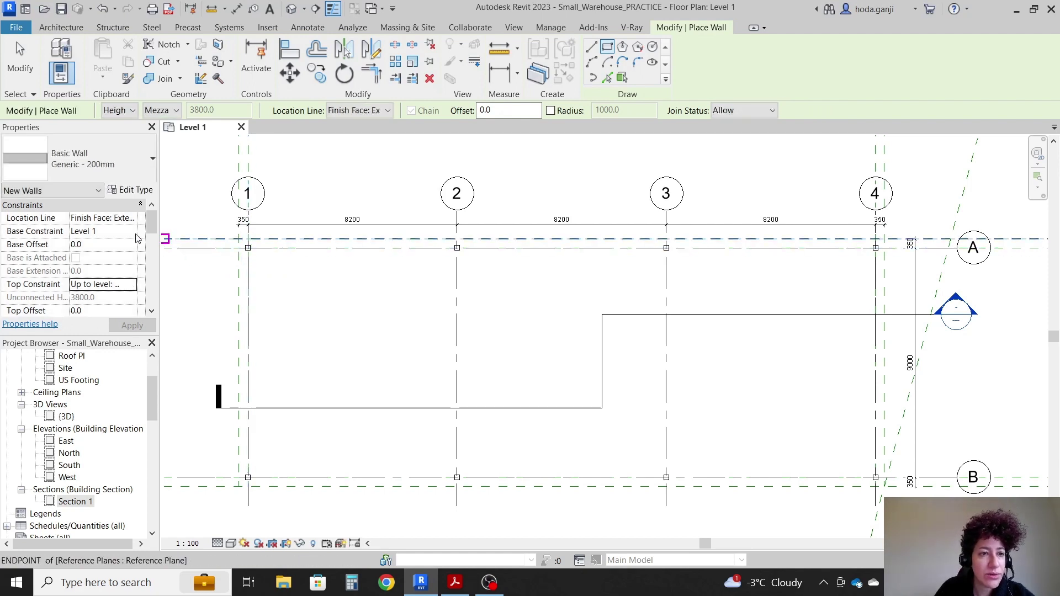
click(131, 231)
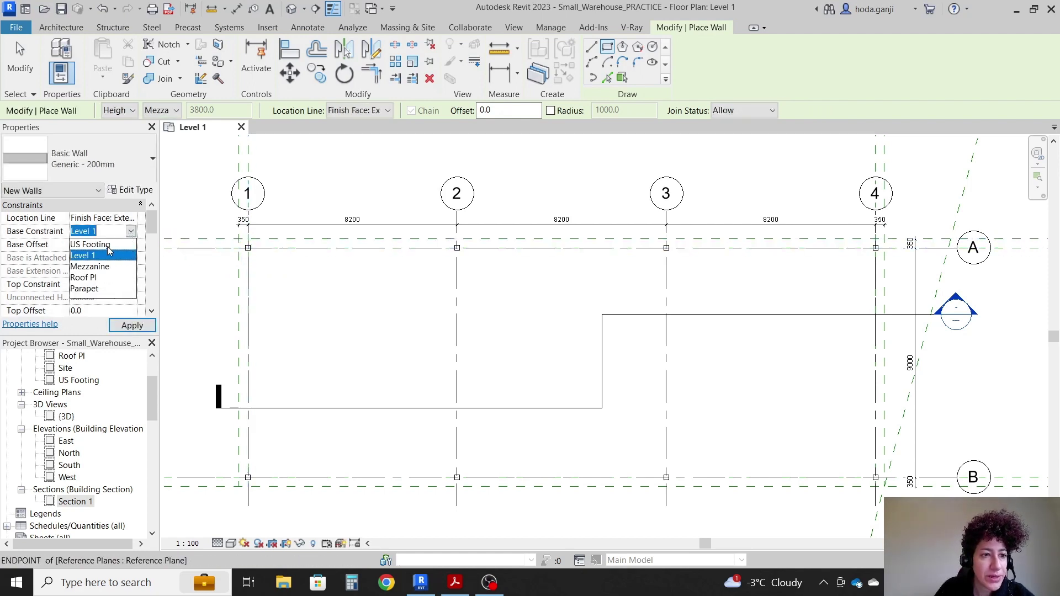
click(109, 246)
click(131, 284)
click(119, 319)
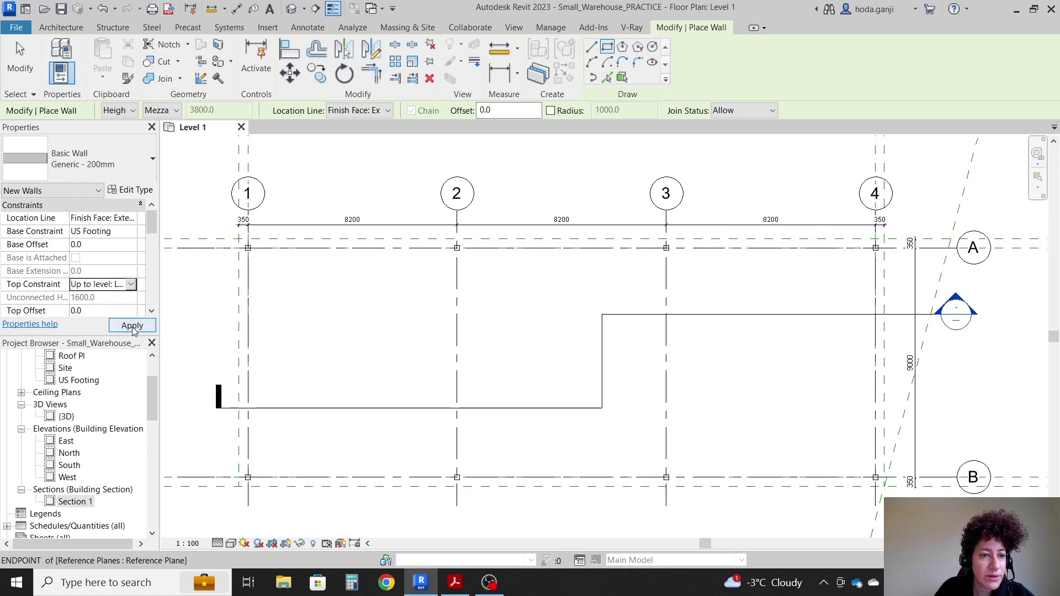
click(239, 241)
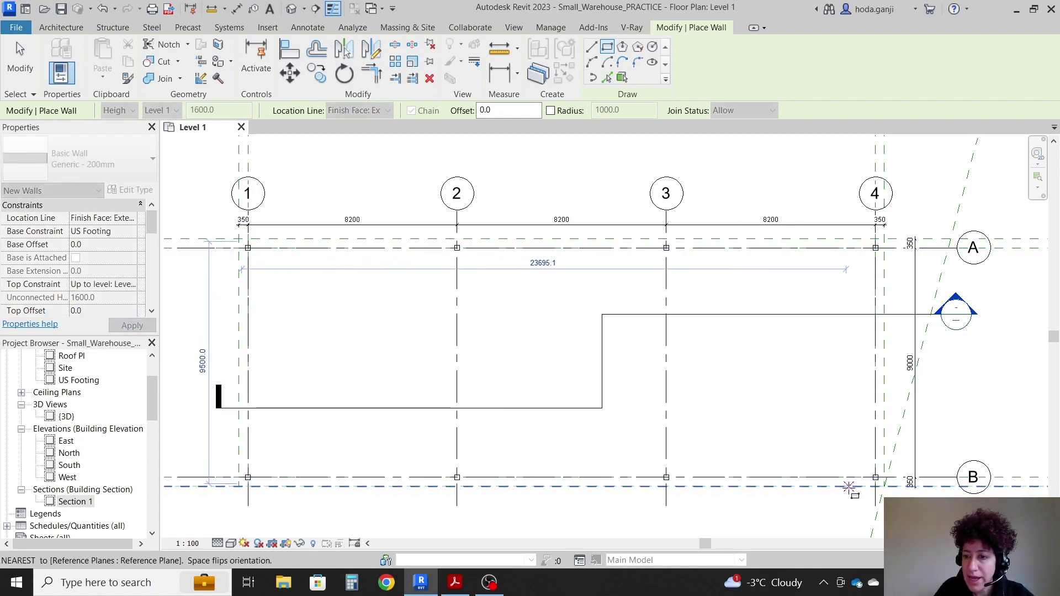
click(883, 486)
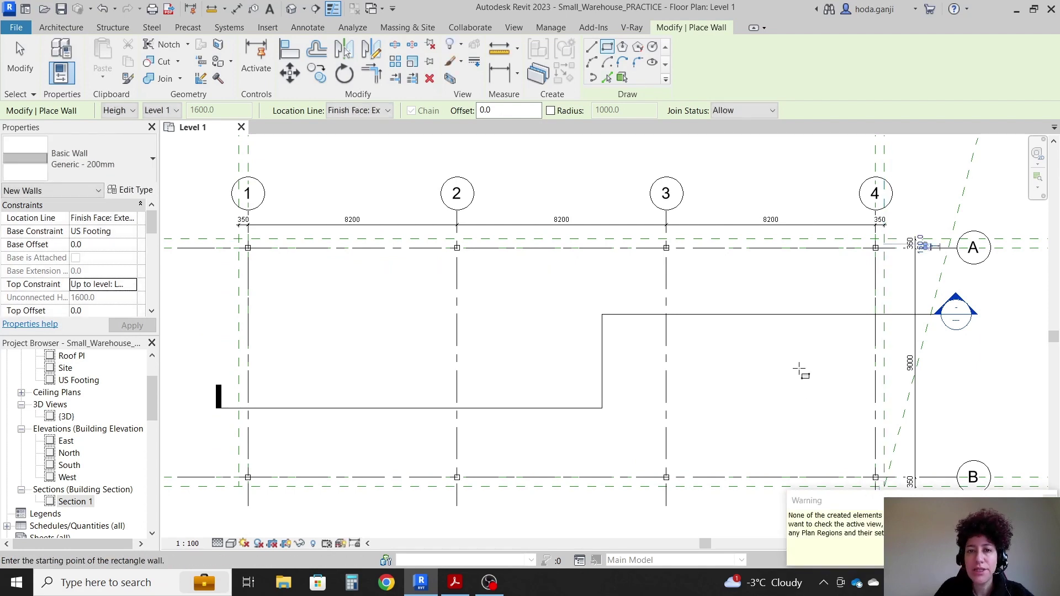
Step: Finish the wall, go through the US Footing plan to Section 1, and zoom onto the grid 1 footing
key(Escape)
key(Escape)
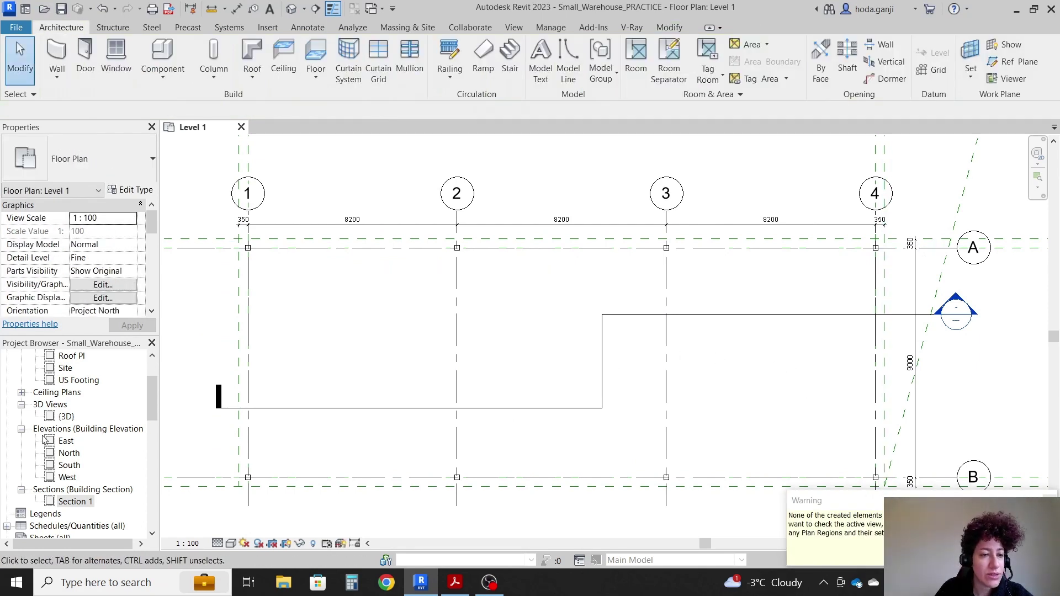
scroll(73, 413, up, 2)
double_click(80, 441)
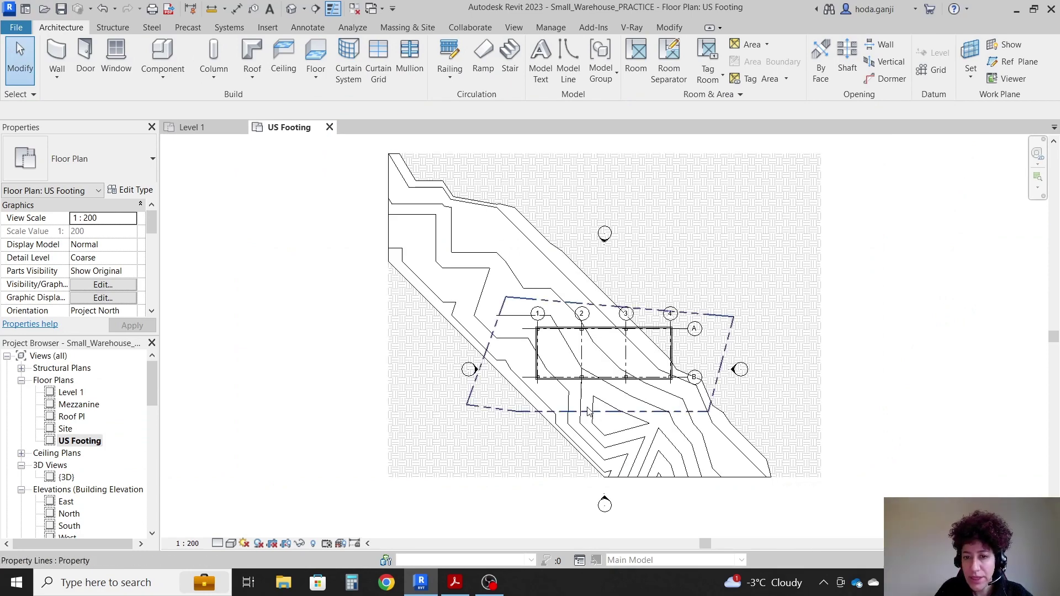
scroll(569, 318, up, 5)
scroll(339, 411, down, 5)
scroll(65, 442, down, 1)
scroll(66, 447, down, 2)
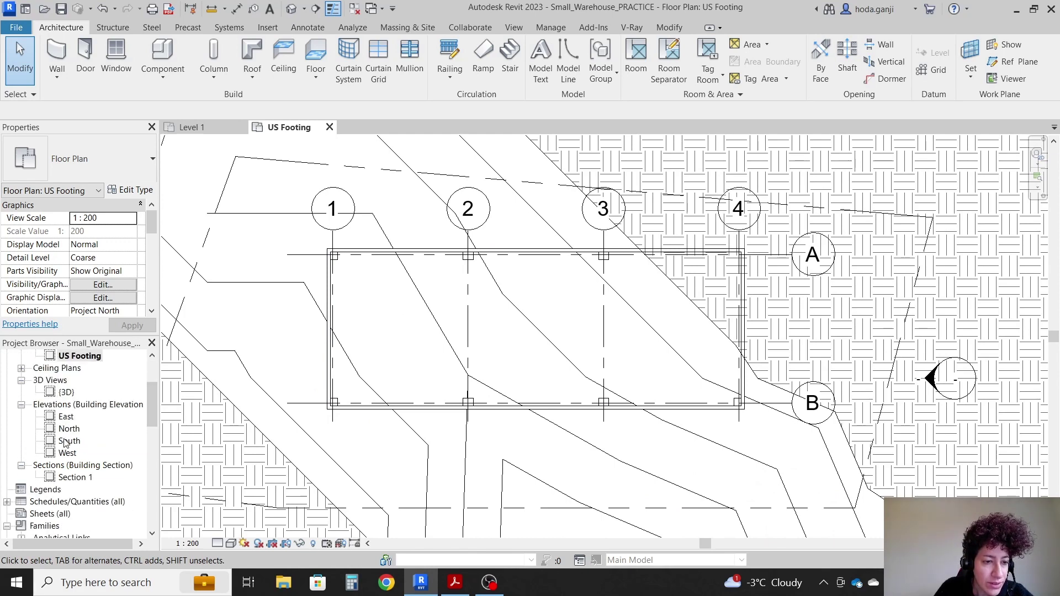
double_click(76, 477)
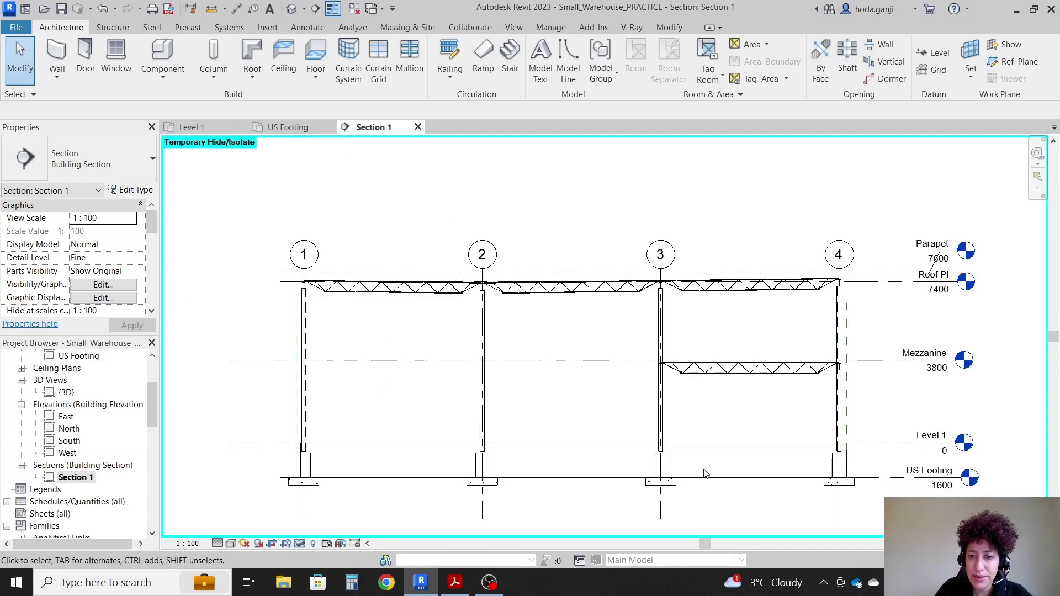
scroll(295, 490, up, 4)
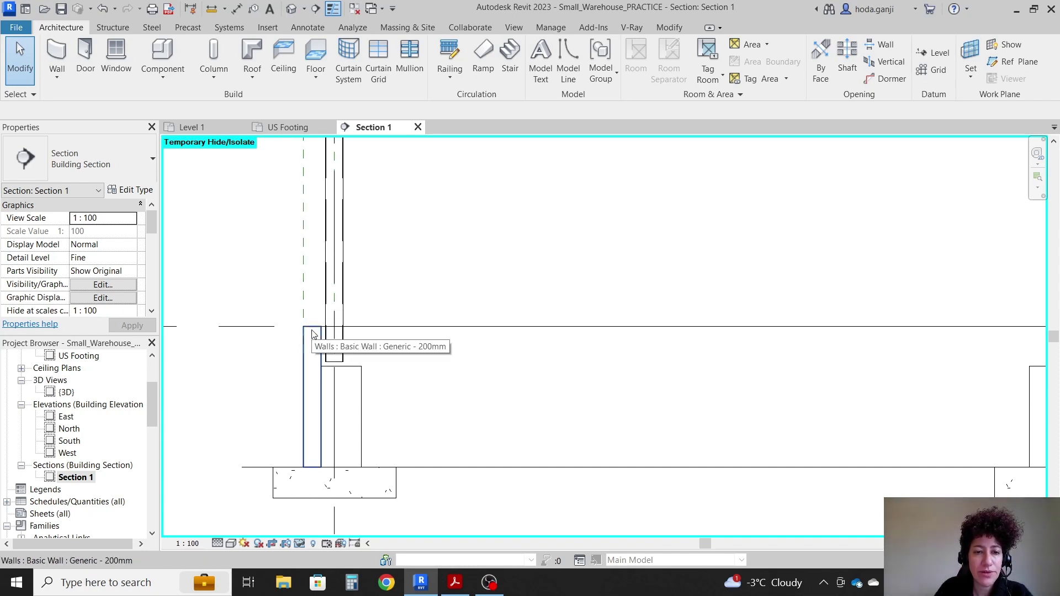
scroll(225, 322, down, 5)
scroll(811, 329, up, 6)
scroll(646, 247, up, 1)
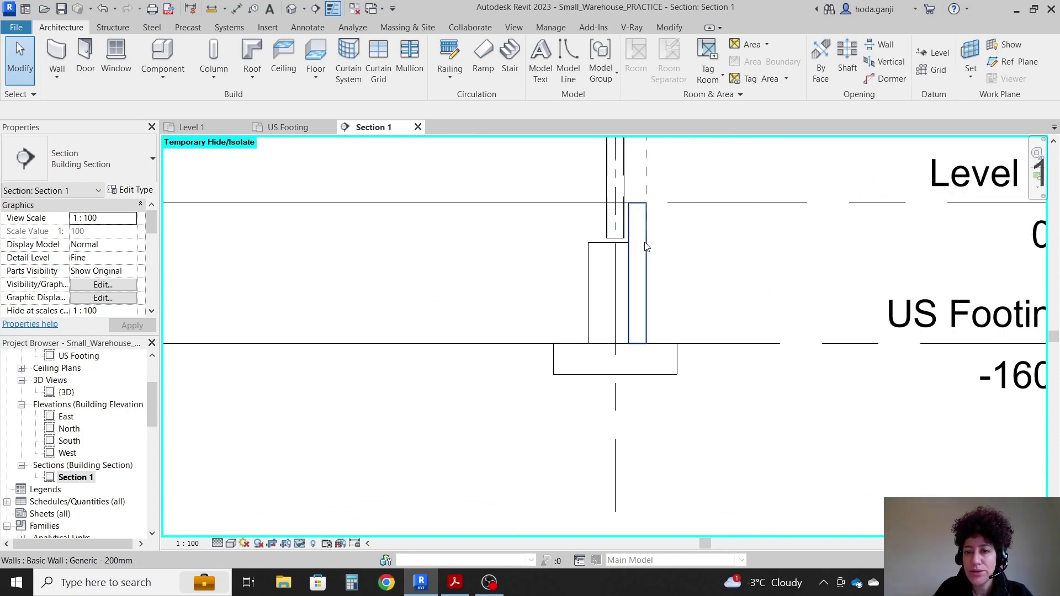
Step: In the 3D view, reset temporary hiding, then temporarily hide the topography surface and orbit around the foundations
click(291, 9)
scroll(559, 370, down, 3)
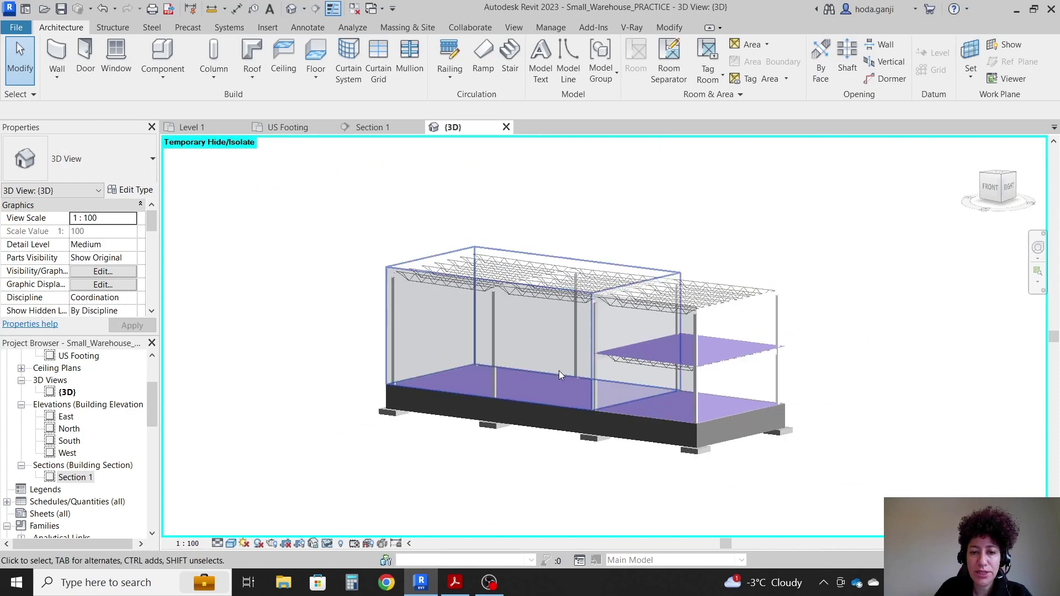
click(327, 543)
click(334, 528)
click(312, 379)
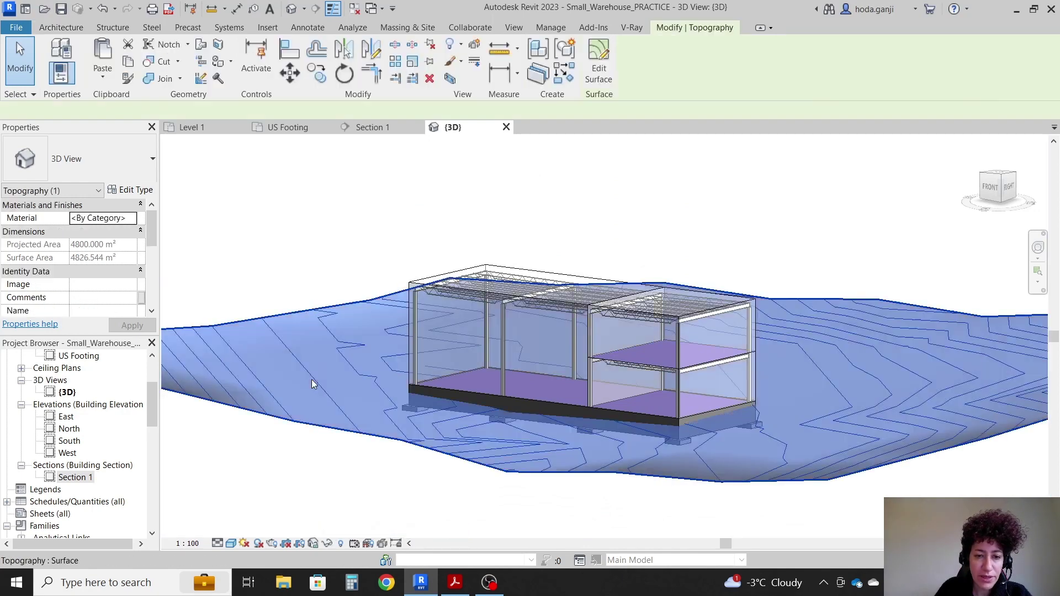
key(Escape)
click(402, 439)
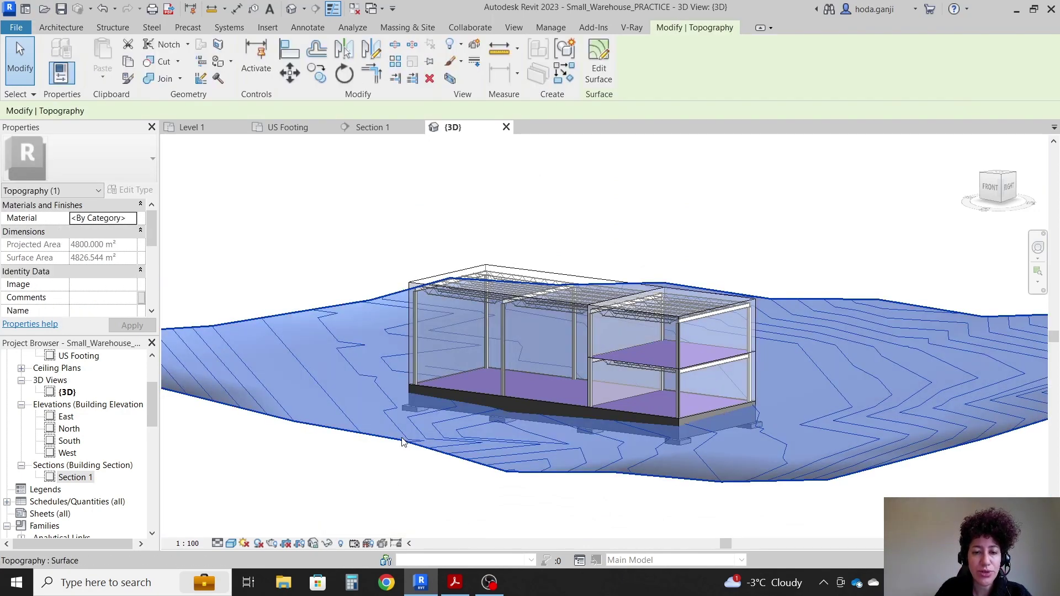
click(329, 544)
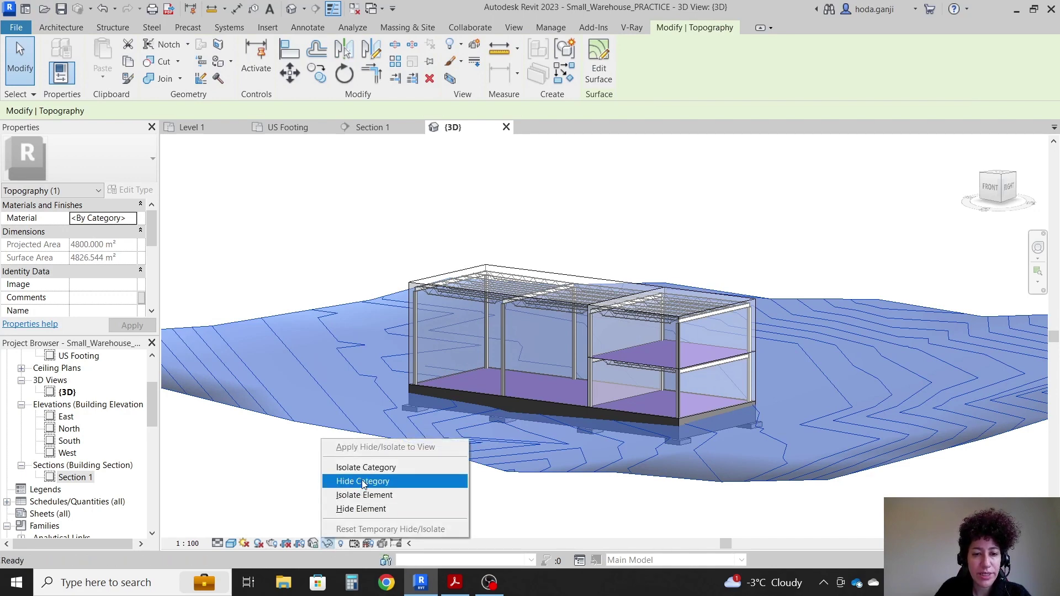
click(366, 509)
scroll(583, 474, up, 2)
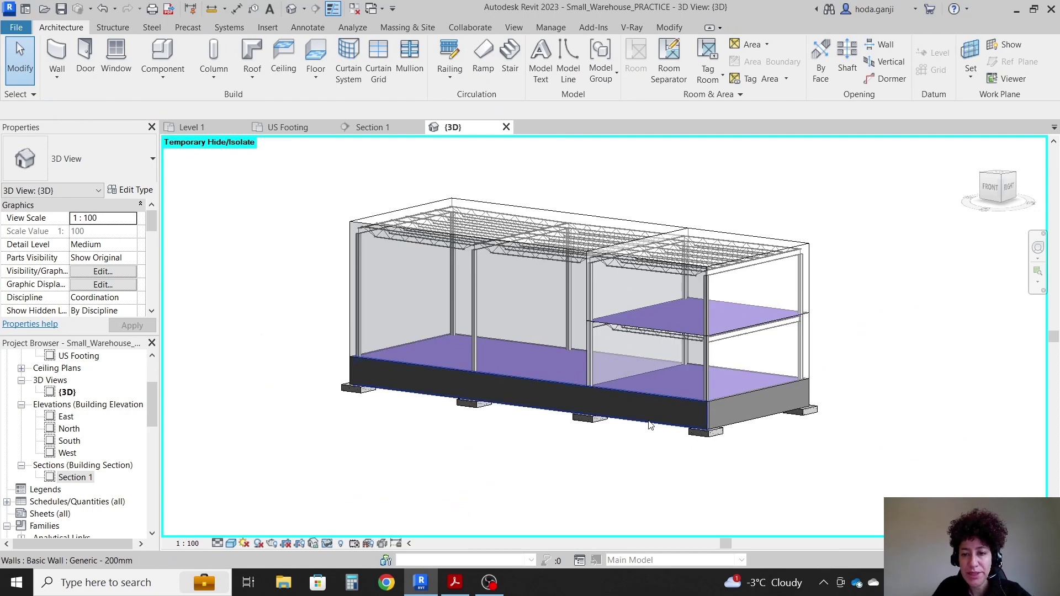
shift+middle_drag(624, 490, 561, 346)
shift+middle_drag(596, 474, 733, 372)
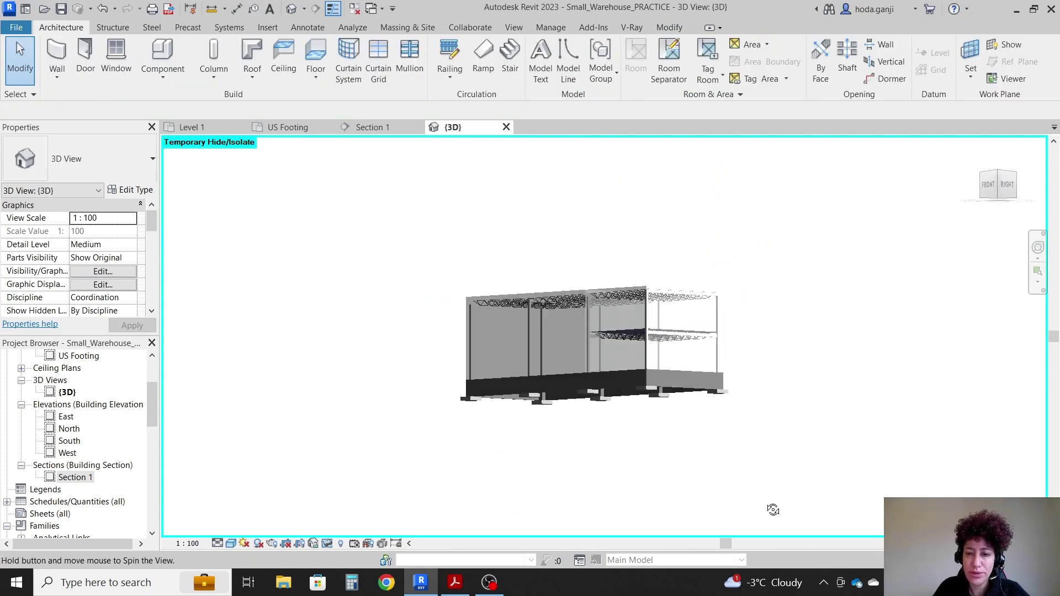
scroll(733, 371, up, 5)
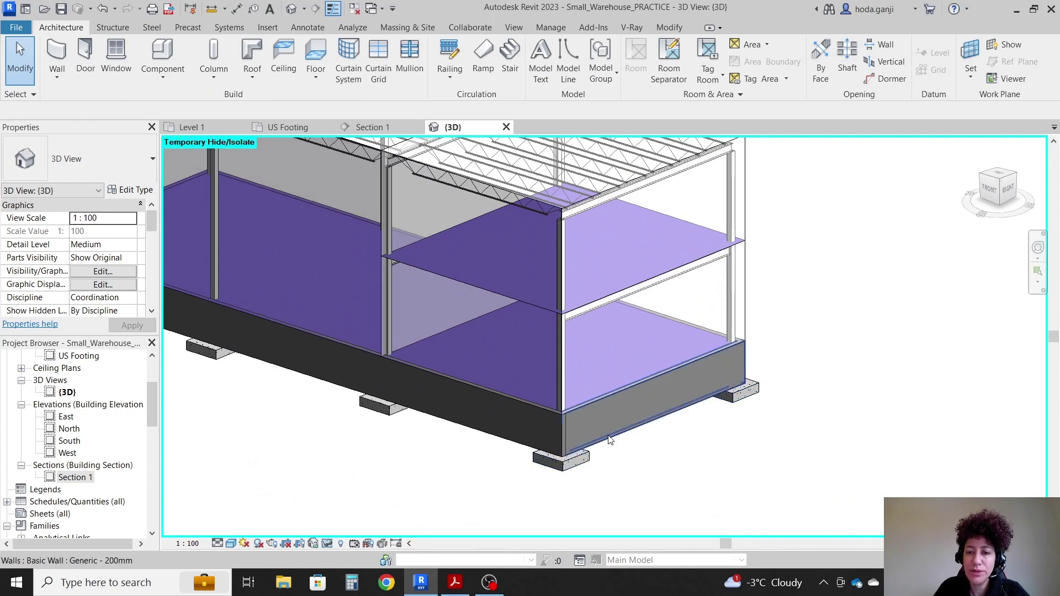
Step: Start the Structure tab's wall foundation tool, skip the save reminder, and open the foundation type list
scroll(806, 461, down, 1)
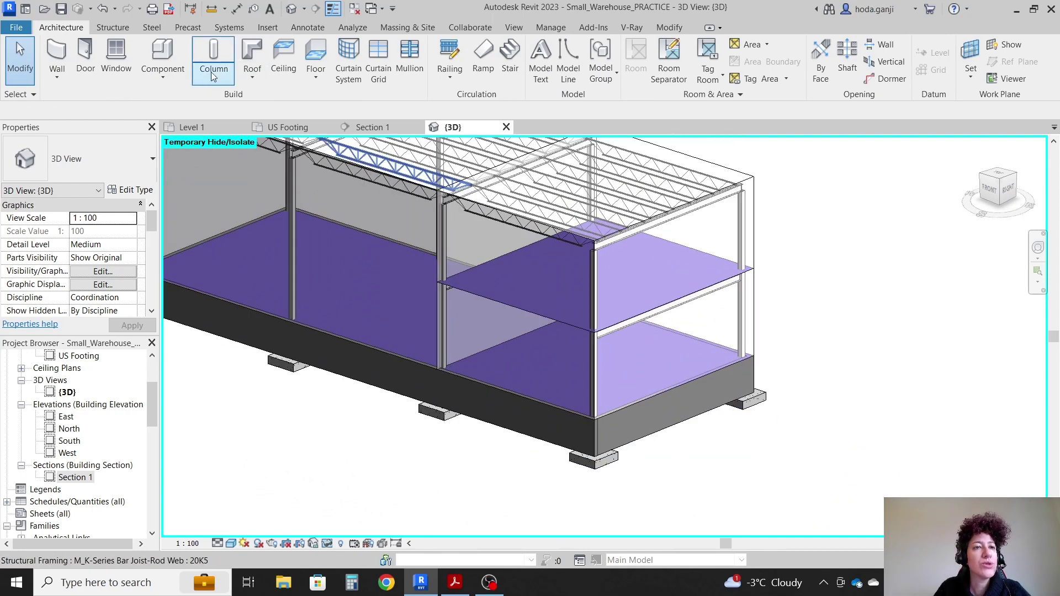
click(112, 27)
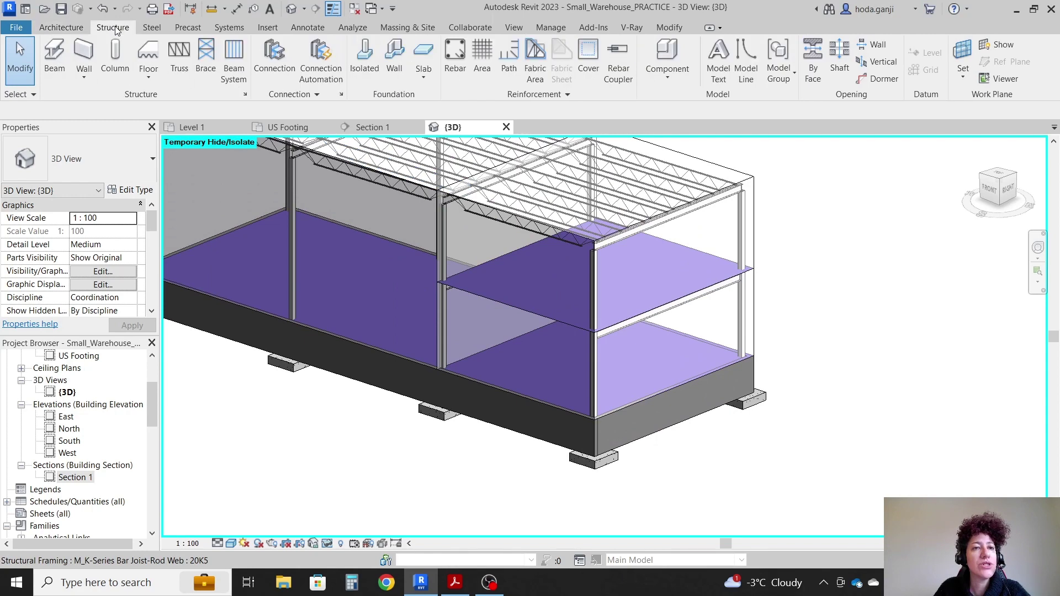
click(393, 66)
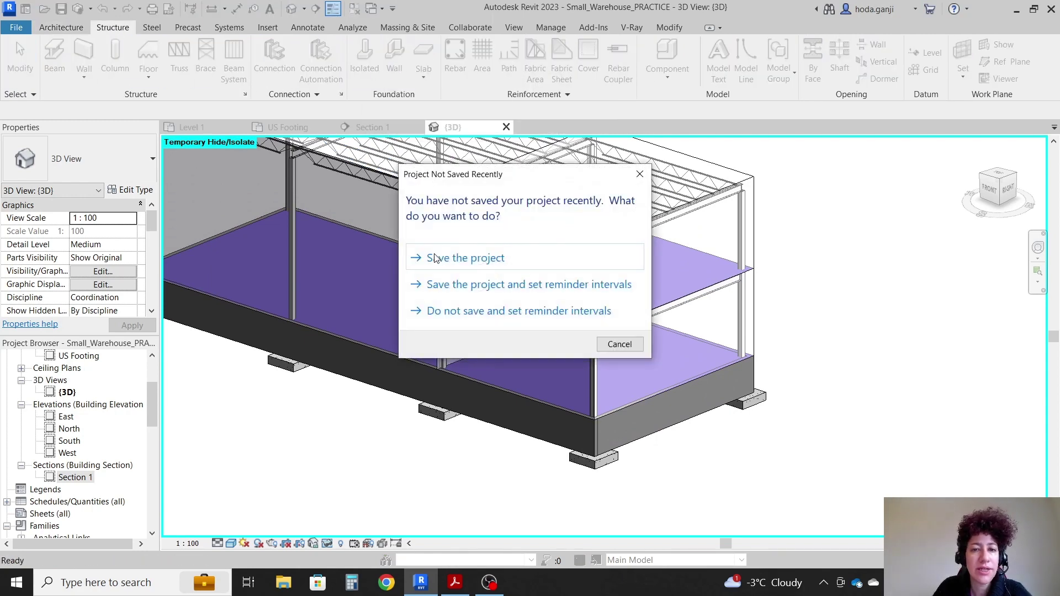
click(620, 345)
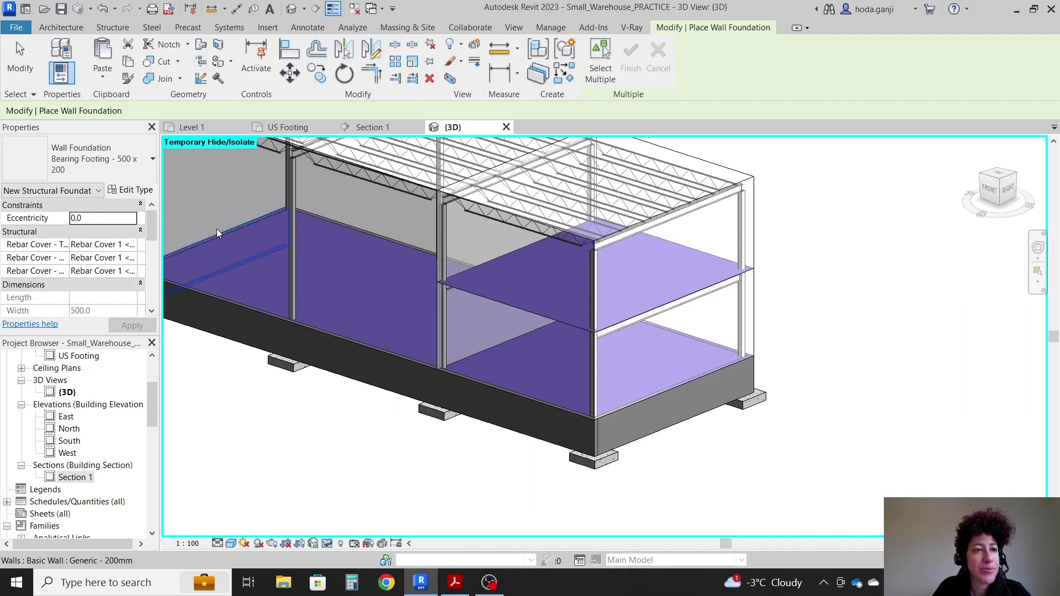
click(142, 164)
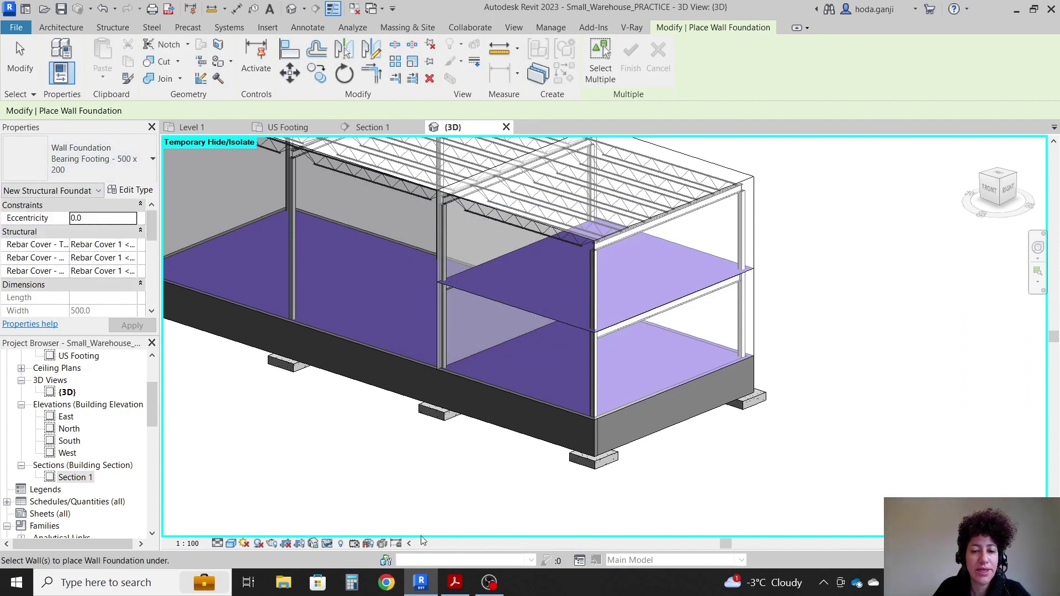
Step: Bring up Small_Warehouse.pdf and scroll between page 1's 3D footing view and page 2's Section 1
click(451, 577)
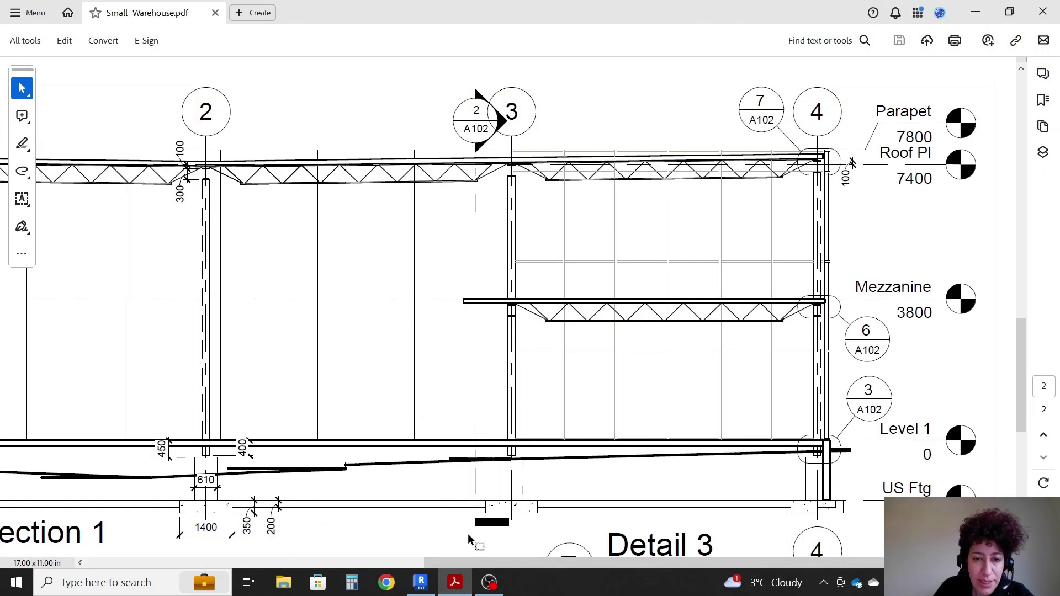
scroll(303, 517, left, 10)
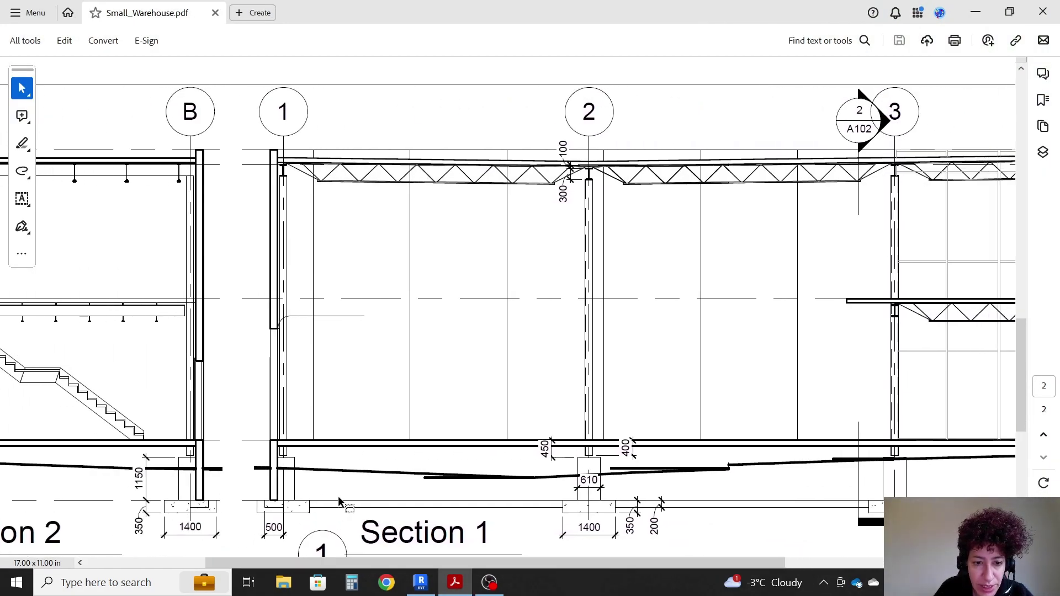
scroll(441, 455, down, 1)
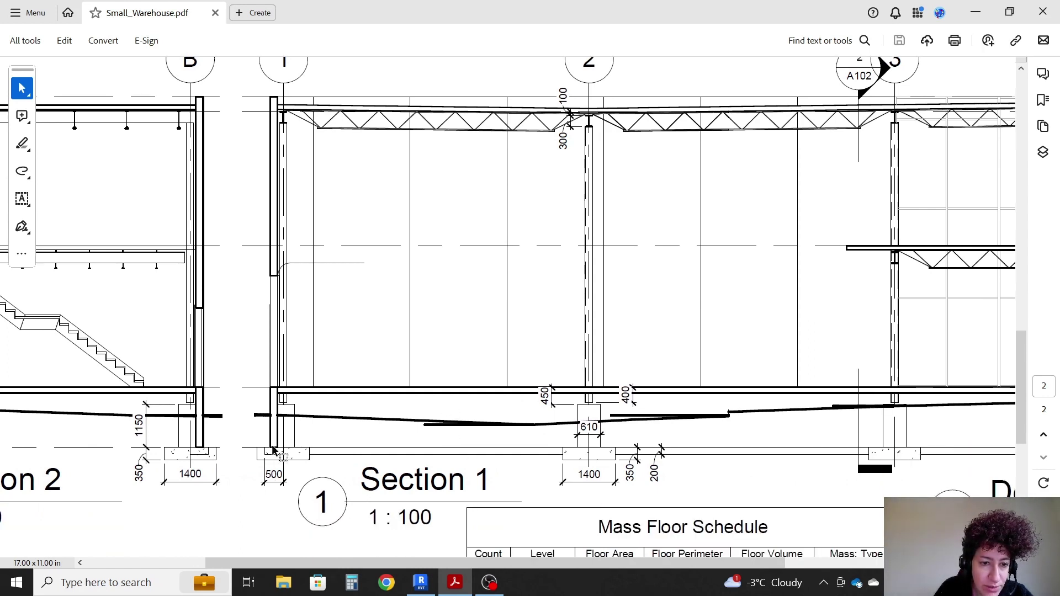
scroll(473, 403, up, 7)
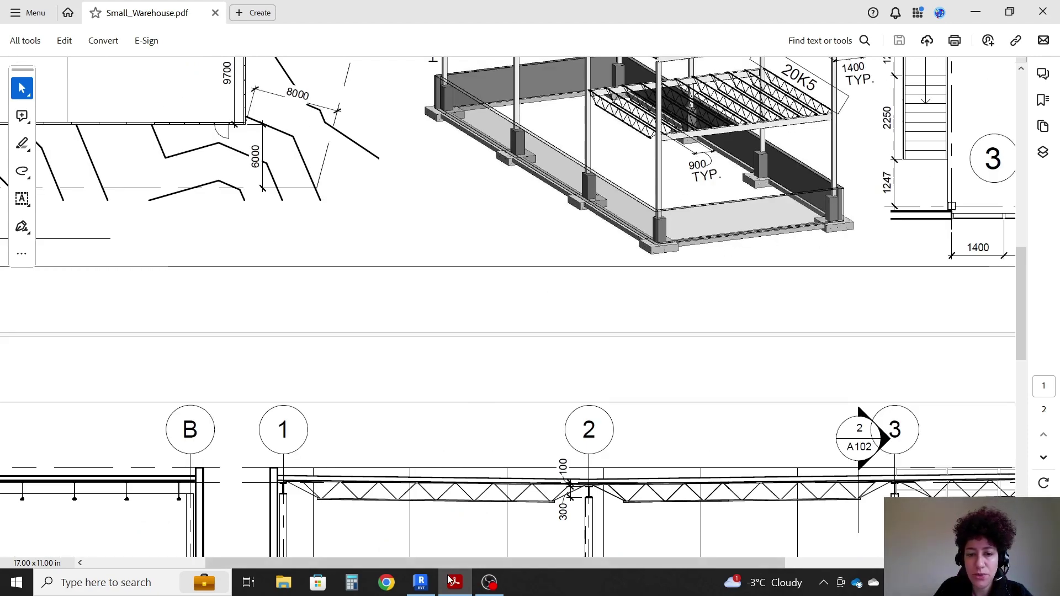
Step: Place the Bearing Footing - 500 x 200 wall foundation under the perimeter wall in 3D
key(alt+Tab)
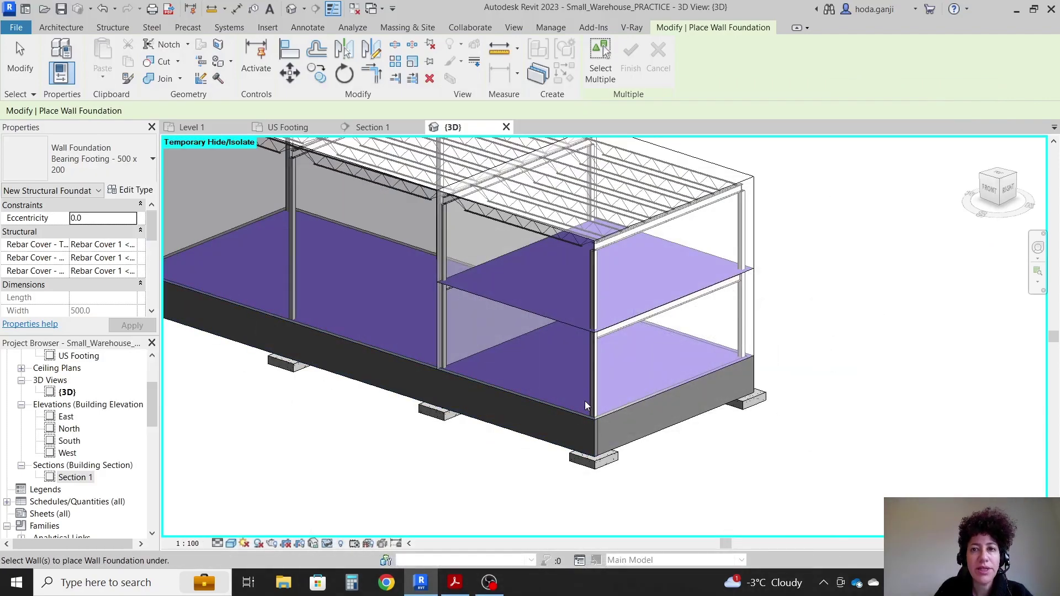
shift+middle_drag(586, 401, 532, 274)
scroll(696, 368, down, 3)
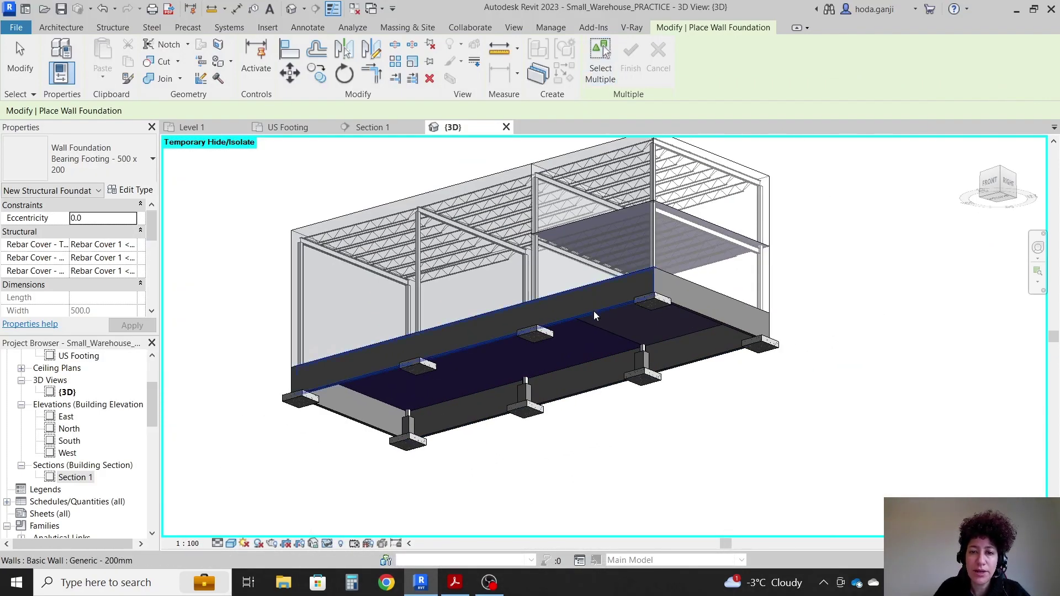
click(595, 314)
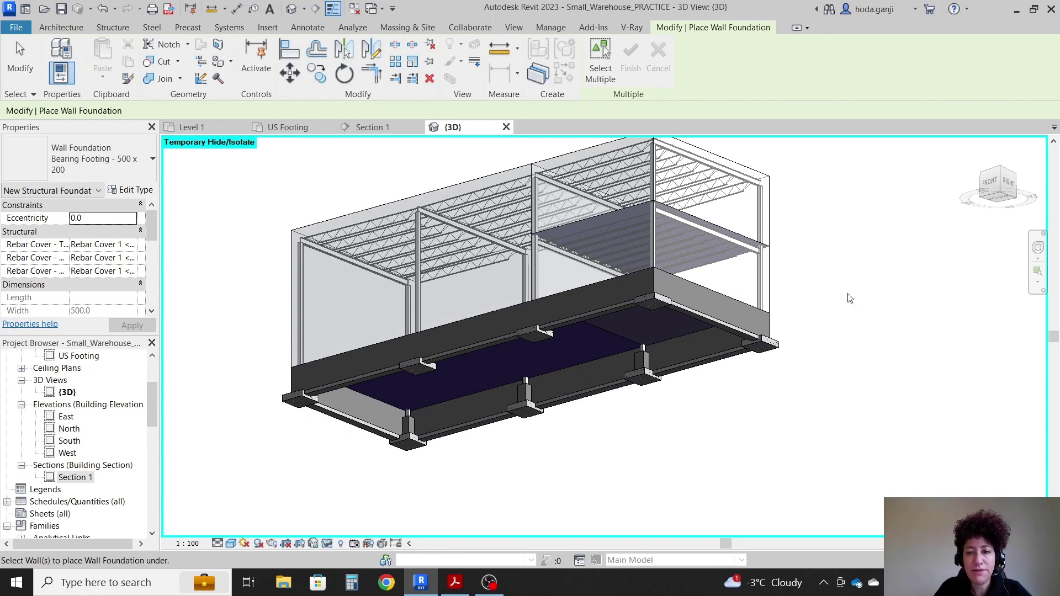
key(Escape)
Step: Open Section 1 and select the new 25100-long foundation strip to check it
click(373, 127)
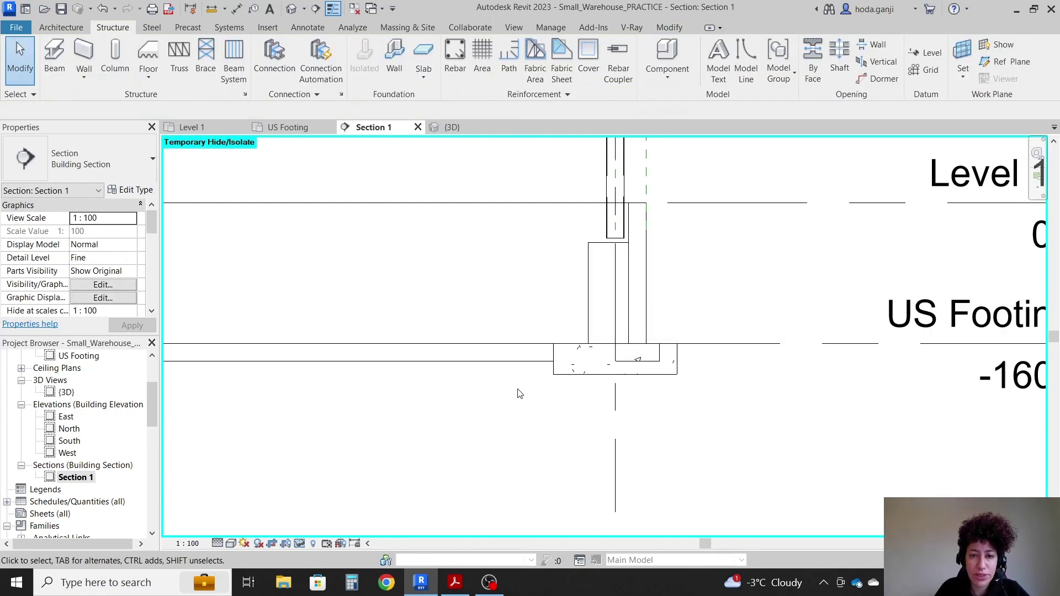
scroll(521, 399, down, 2)
click(493, 390)
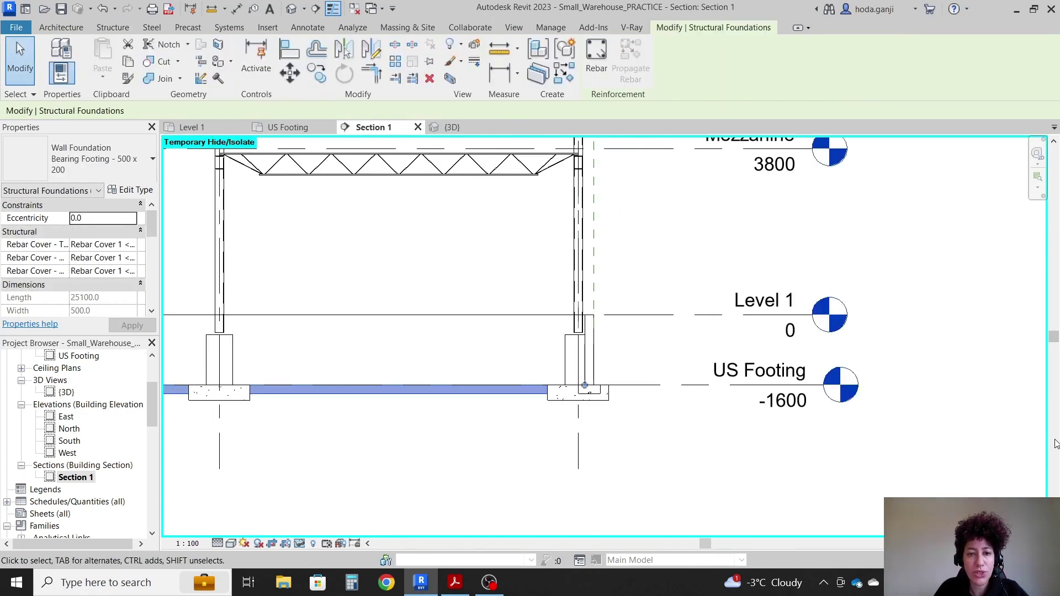
scroll(883, 437, down, 3)
scroll(237, 428, up, 4)
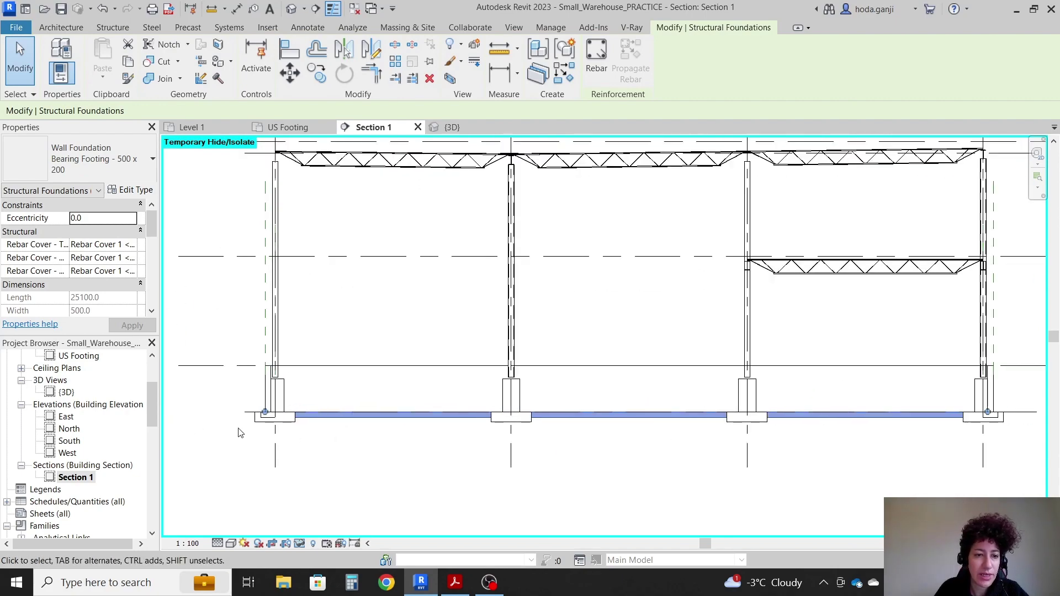
Step: Deselect the footing and highlight note 9 about the 150 slab in the PDF brief
click(270, 440)
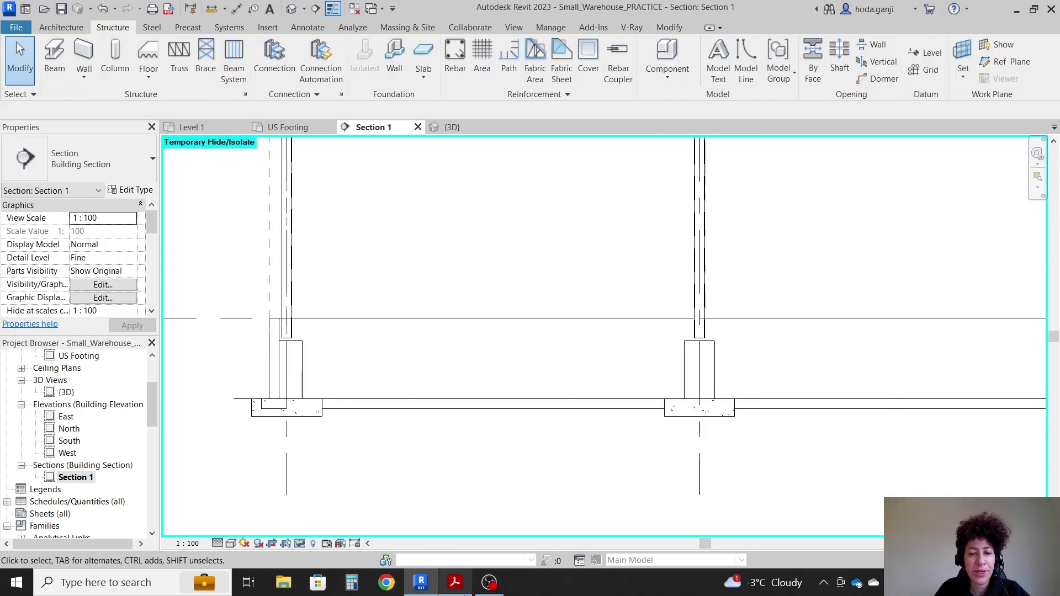
click(455, 583)
drag(38, 337, 304, 335)
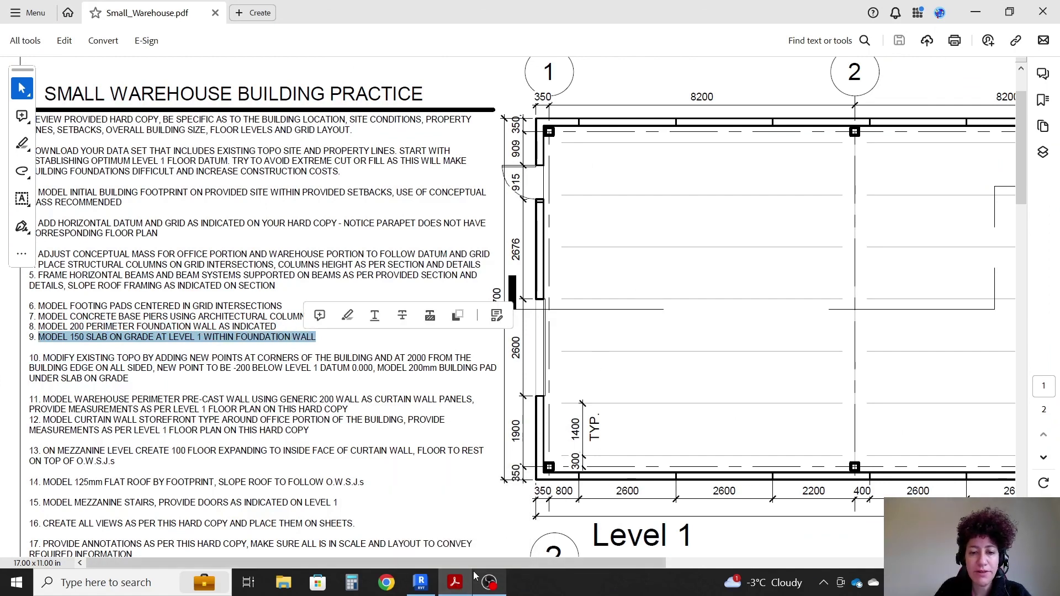
key(alt+Tab)
Step: Set the Level 1 floor plan's Underlay Range base level to US Footing
click(193, 128)
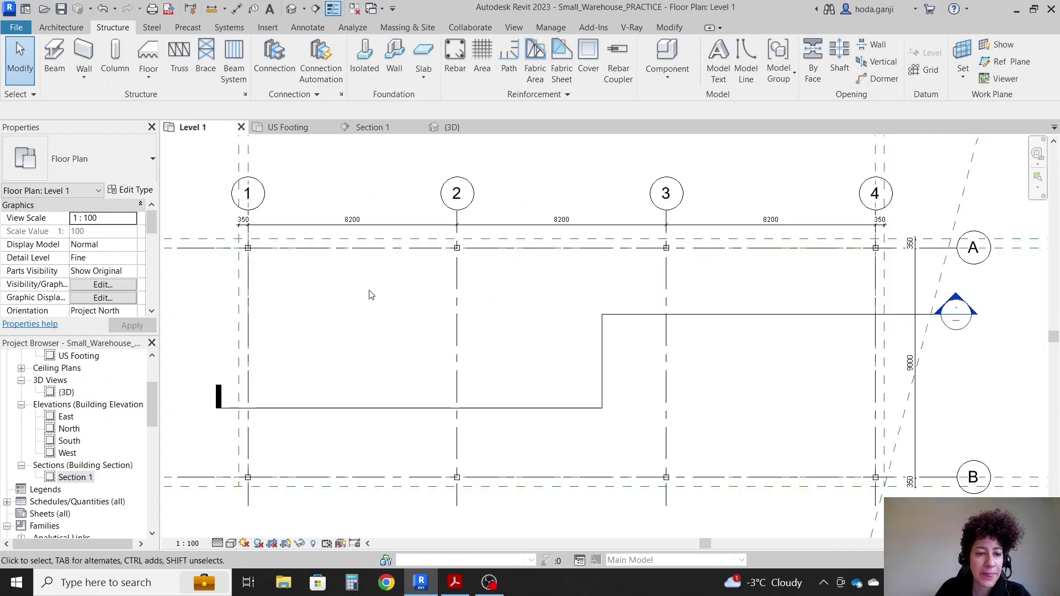
scroll(690, 292, down, 2)
scroll(370, 306, up, 2)
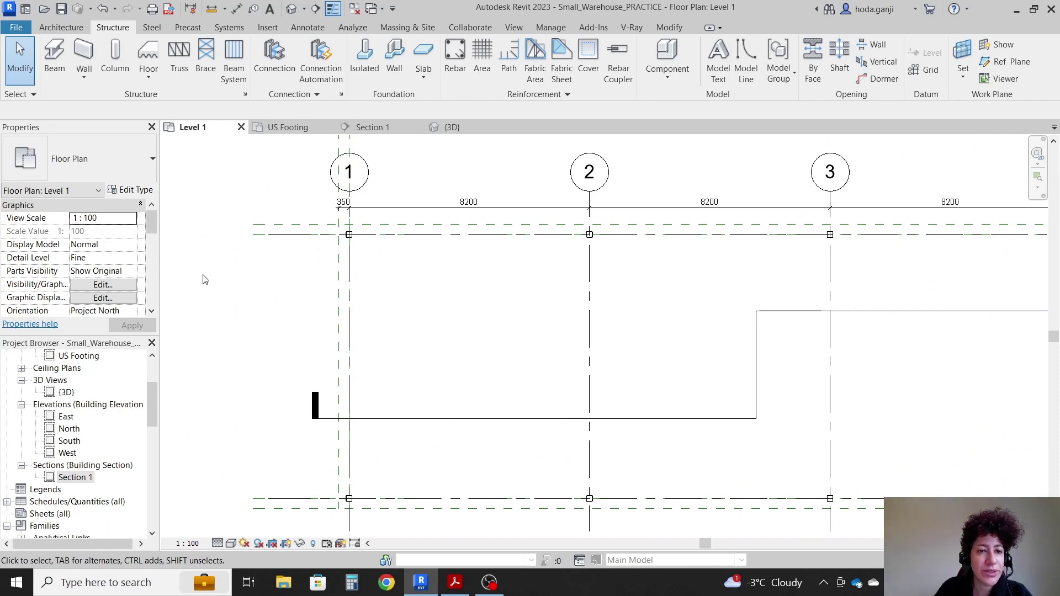
scroll(116, 263, down, 2)
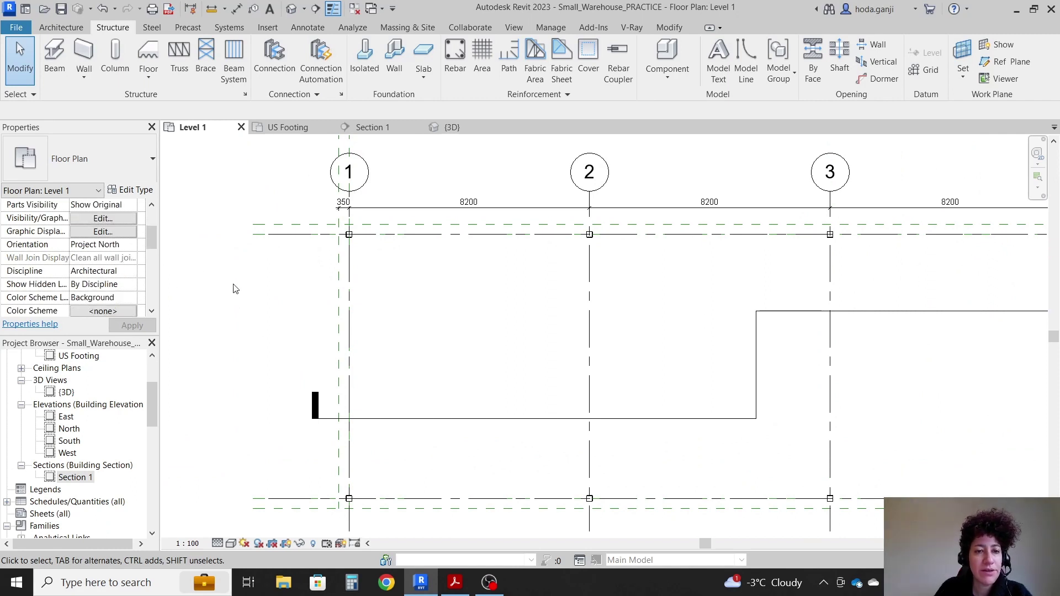
scroll(114, 257, up, 2)
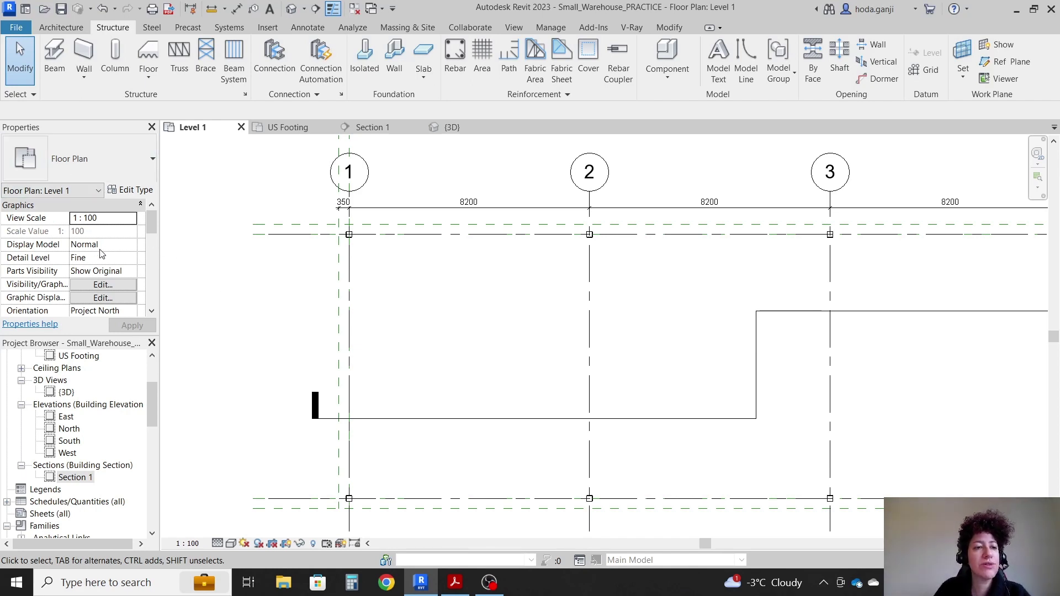
scroll(101, 254, down, 3)
scroll(100, 252, down, 3)
scroll(105, 264, up, 1)
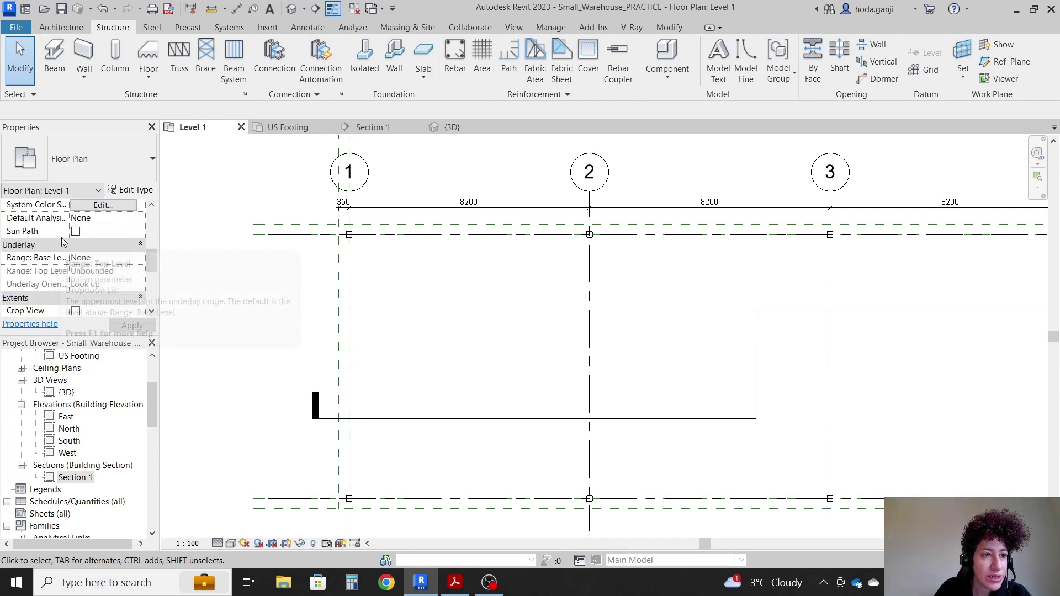
click(136, 259)
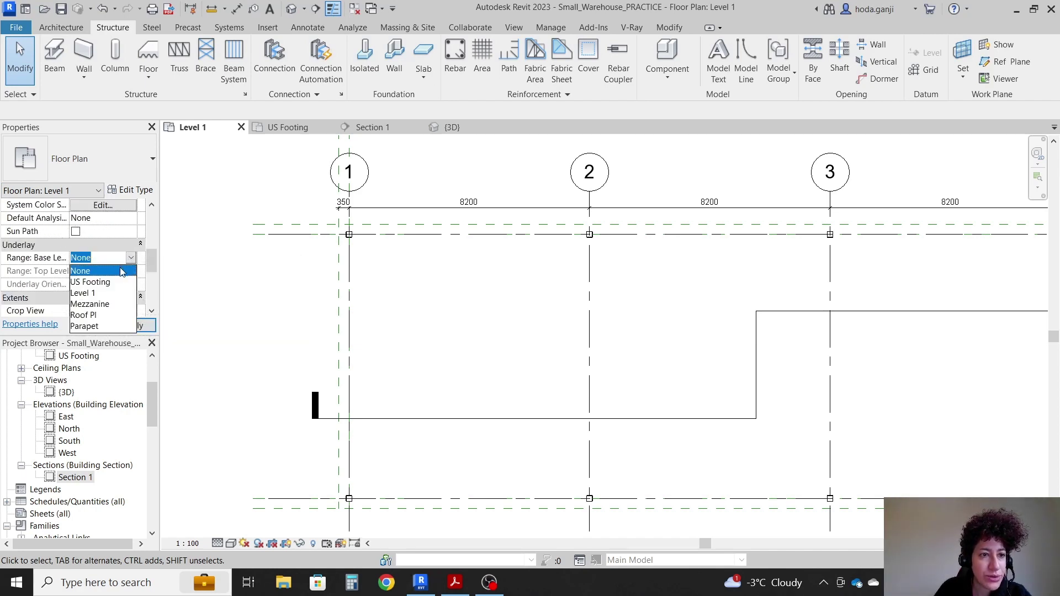
click(87, 282)
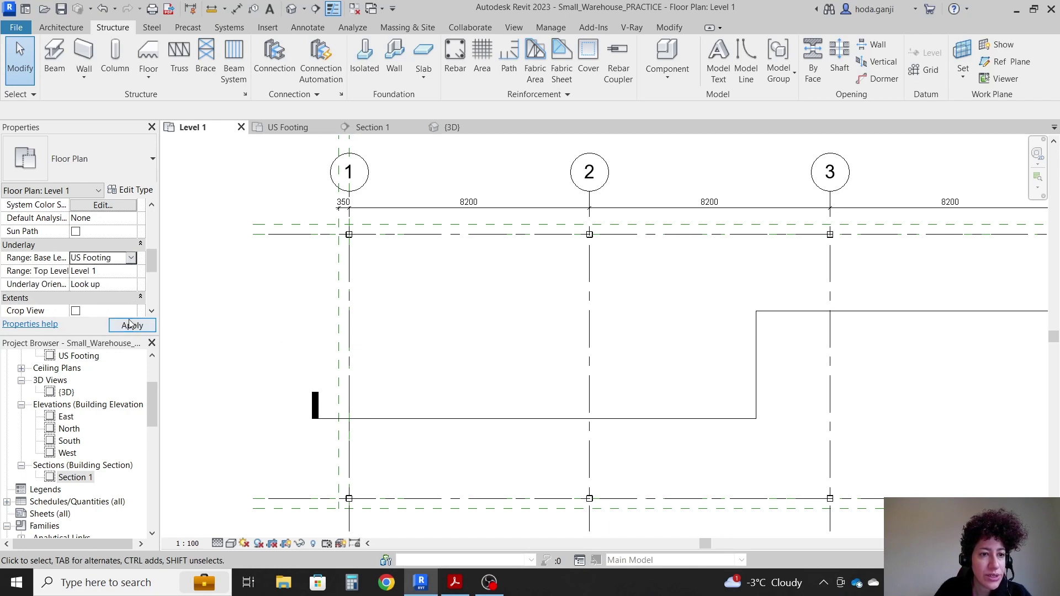
scroll(335, 229, up, 4)
scroll(301, 243, up, 2)
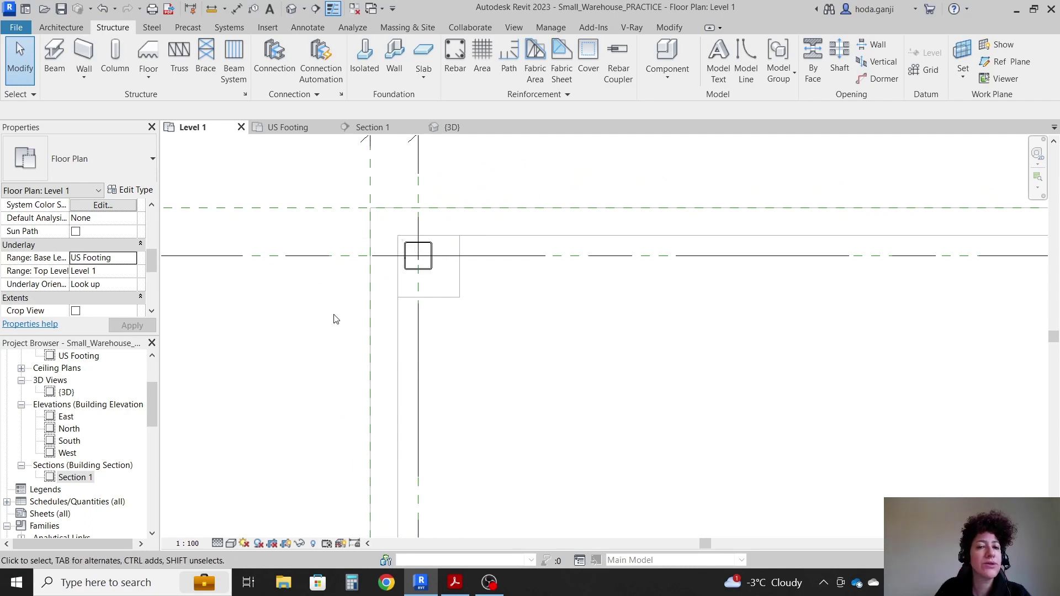
Step: Start a new Architecture floor of type Generic 150mm, checking the slab note in the PDF
click(60, 27)
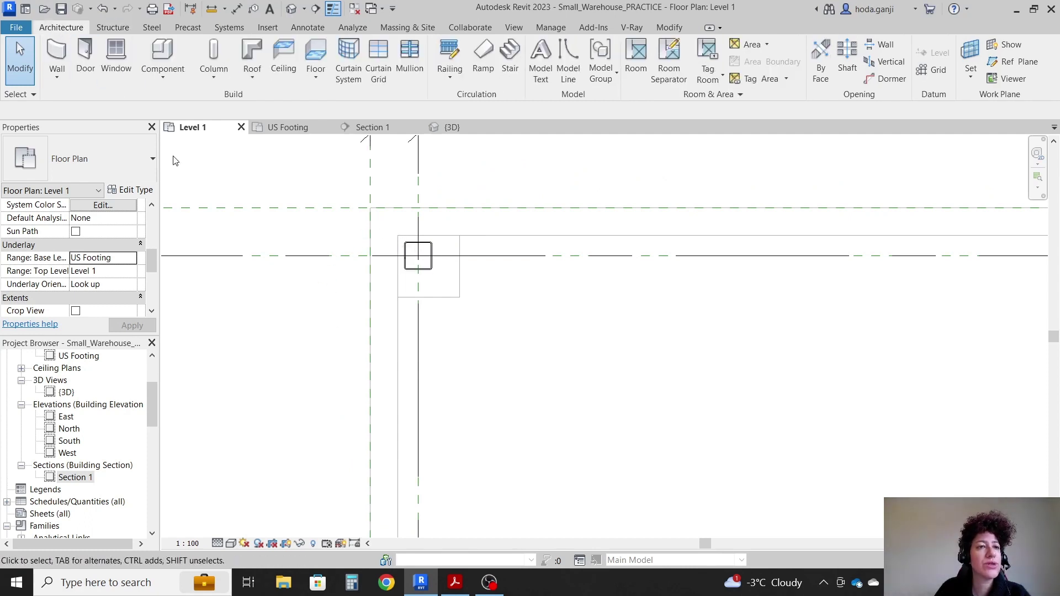
click(316, 60)
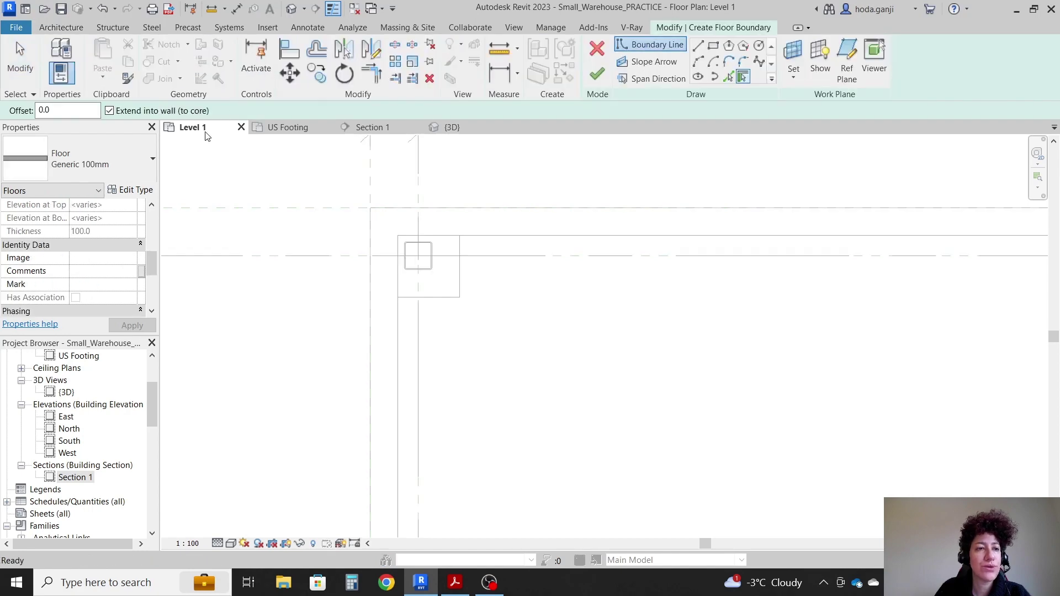
click(132, 151)
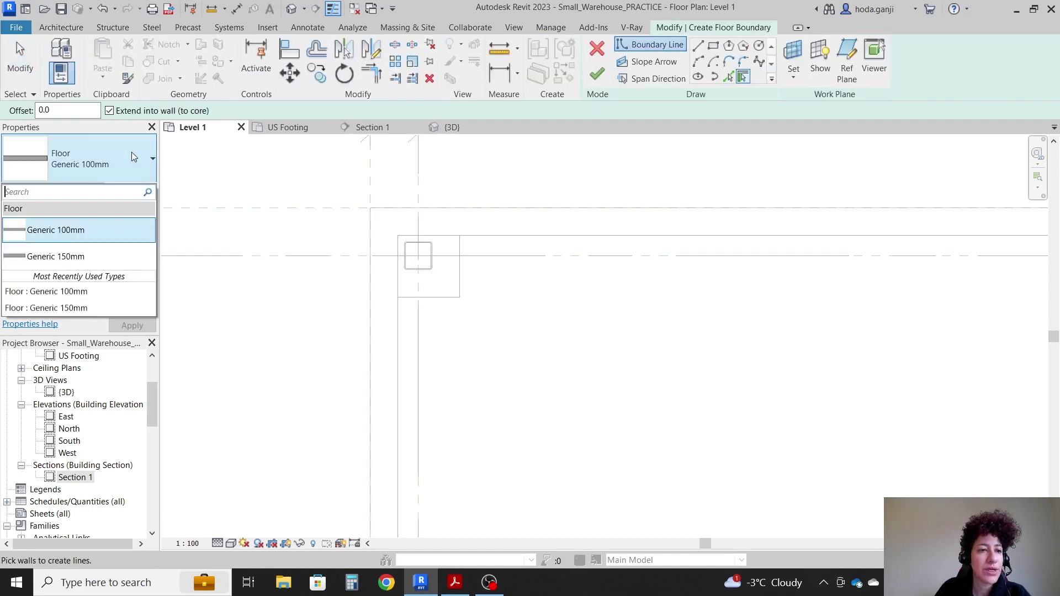
click(128, 254)
click(456, 583)
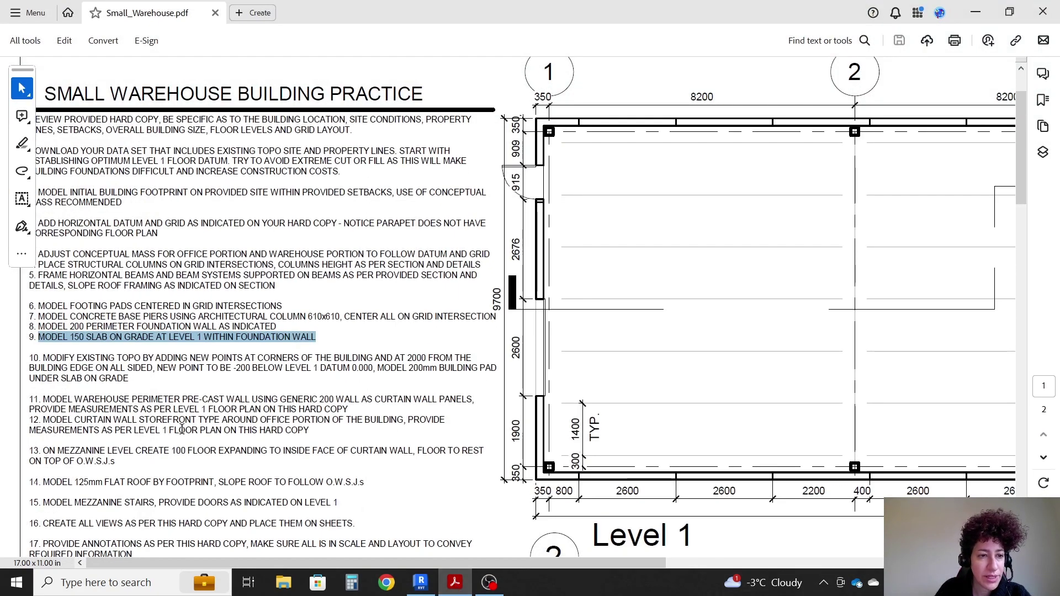
click(421, 582)
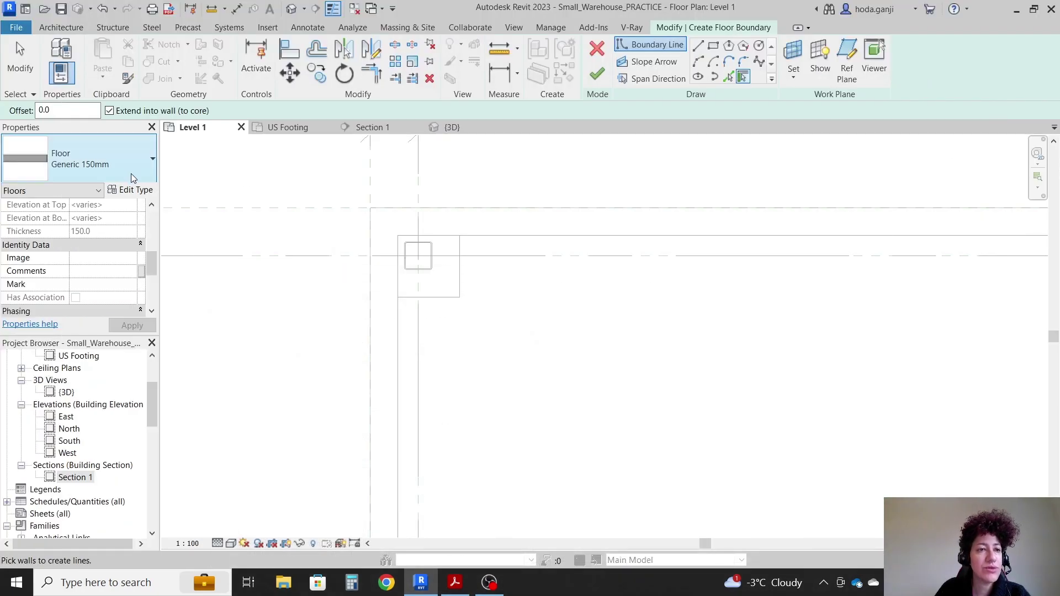
Step: Sketch the floor as a rectangle between opposite wall corners, finish it, and leave walls unattached
click(710, 48)
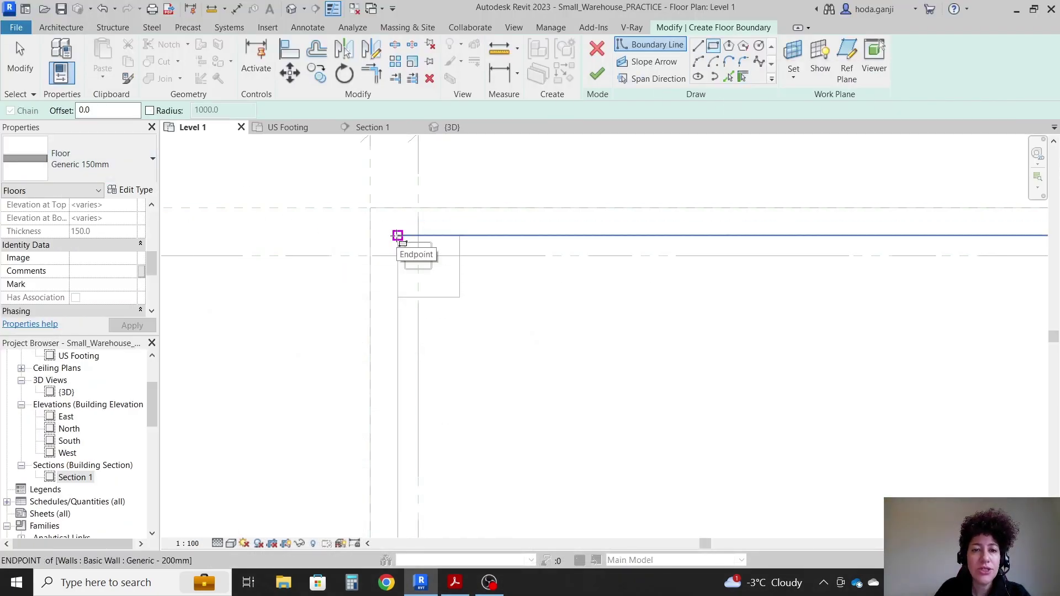
click(398, 235)
scroll(409, 229, down, 4)
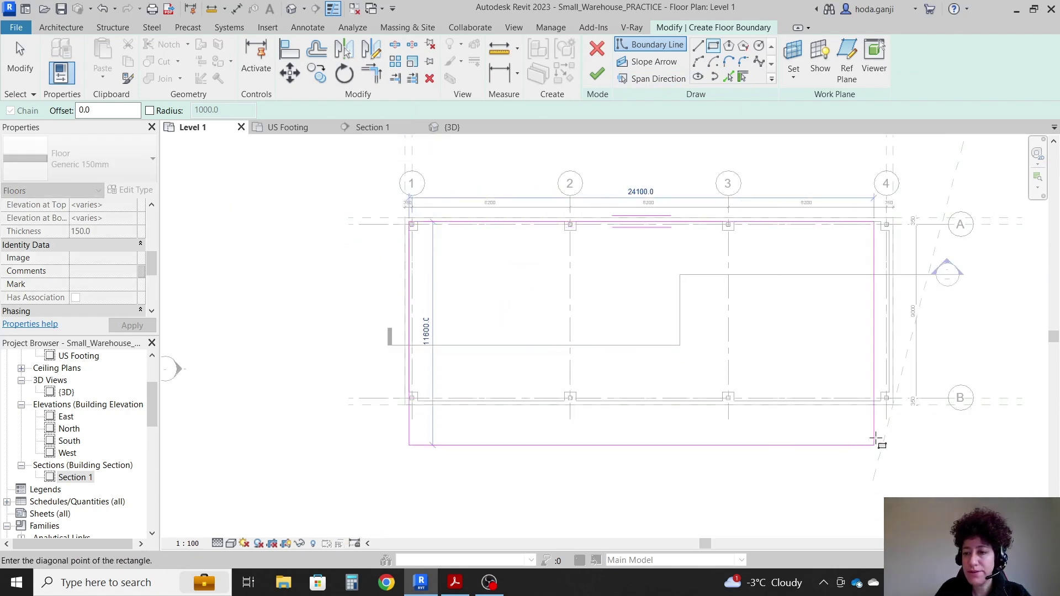
scroll(927, 411, up, 5)
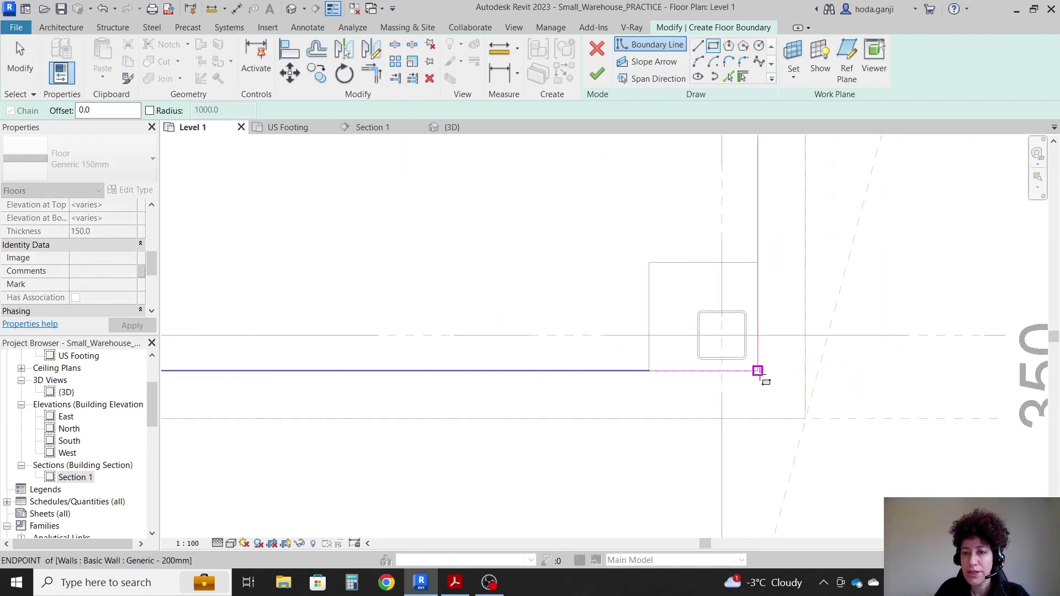
click(758, 371)
click(597, 73)
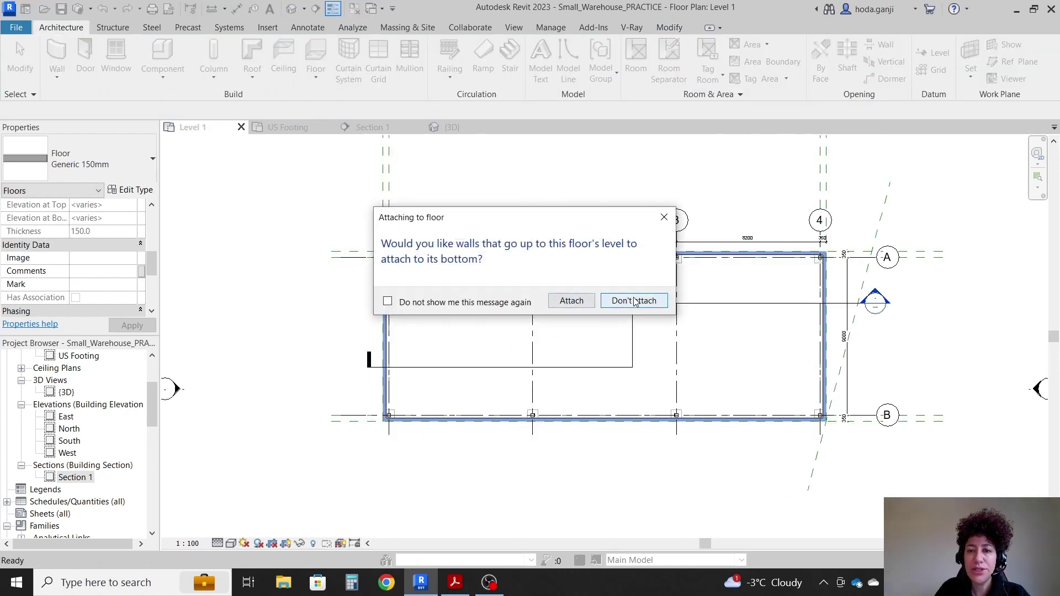
click(633, 301)
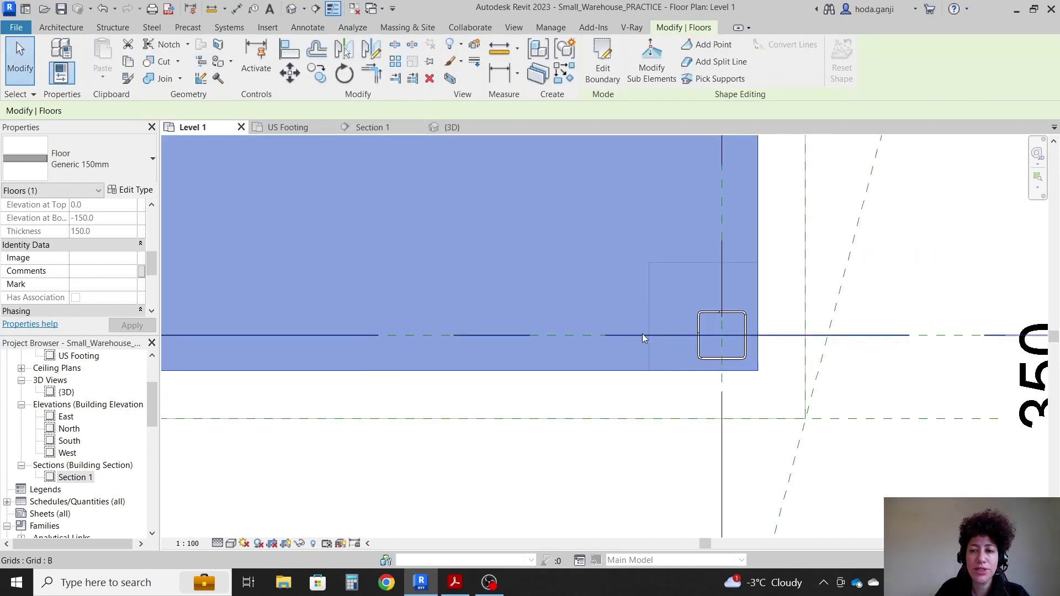
click(386, 126)
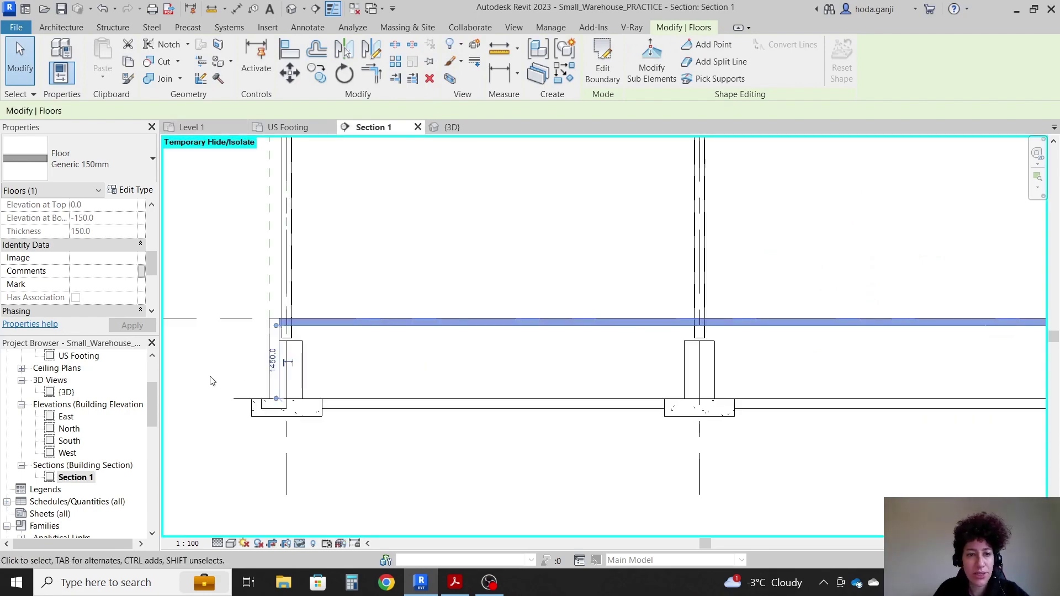
scroll(221, 367, up, 5)
key(Escape)
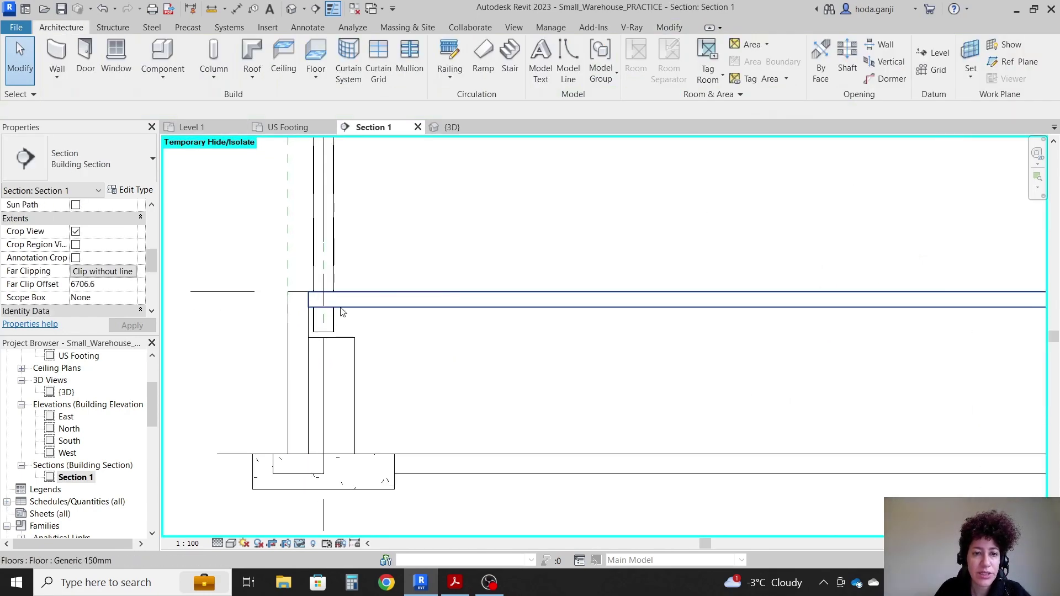
click(342, 312)
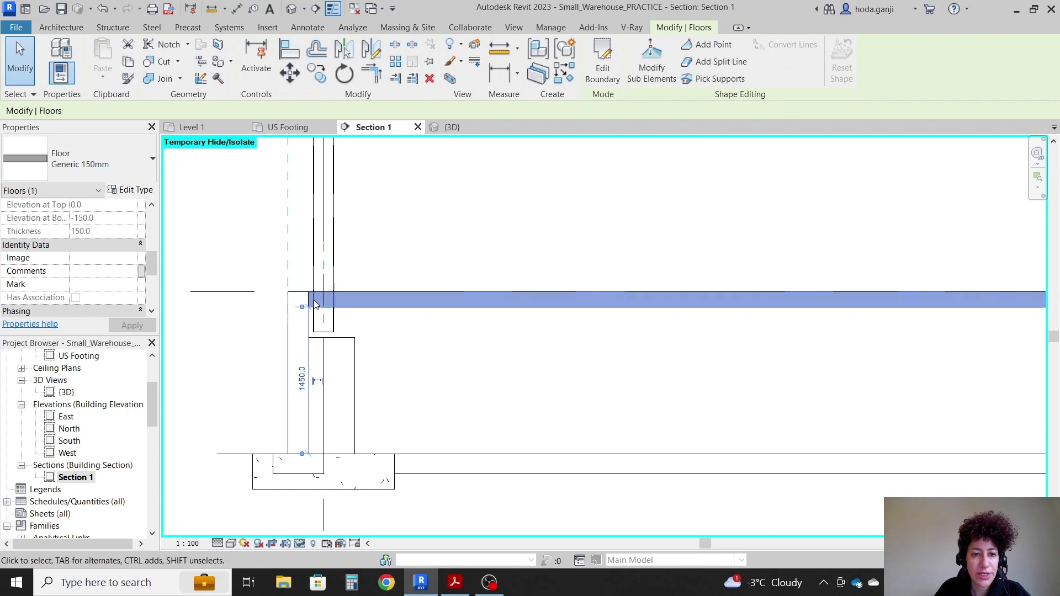
scroll(292, 325, up, 5)
key(Escape)
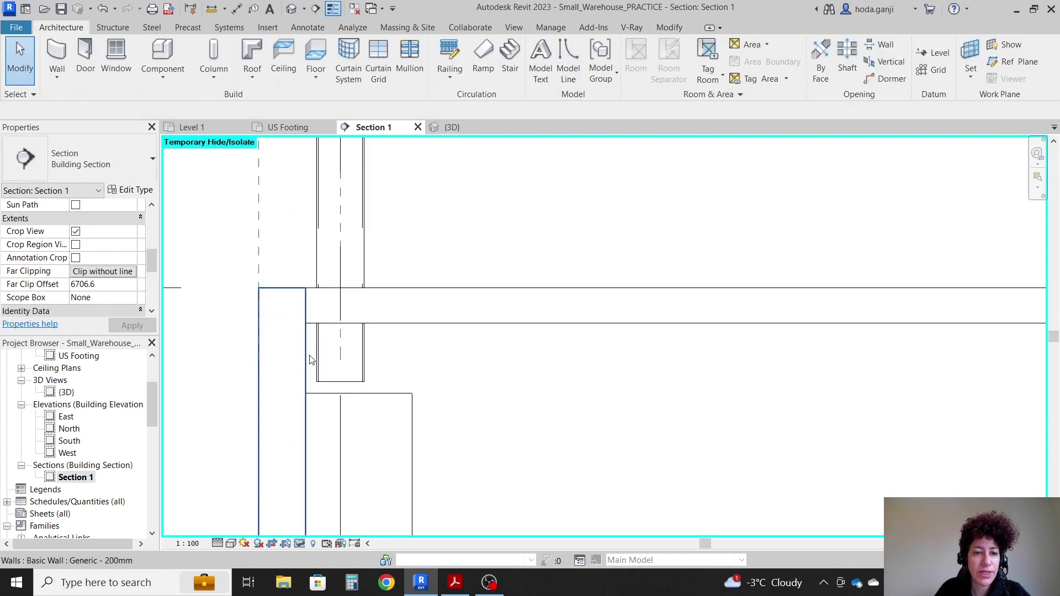
scroll(227, 363, down, 10)
scroll(348, 388, down, 2)
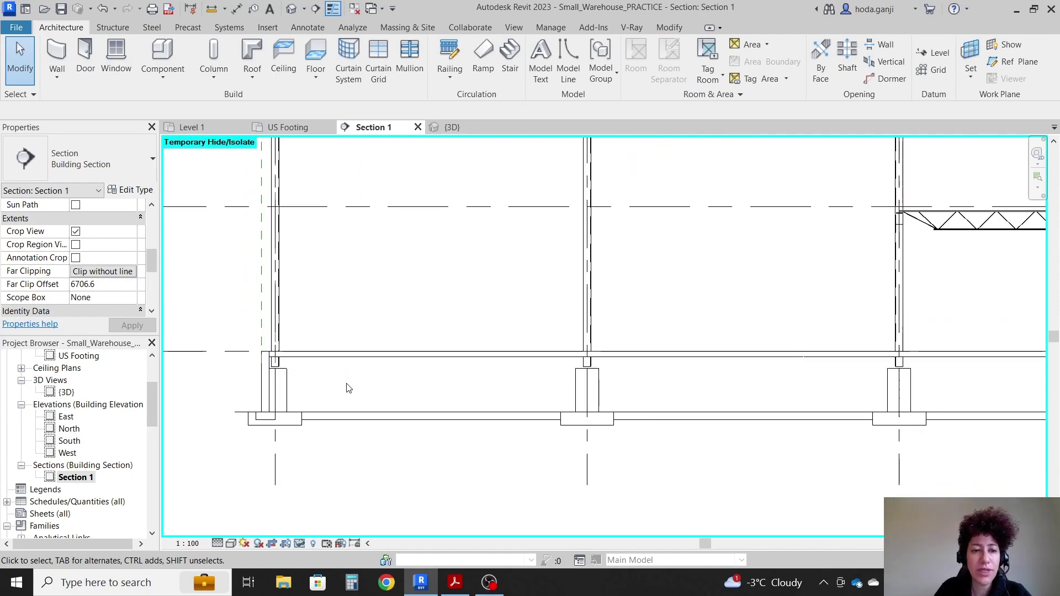
click(455, 583)
scroll(64, 265, down, 3)
scroll(63, 265, up, 2)
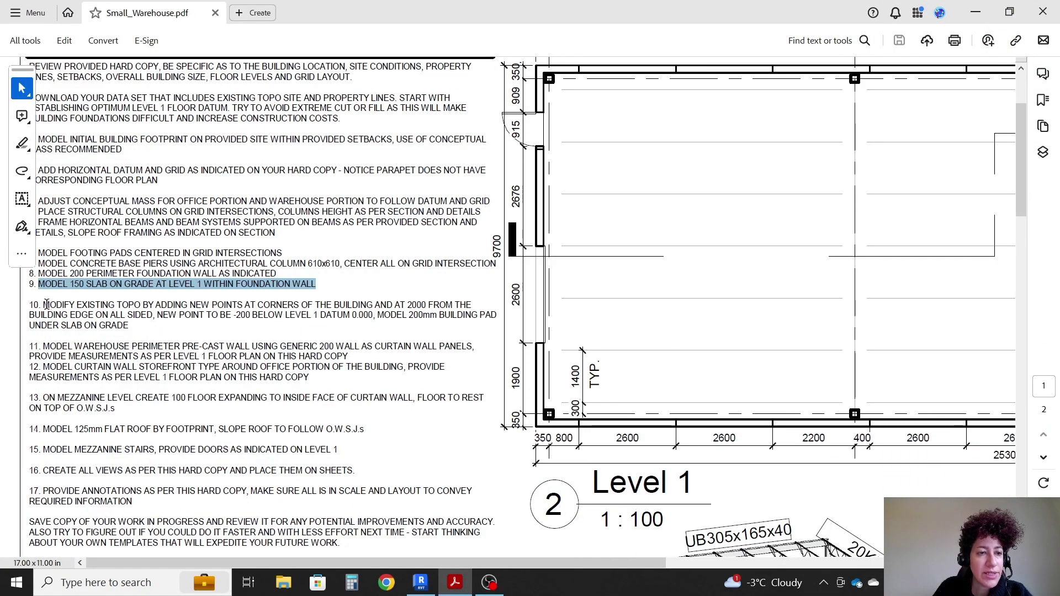
mouse_move(43, 305)
mouse_down()
mouse_move(413, 306)
mouse_move(357, 317)
mouse_move(445, 300)
mouse_move(426, 304)
mouse_up()
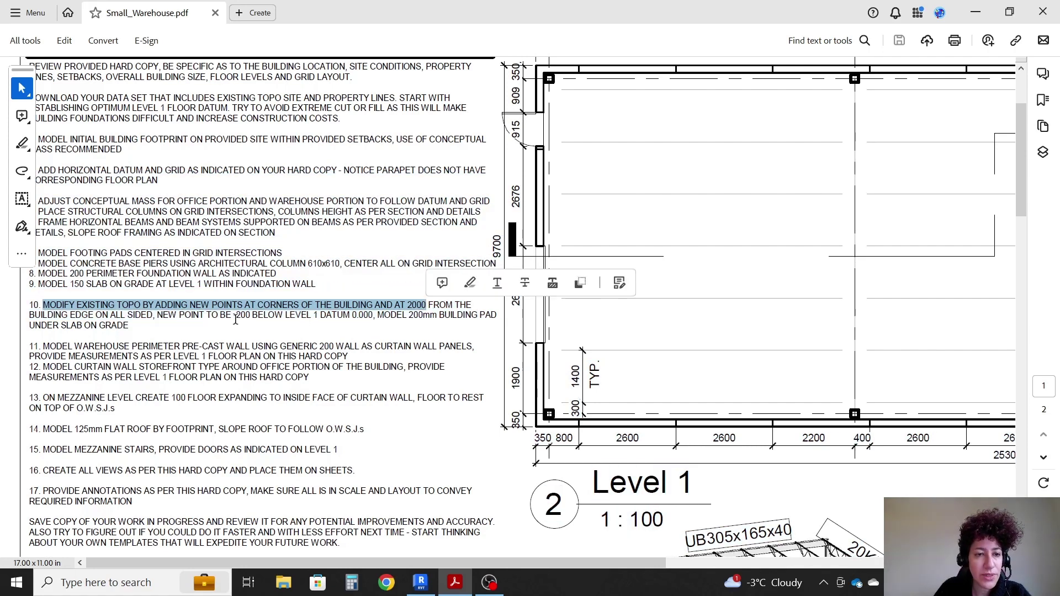
drag(233, 316, 312, 316)
Step: Open the Site floor plan from the Project Browser and close all inactive views
click(421, 582)
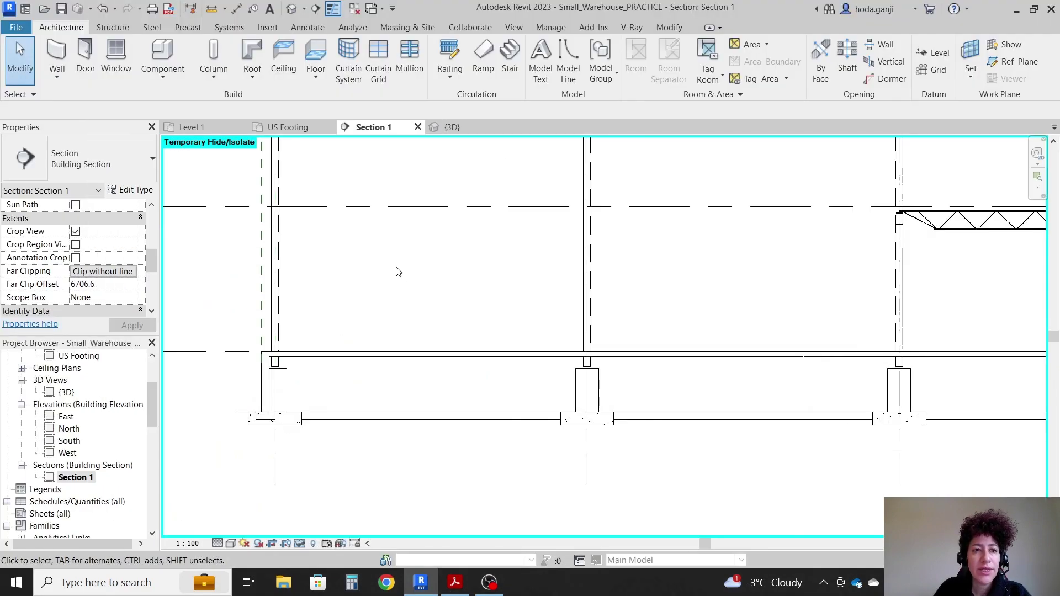
scroll(86, 439, up, 3)
click(70, 430)
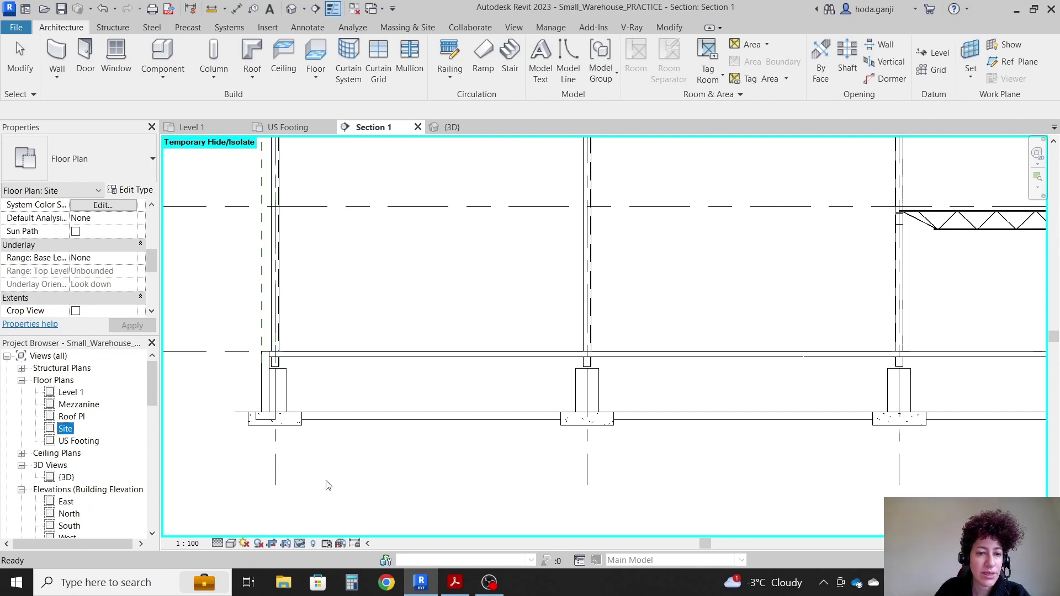
double_click(68, 430)
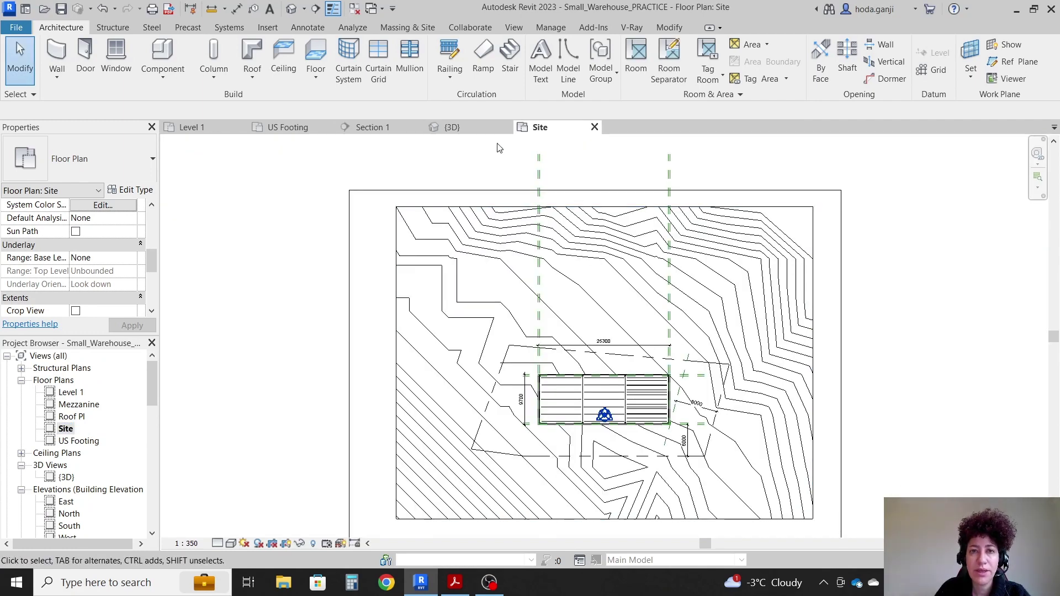
click(354, 9)
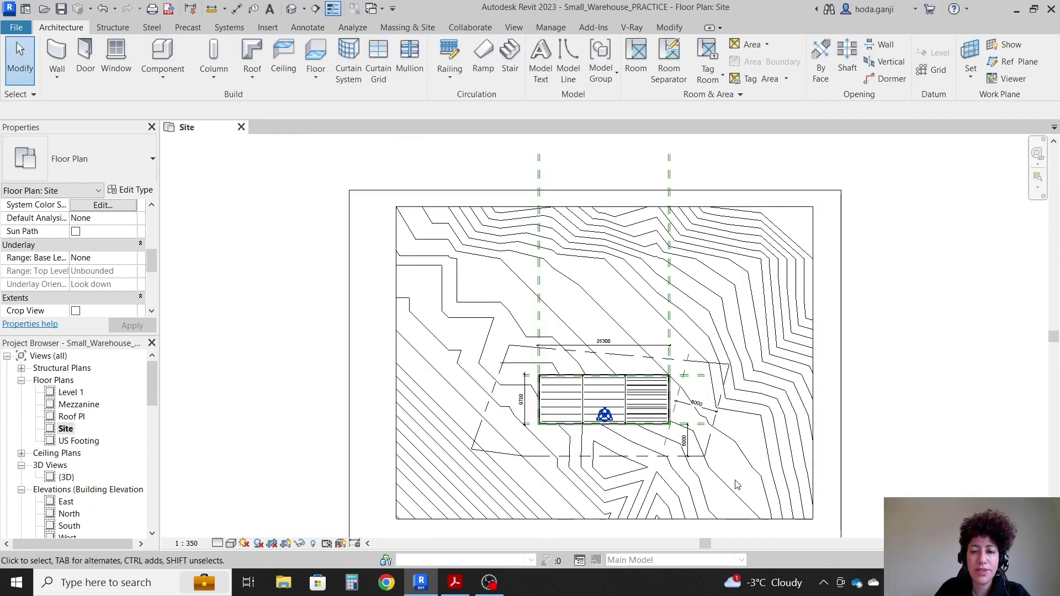
scroll(646, 442, up, 5)
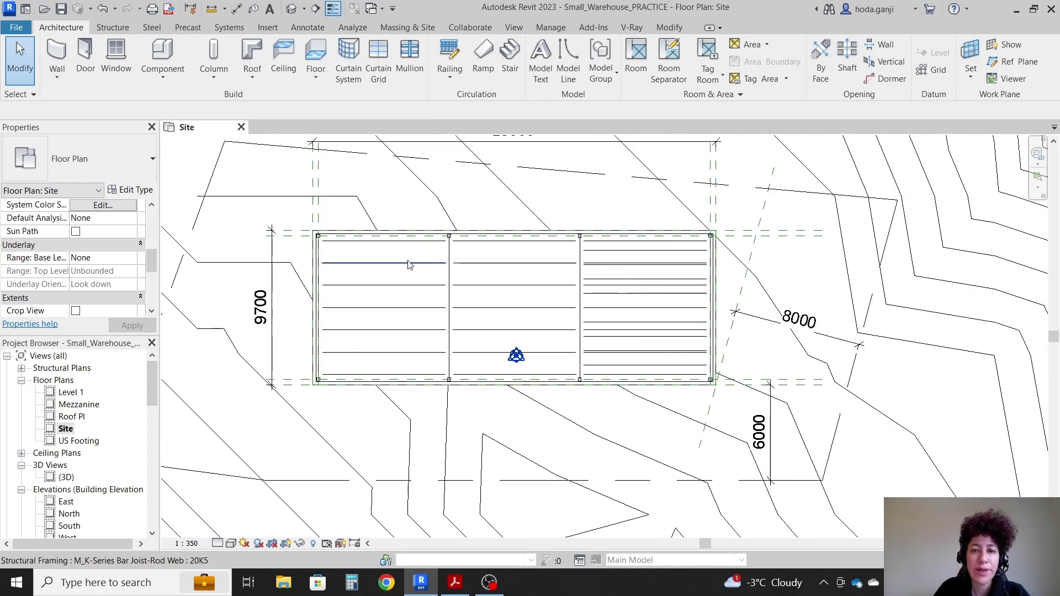
scroll(456, 221, up, 1)
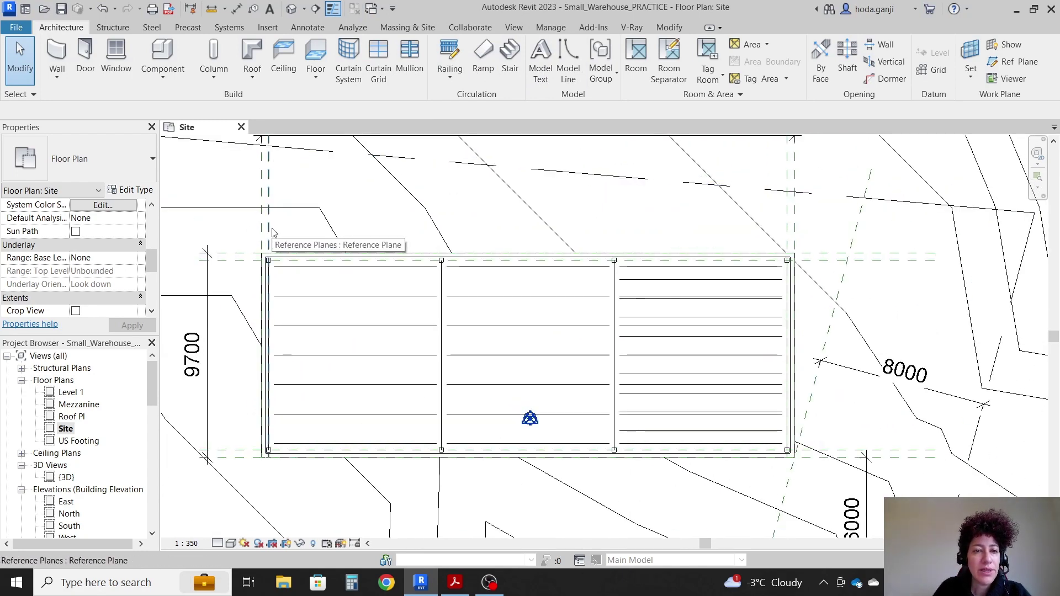
scroll(281, 229, down, 1)
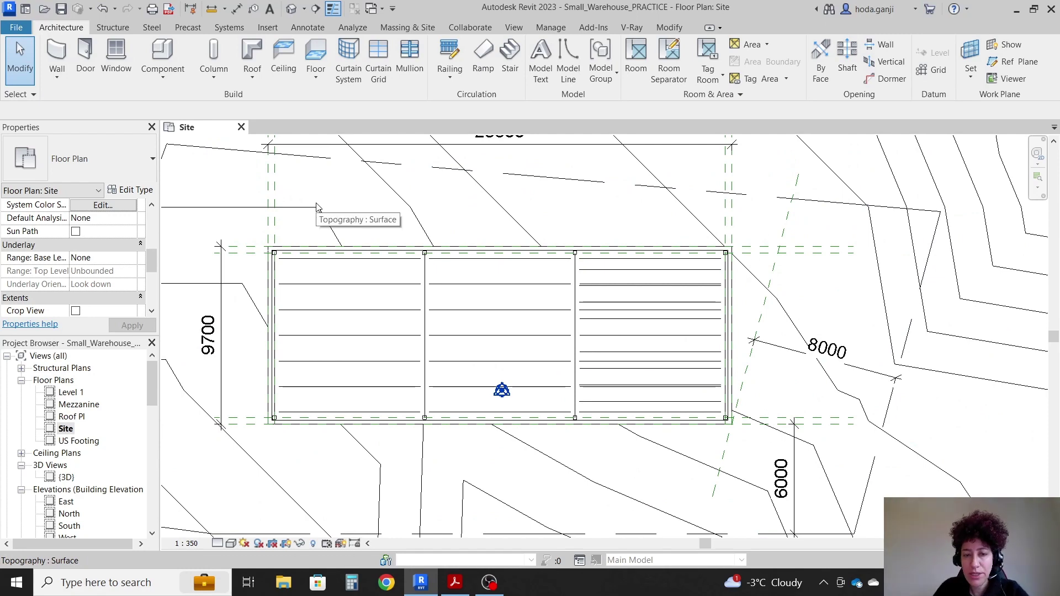
scroll(276, 226, up, 2)
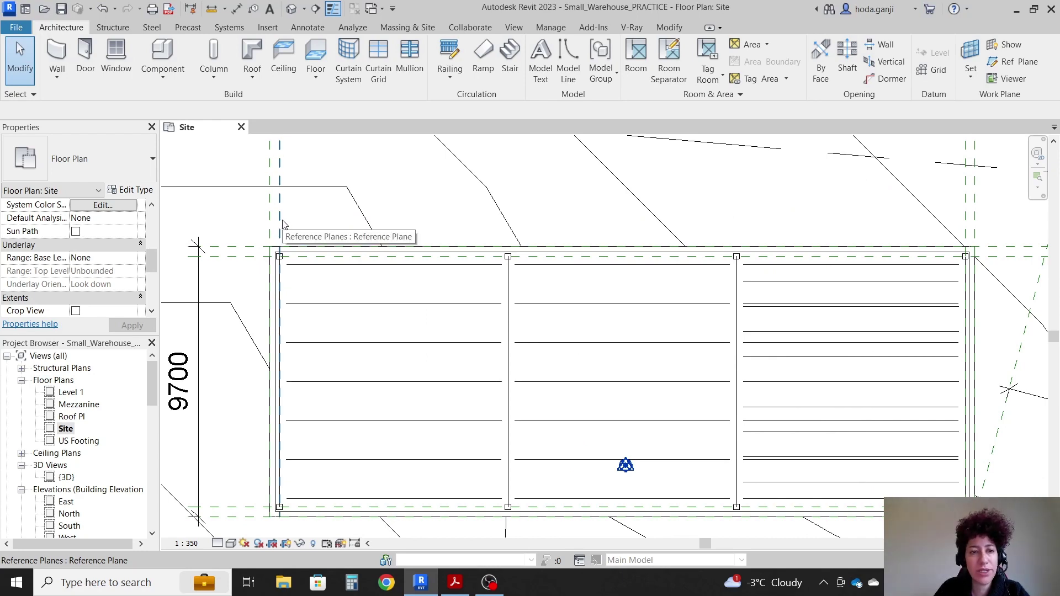
Step: Inspect the left, top and bottom reference planes, then view the building's right end
click(282, 224)
key(Escape)
click(247, 259)
key(Escape)
click(210, 507)
key(Escape)
middle_drag(1020, 211, 842, 220)
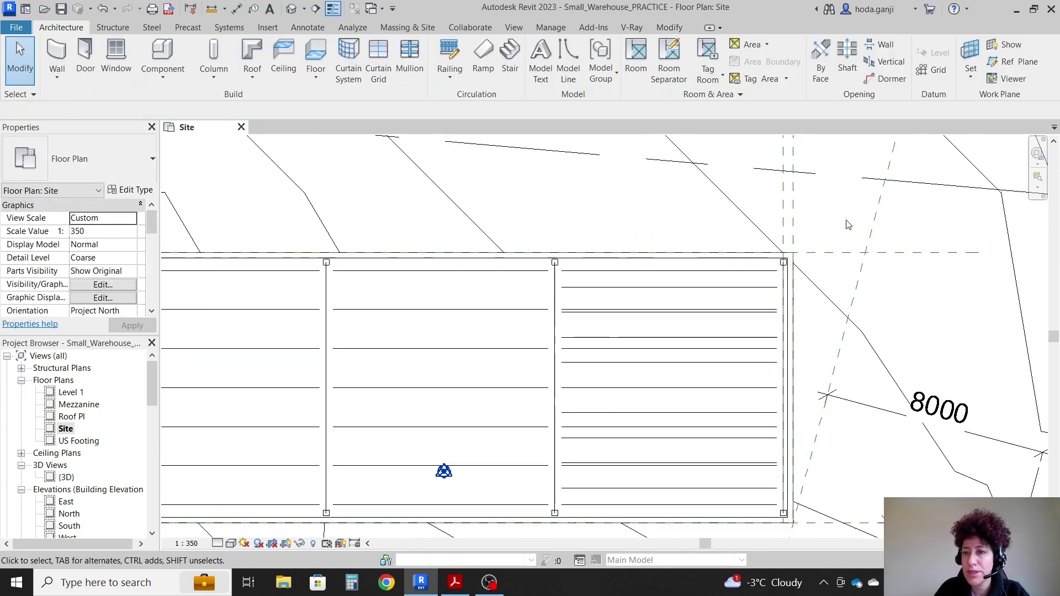
scroll(685, 223, down, 2)
scroll(324, 296, up, 1)
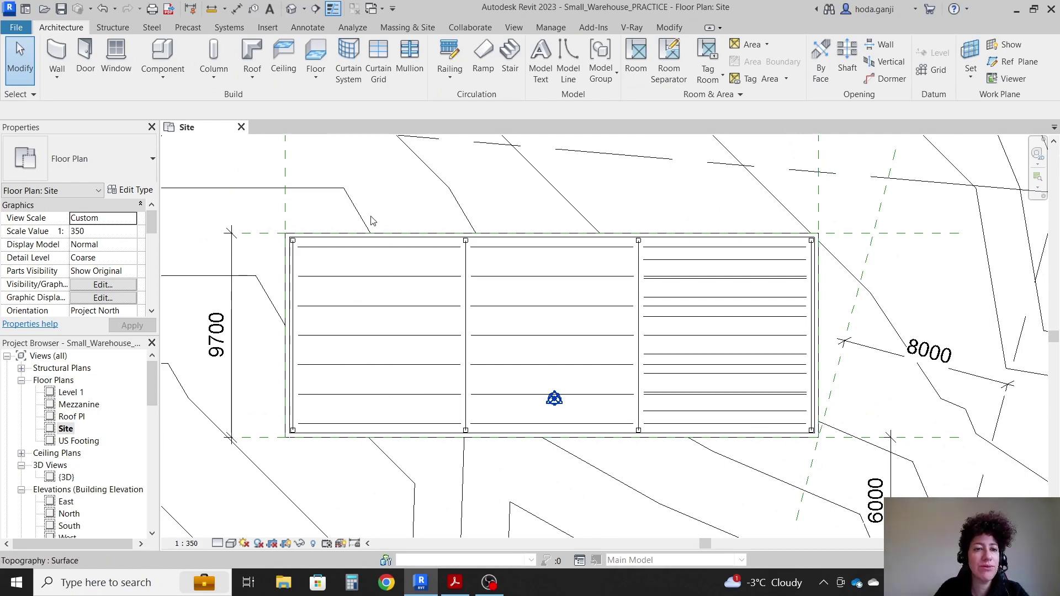
Step: Look up the 2000 offset distance in item 10 of the project brief
click(455, 583)
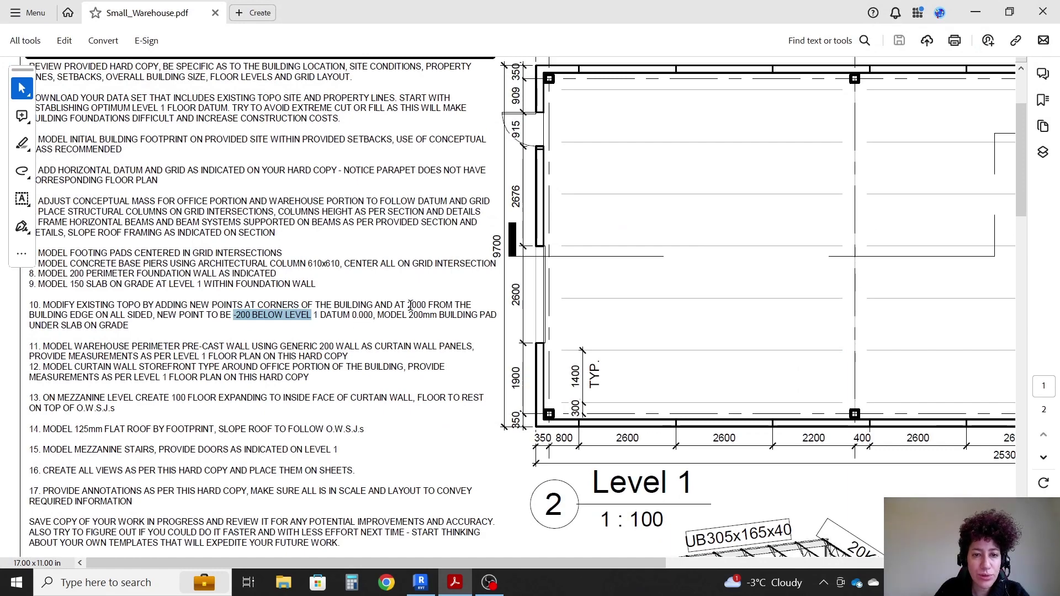
drag(407, 304, 428, 306)
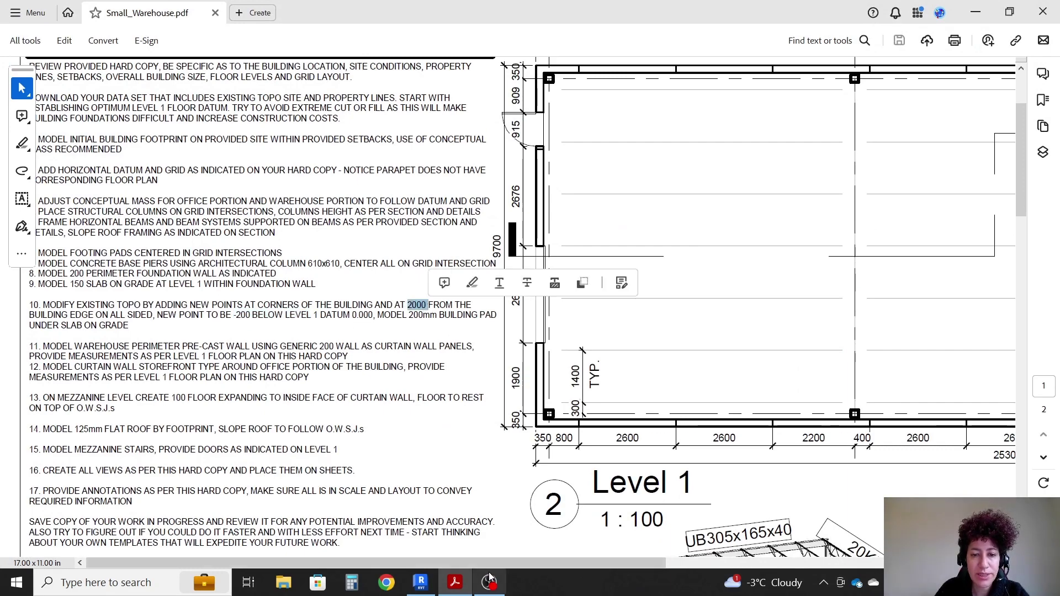
click(463, 585)
Step: Start the Reference Plane tool (RP) in Pick Lines mode with a 2000 offset
key(r)
key(p)
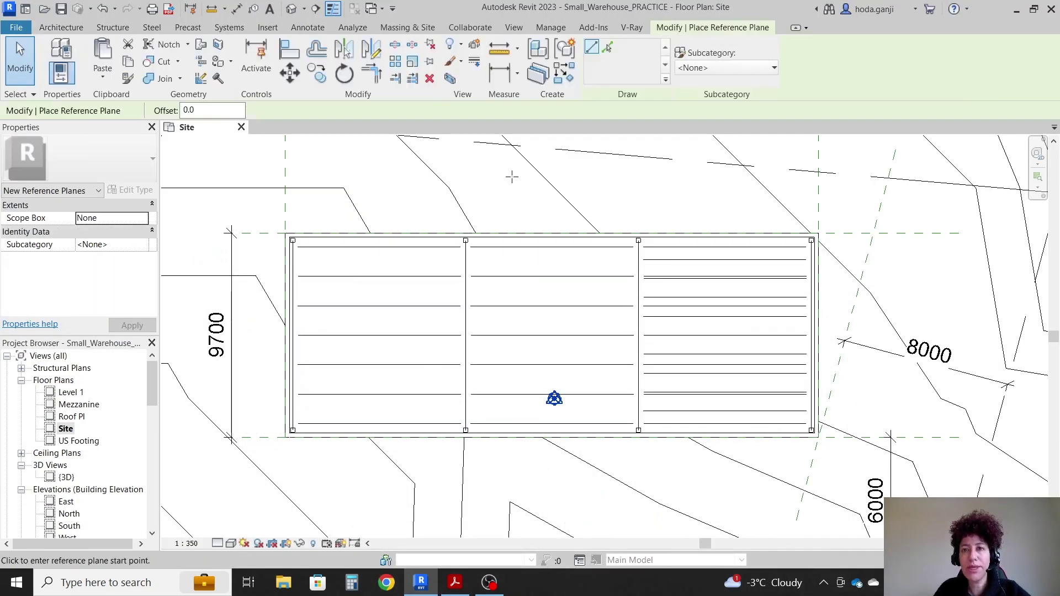
click(607, 47)
double_click(212, 110)
text(2000)
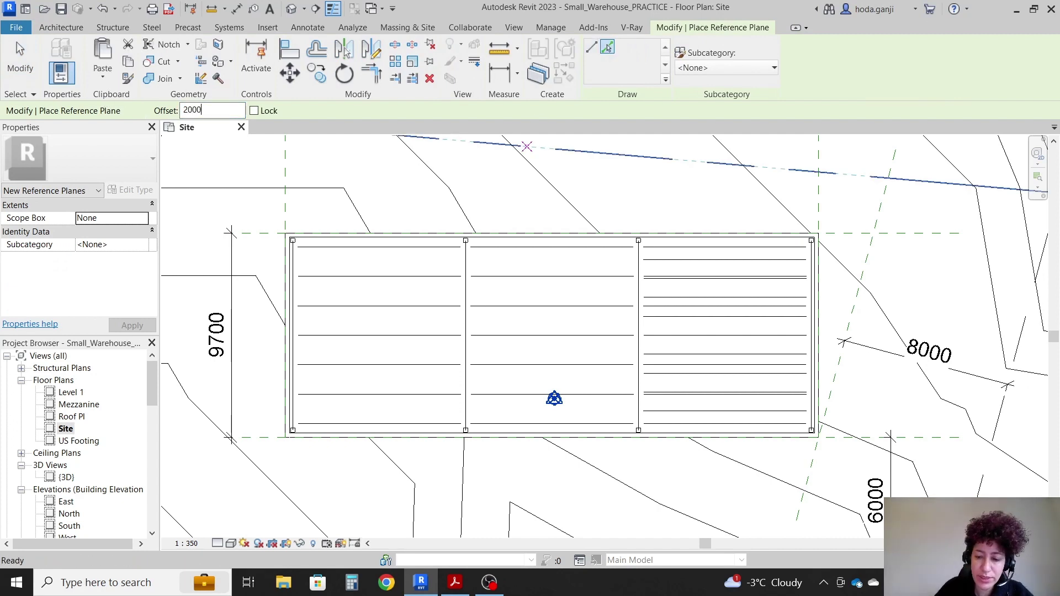
key(Return)
Step: Place reference planes 2000 outside the top, left, right and bottom walls
scroll(485, 319, down, 2)
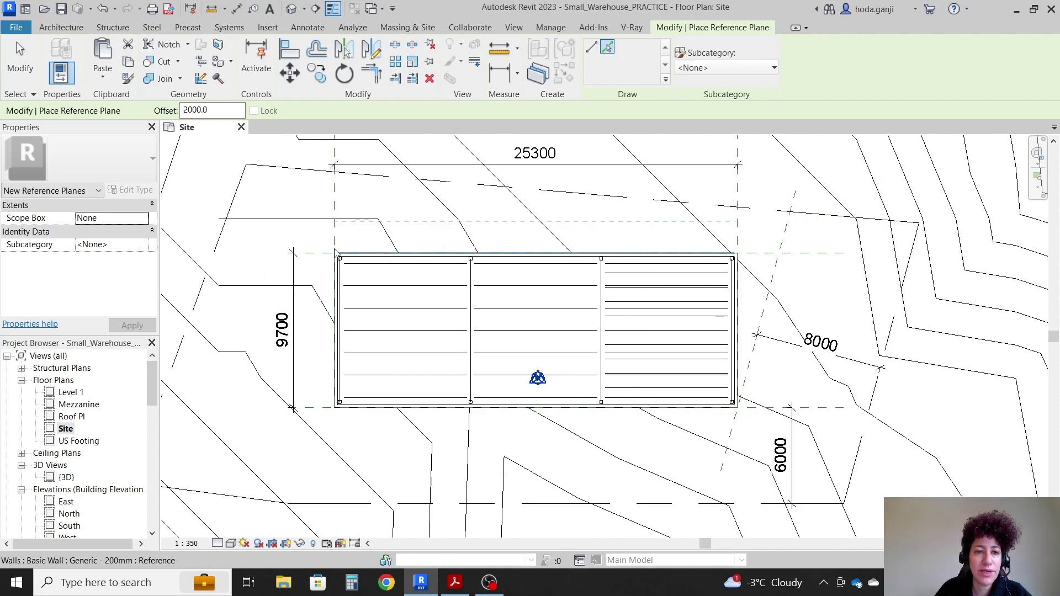
click(315, 255)
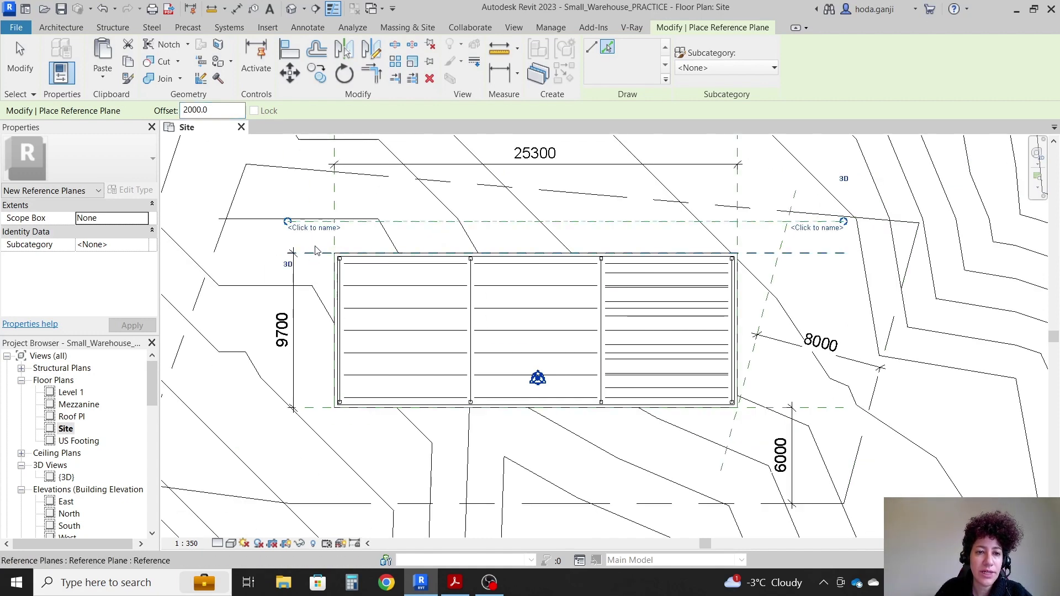
click(335, 331)
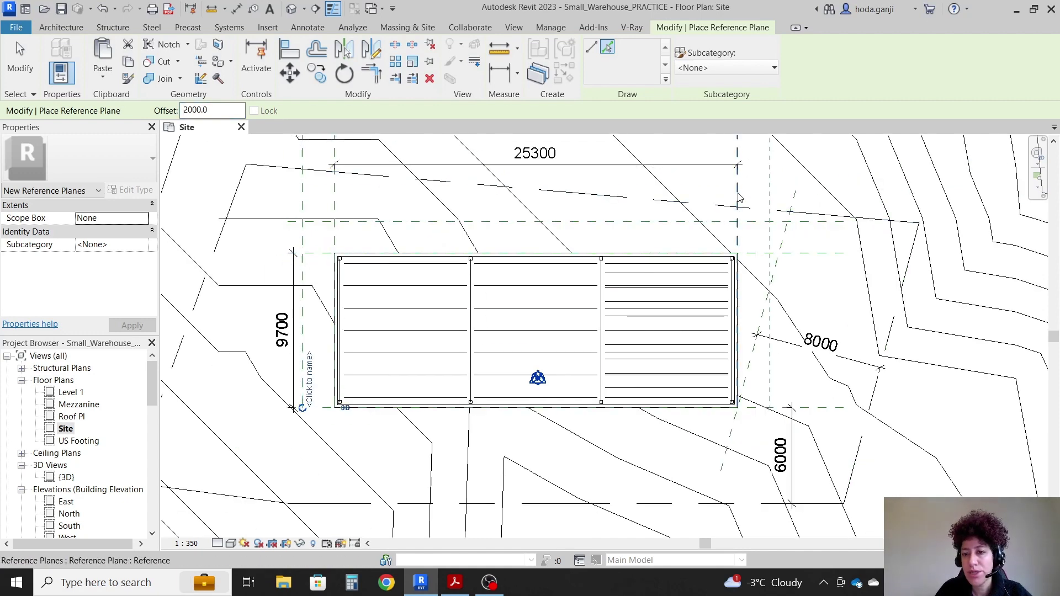
click(736, 309)
click(387, 405)
scroll(296, 450, up, 2)
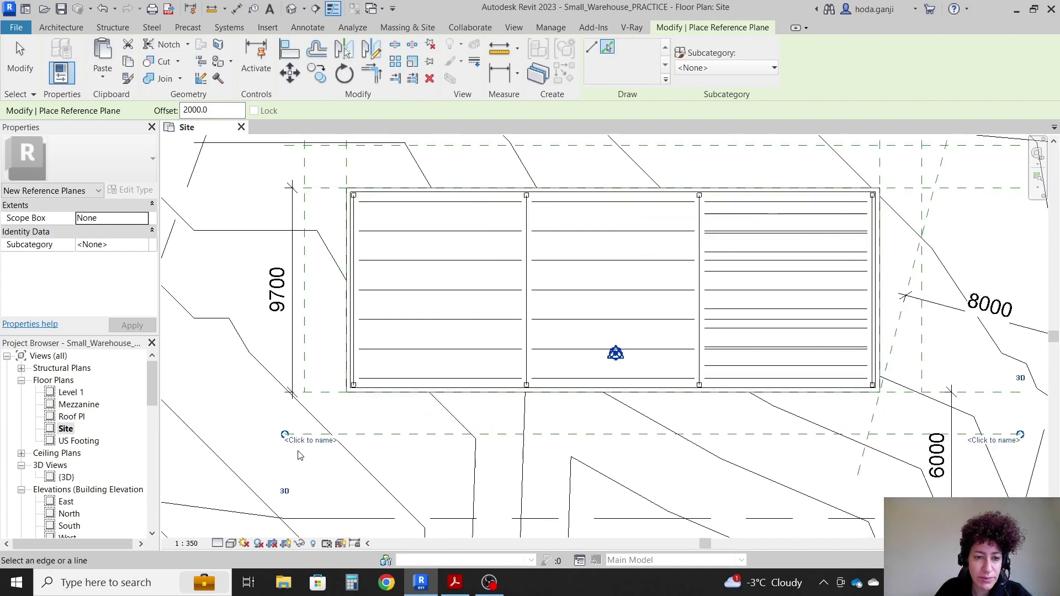
key(Escape)
Step: Check the left reference plane and extend the right plane further down
click(305, 386)
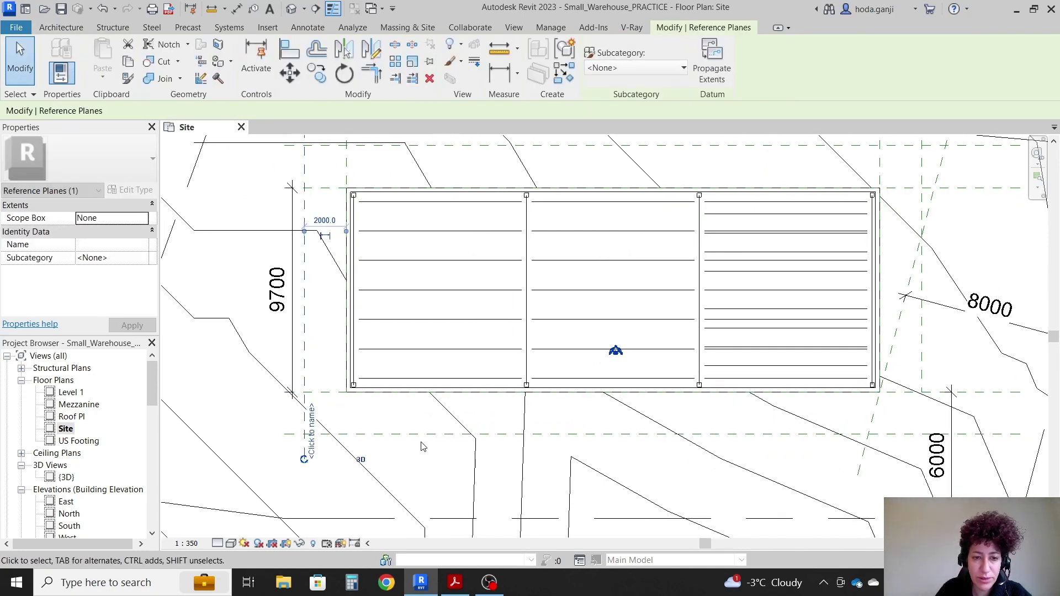
key(Escape)
click(921, 366)
drag(922, 393, 922, 459)
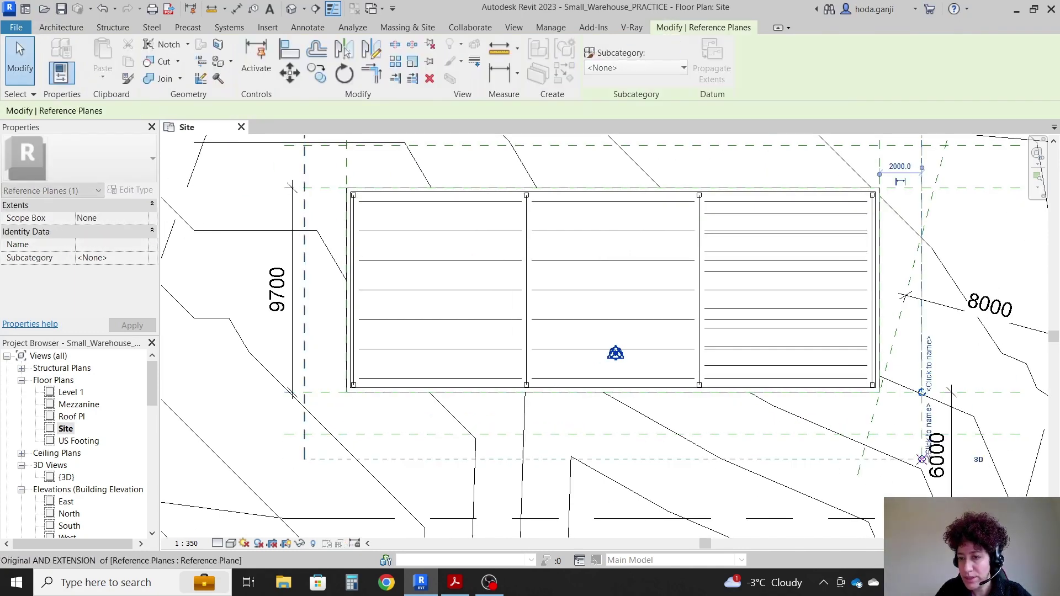
key(Escape)
Step: Select the topography surface and enter Edit Surface mode
scroll(423, 382, down, 1)
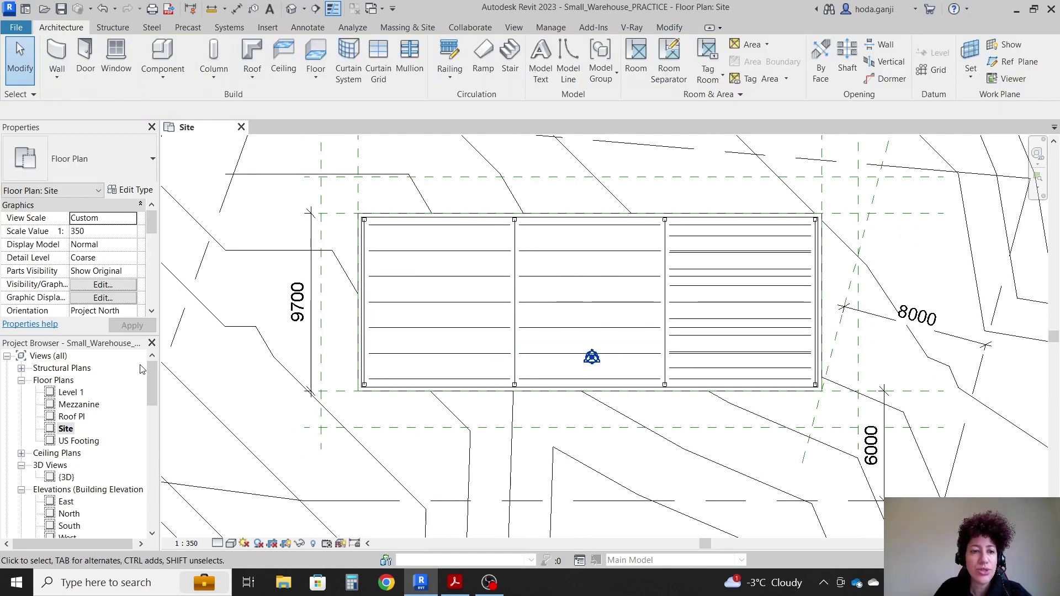
click(184, 334)
scroll(335, 365, down, 2)
key(Escape)
scroll(335, 365, down, 1)
click(719, 391)
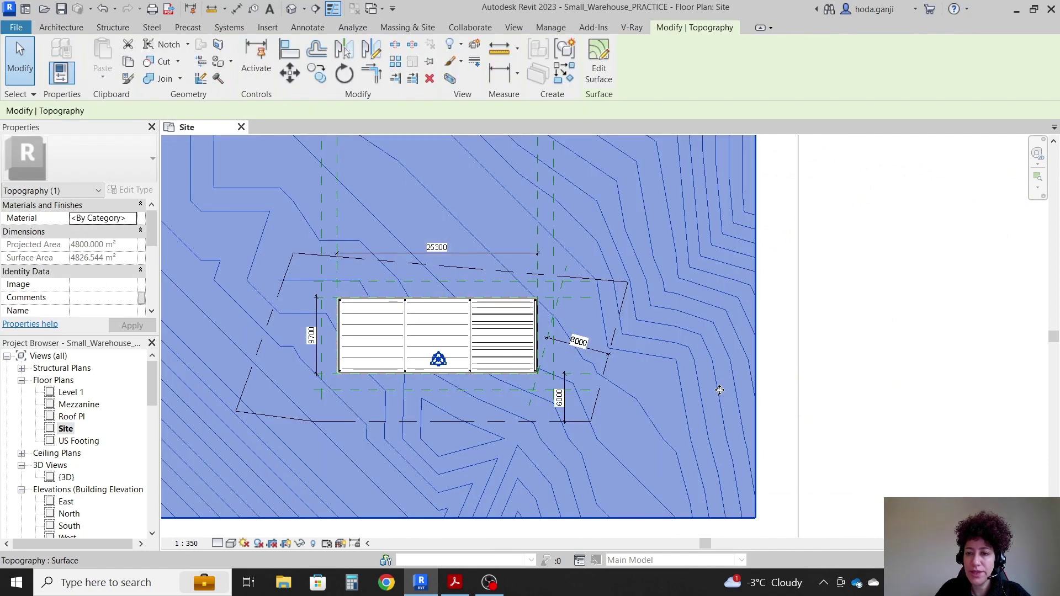
click(598, 61)
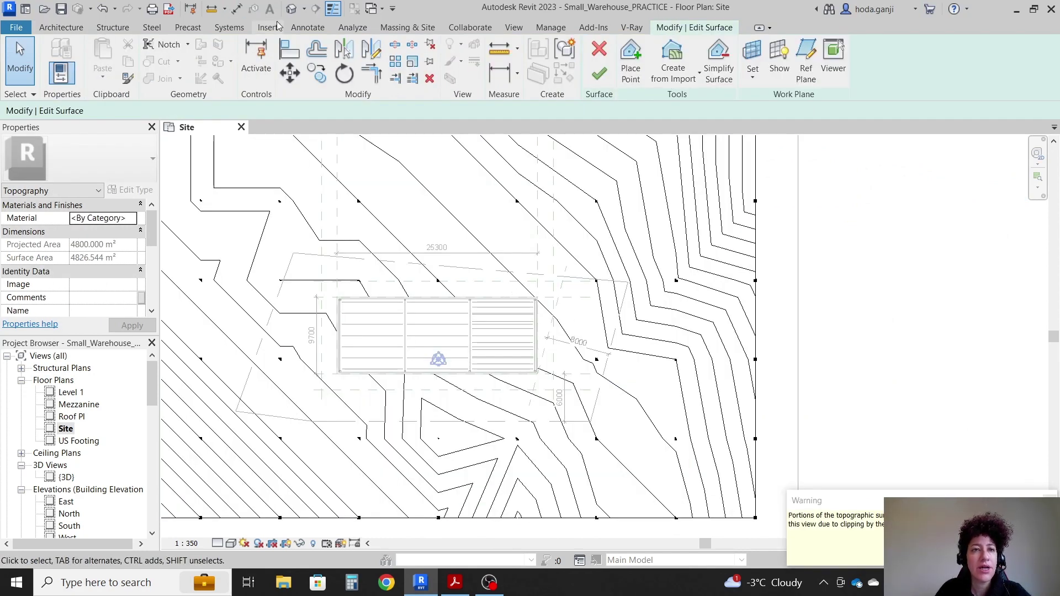
Step: Tile the Site plan beside the default 3D view and reset Temporary Hide/Isolate
click(290, 10)
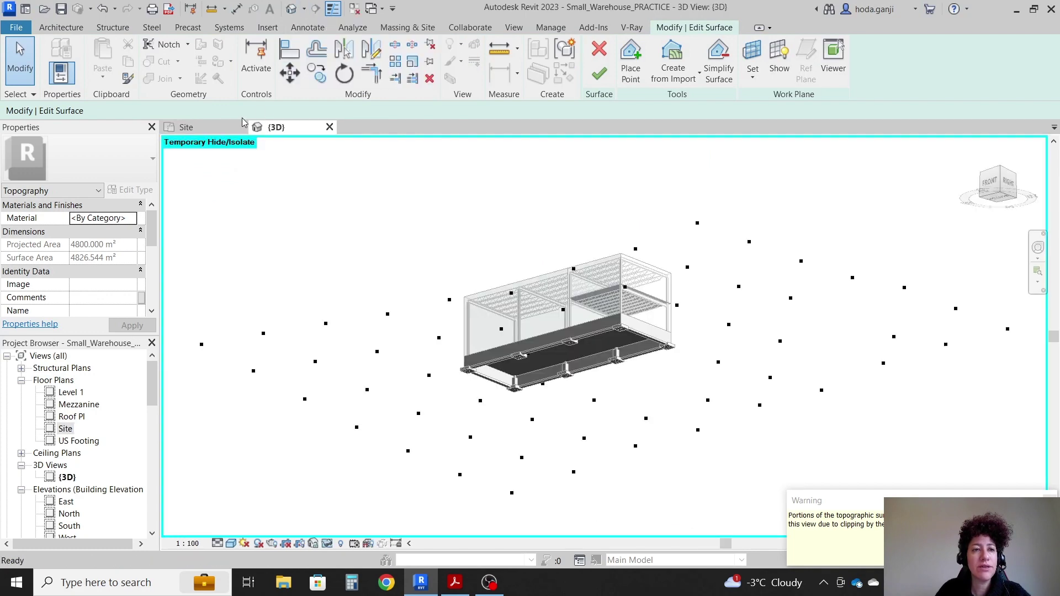
click(216, 129)
key(w)
key(t)
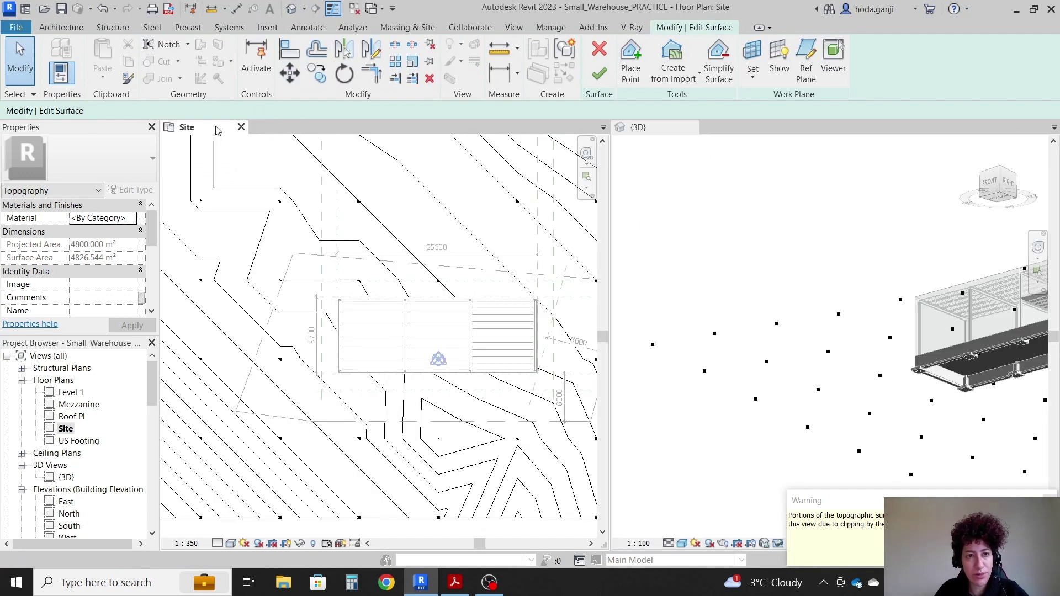
scroll(773, 315, down, 3)
scroll(1004, 322, up, 2)
click(778, 545)
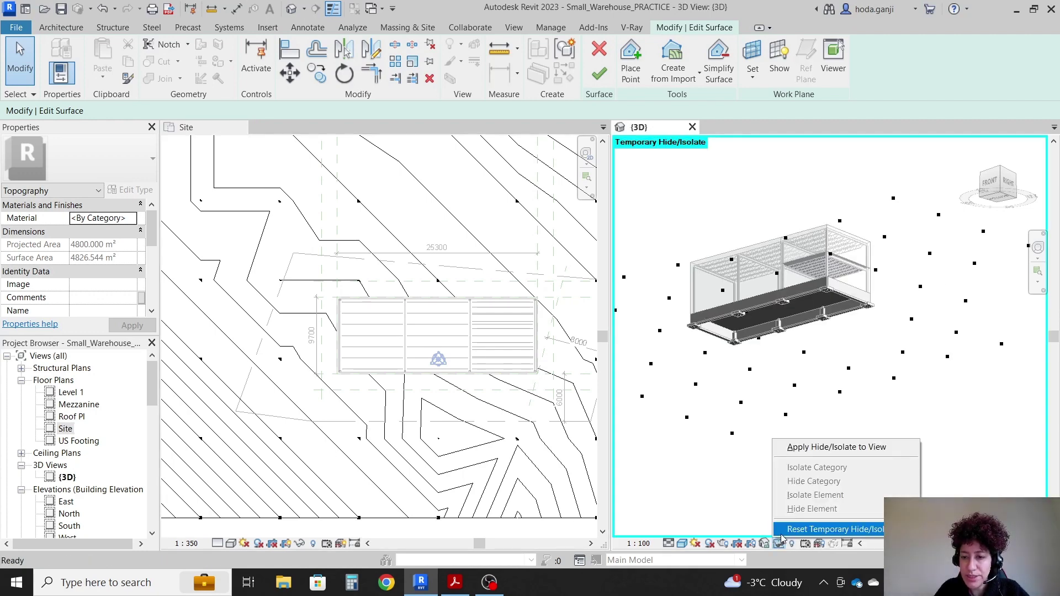
click(817, 526)
scroll(836, 383, down, 4)
Step: Read an interior topo point's 31500.0 elevation, then bring up Small_Warehouse.pdf
shift+middle_drag(835, 382, 835, 497)
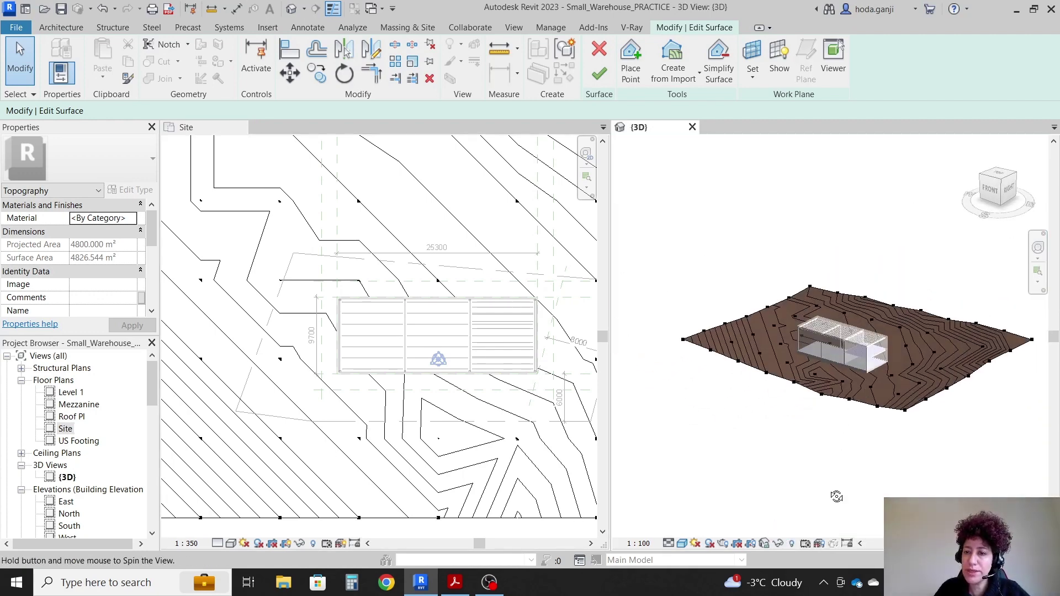
scroll(782, 341, up, 4)
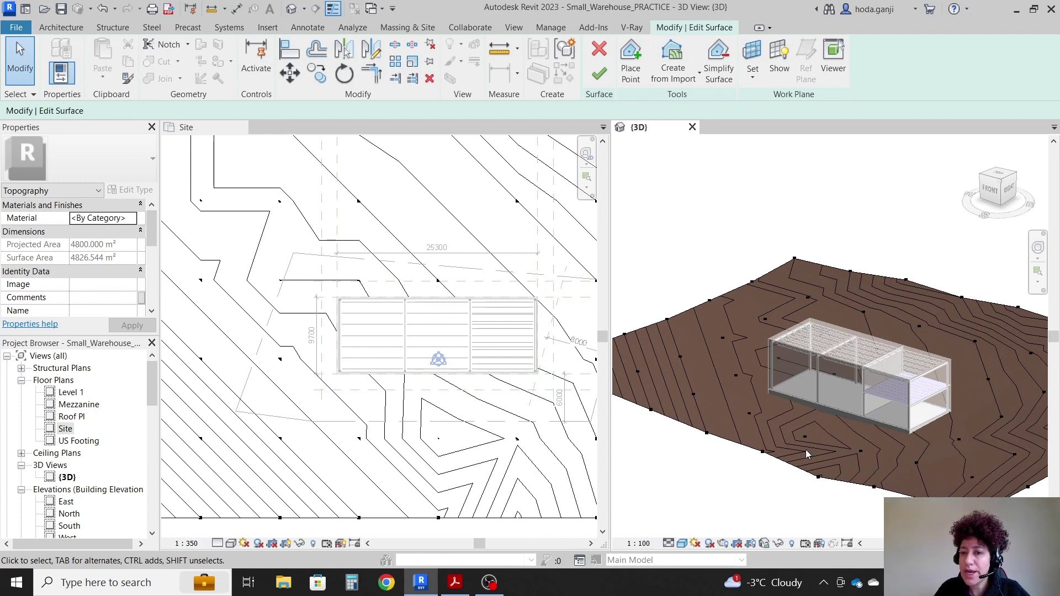
scroll(525, 333, up, 2)
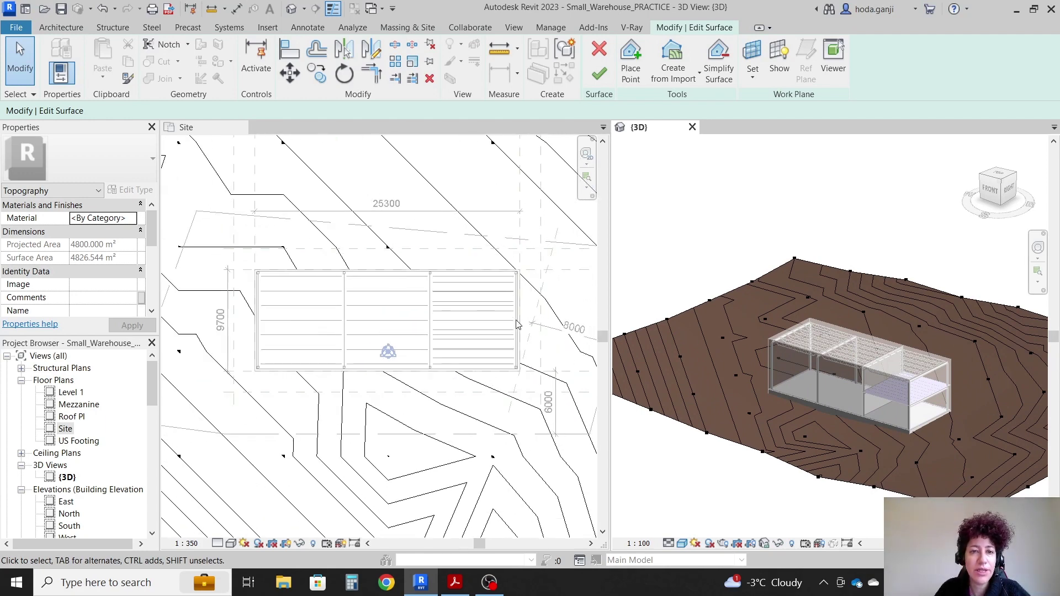
scroll(355, 245, up, 2)
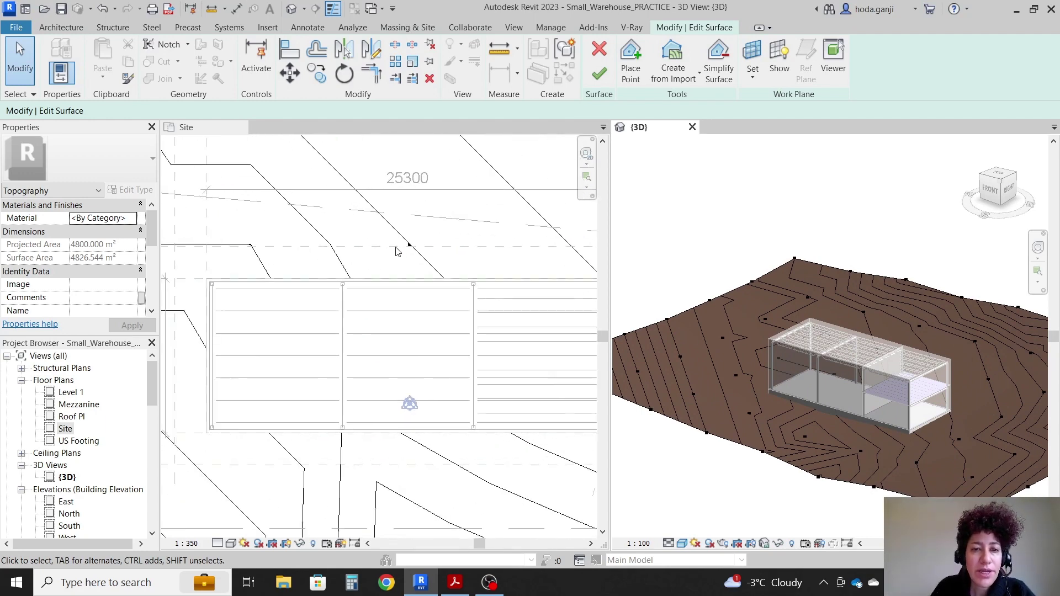
scroll(410, 250, up, 2)
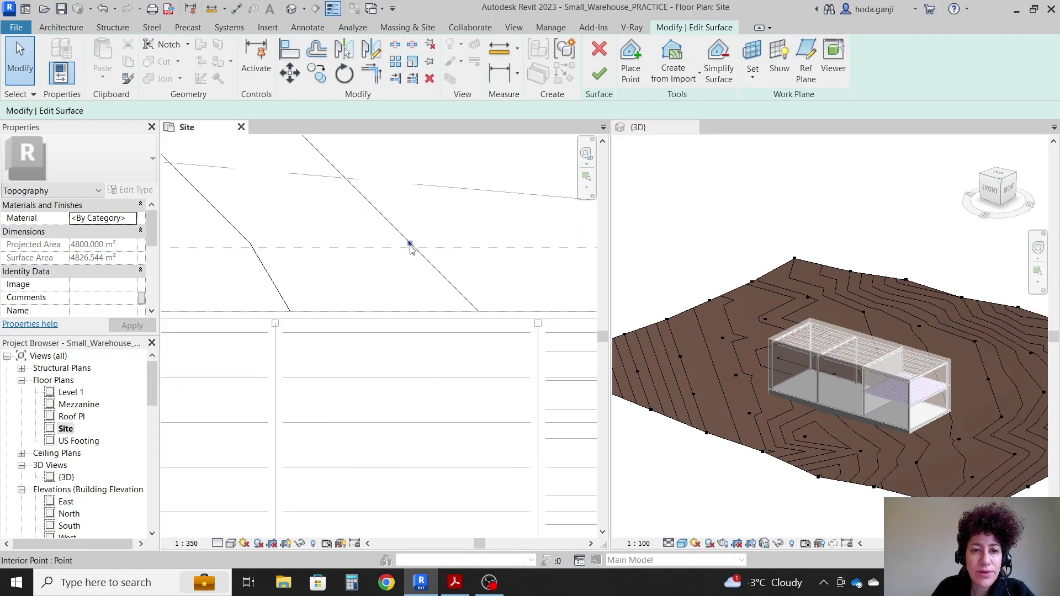
click(409, 244)
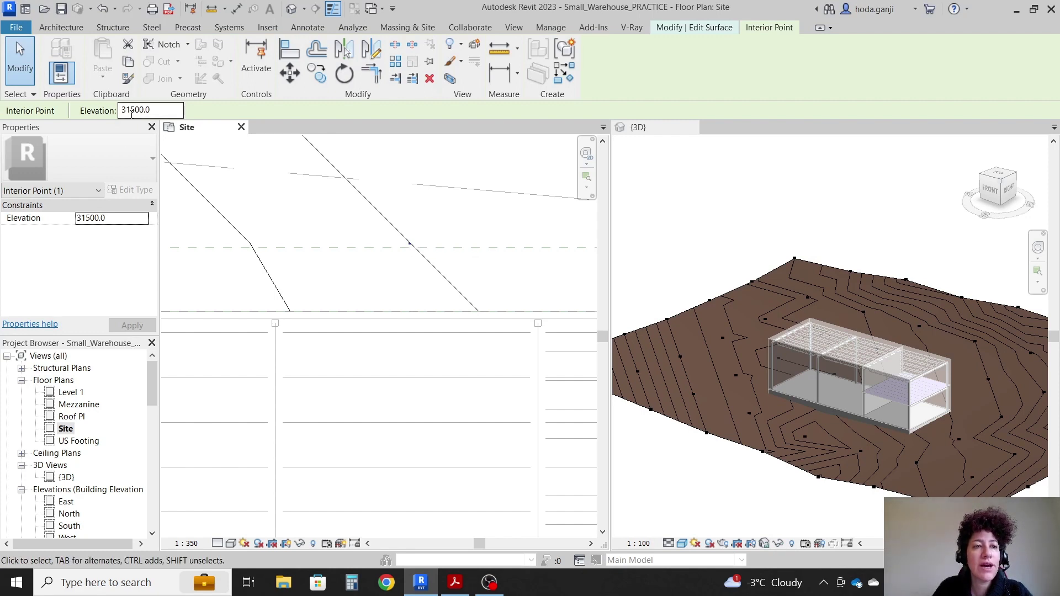
drag(132, 111, 165, 112)
click(167, 109)
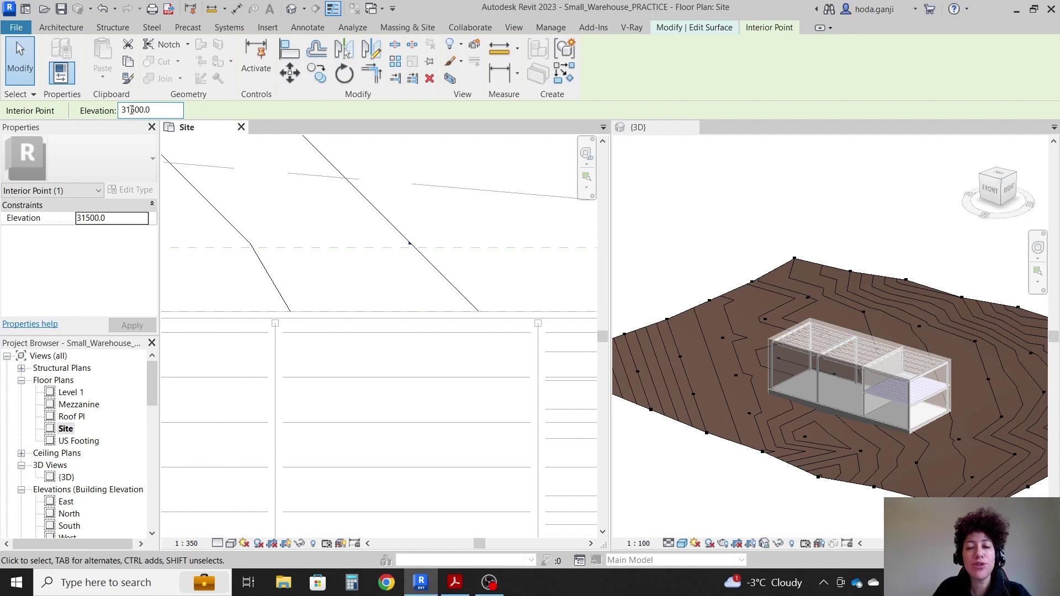
drag(132, 111, 166, 110)
click(161, 109)
key(Escape)
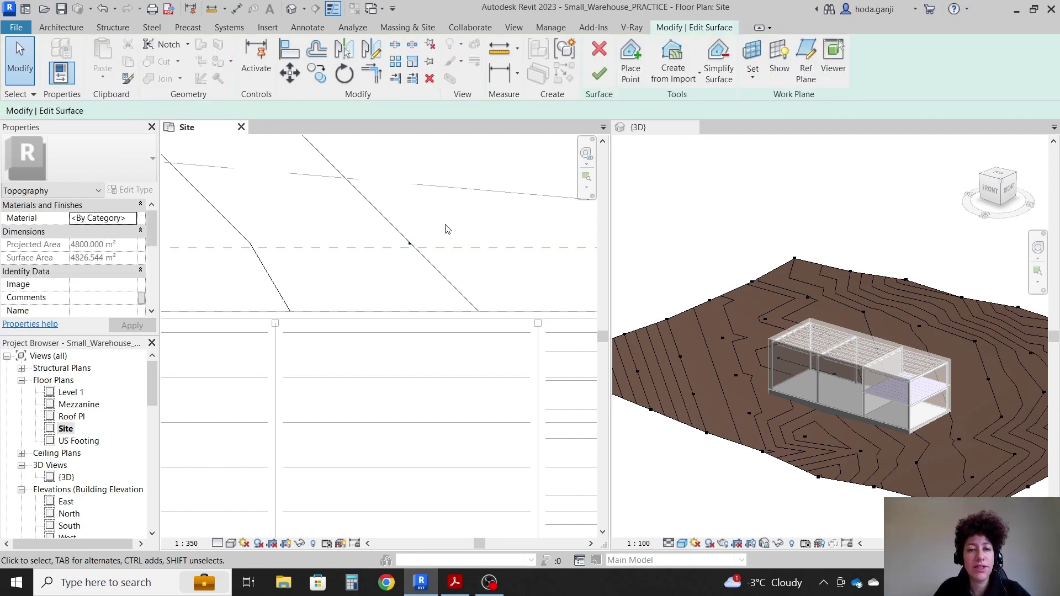
click(455, 583)
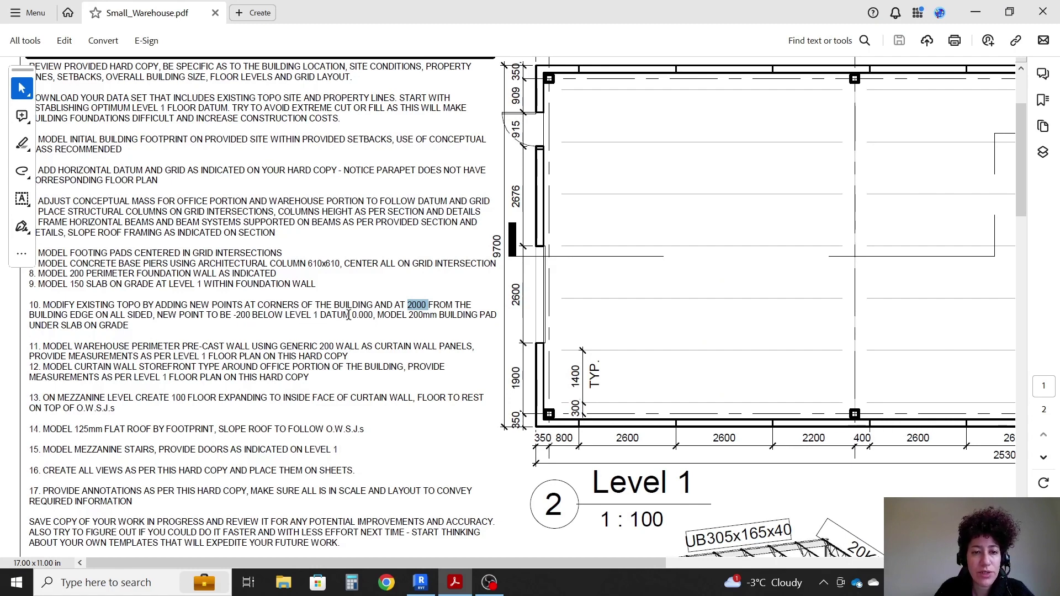
Step: Highlight LEVEL 1 DATUM in step 10 of the brief, then return to Revit
drag(288, 318, 351, 317)
click(398, 333)
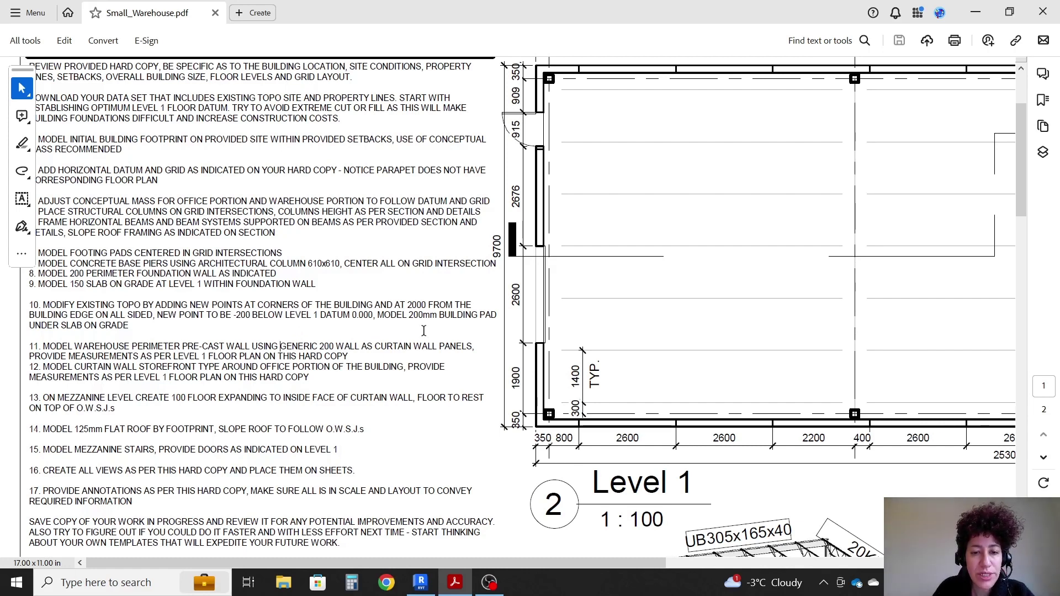
key(alt+Tab)
scroll(378, 219, down, 4)
Step: Start Place Point with elevation -200.0 measured Relative to Surface
scroll(554, 253, up, 1)
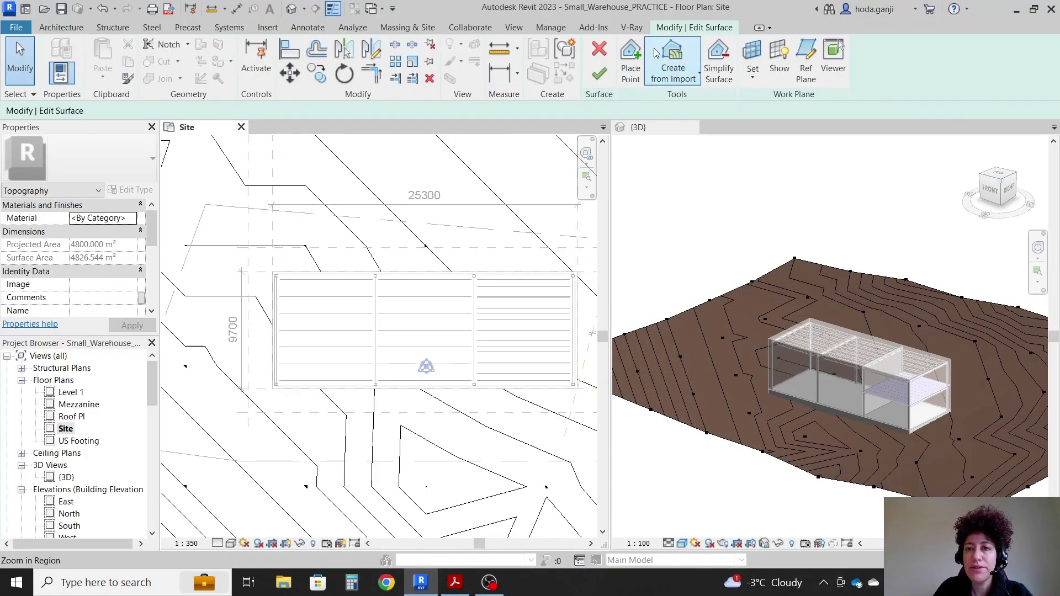
click(631, 58)
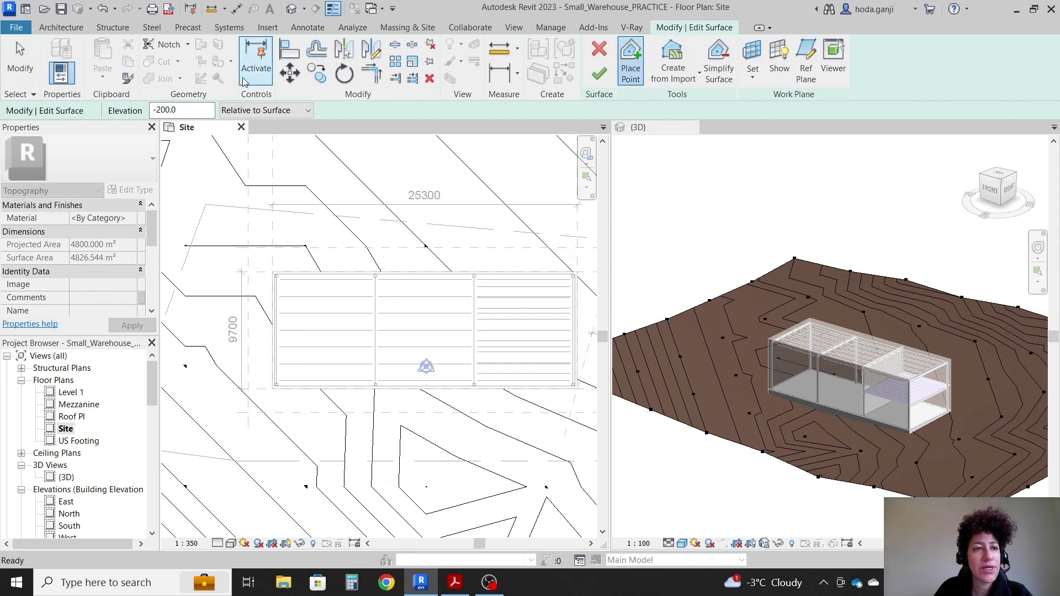
click(304, 112)
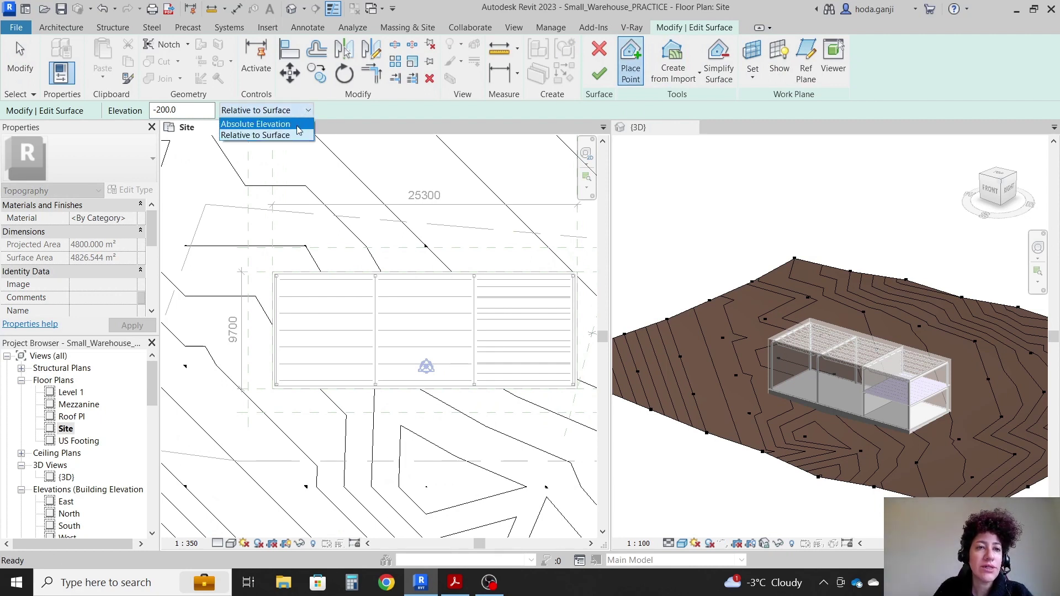
click(297, 125)
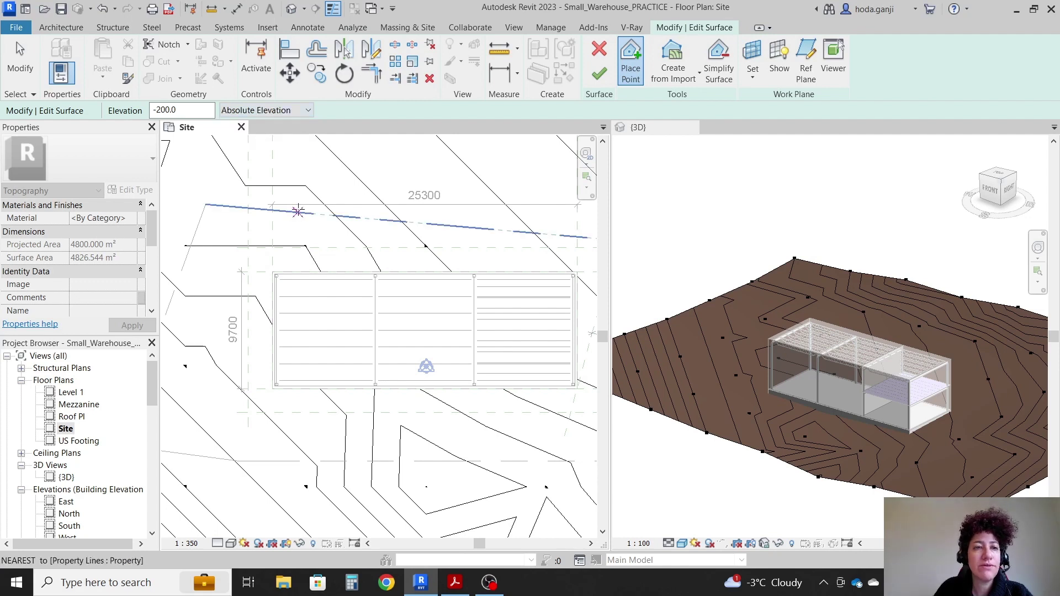
click(304, 111)
click(295, 136)
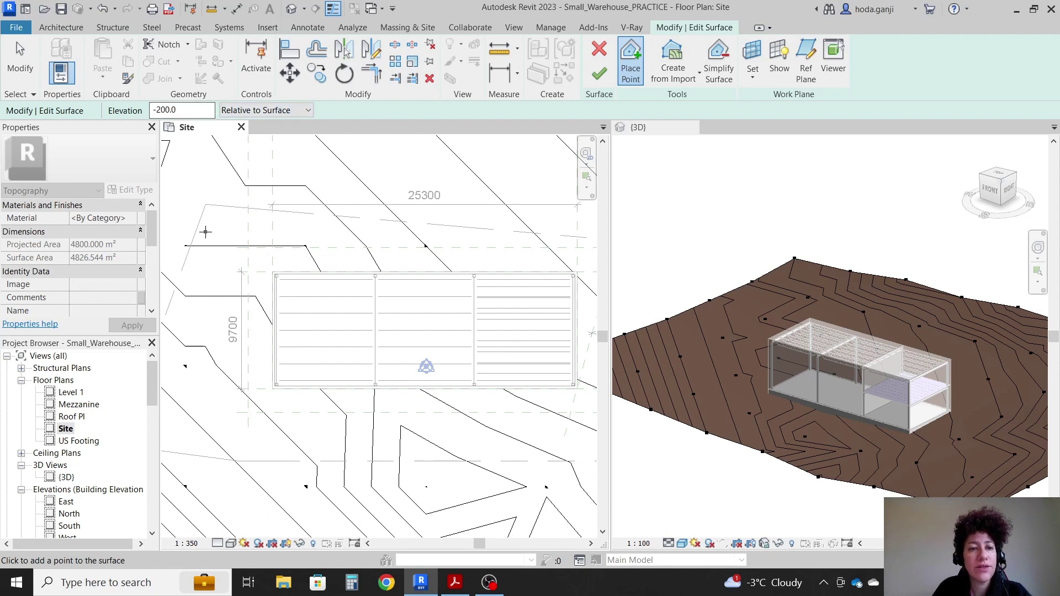
Step: Add -200 topo points at the building's four corners
scroll(243, 265, up, 5)
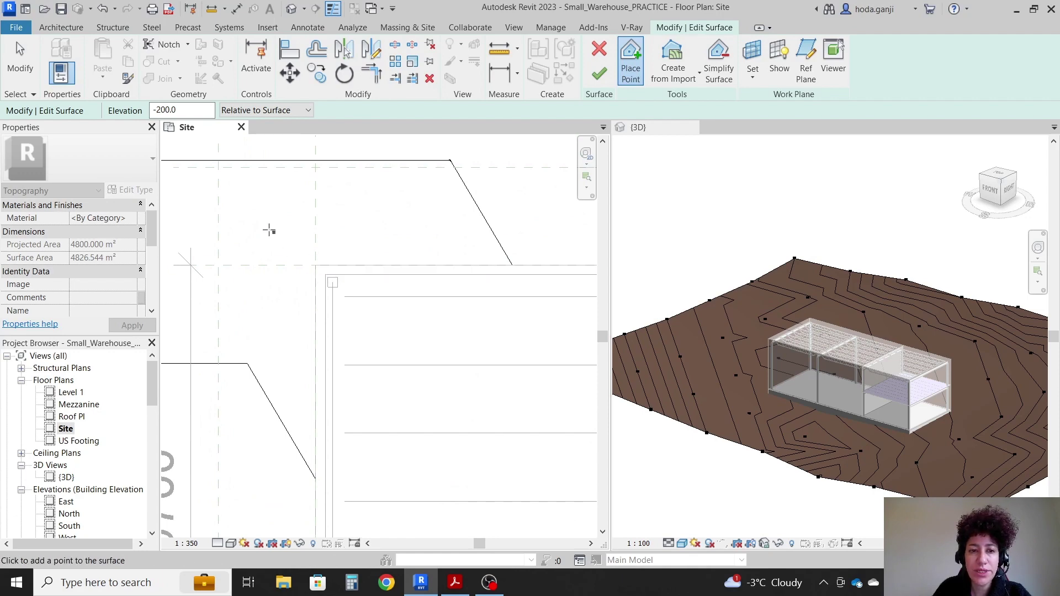
scroll(243, 220, up, 2)
scroll(265, 229, up, 1)
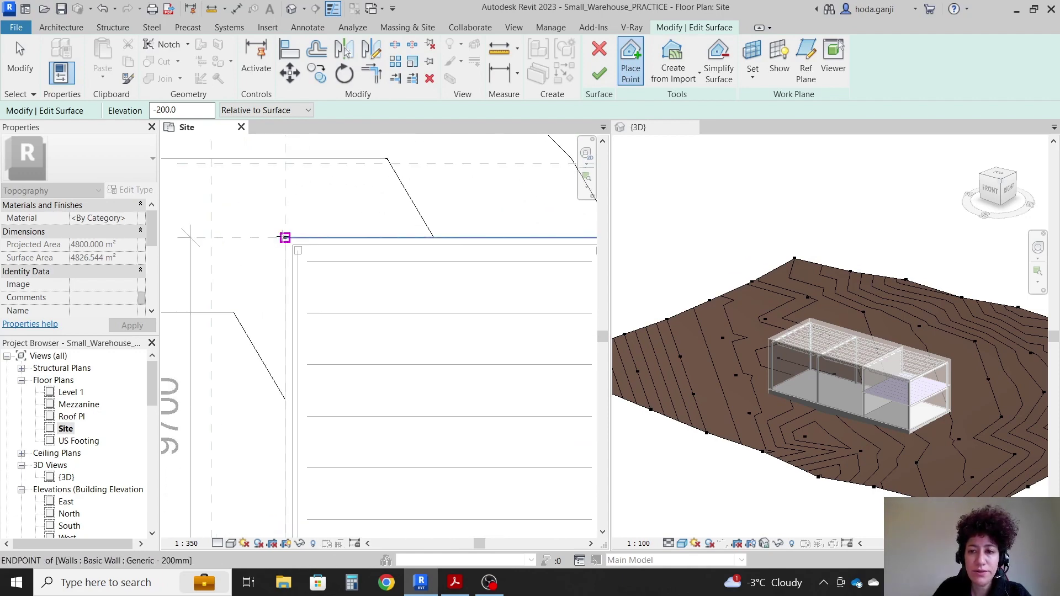
click(284, 237)
scroll(254, 237, down, 5)
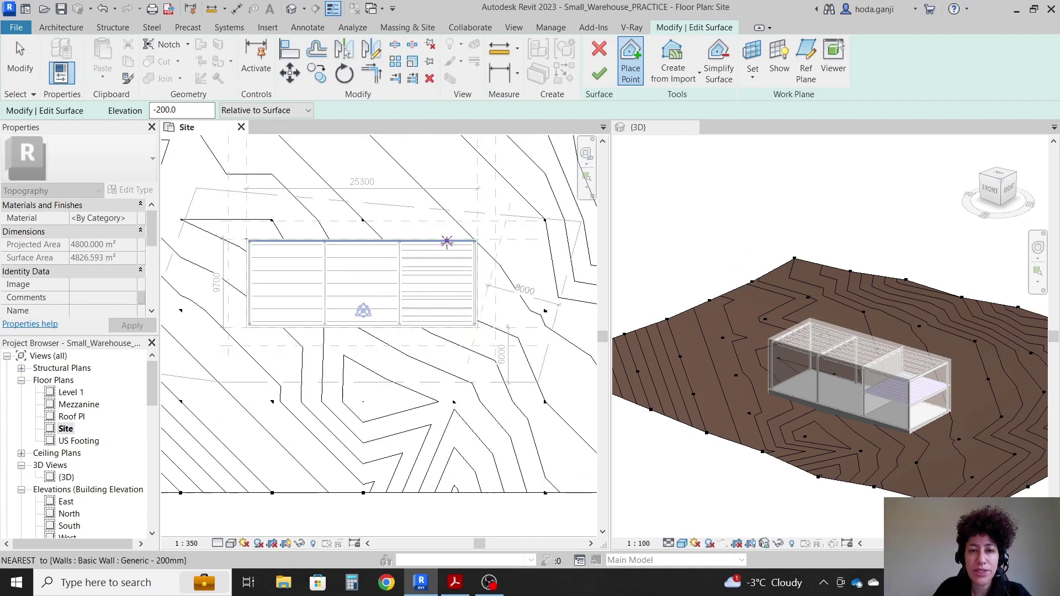
scroll(470, 242, up, 4)
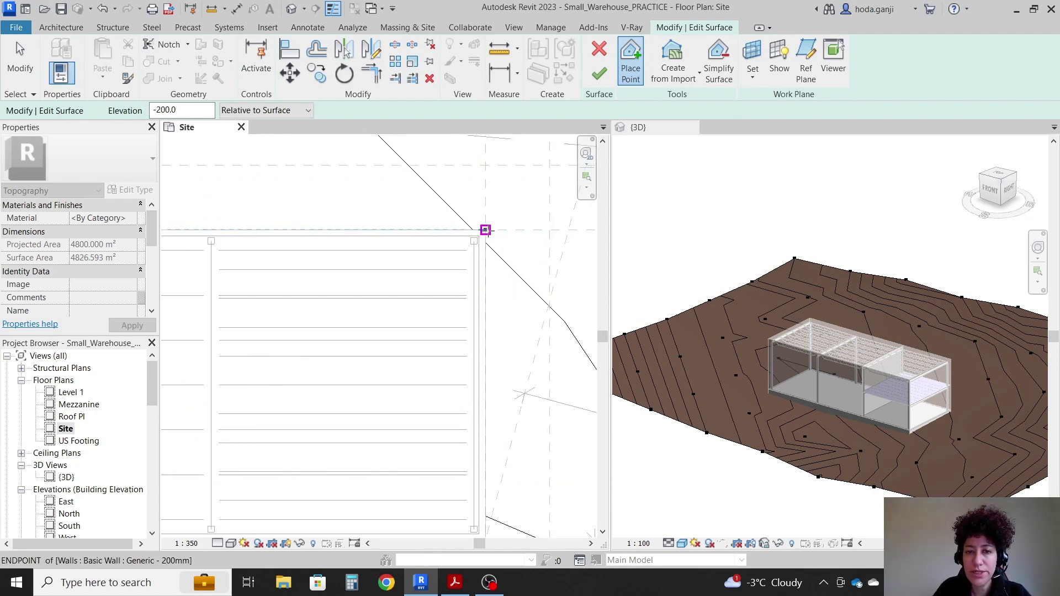
click(485, 230)
scroll(485, 230, down, 4)
scroll(464, 309, up, 4)
scroll(491, 385, up, 2)
click(509, 386)
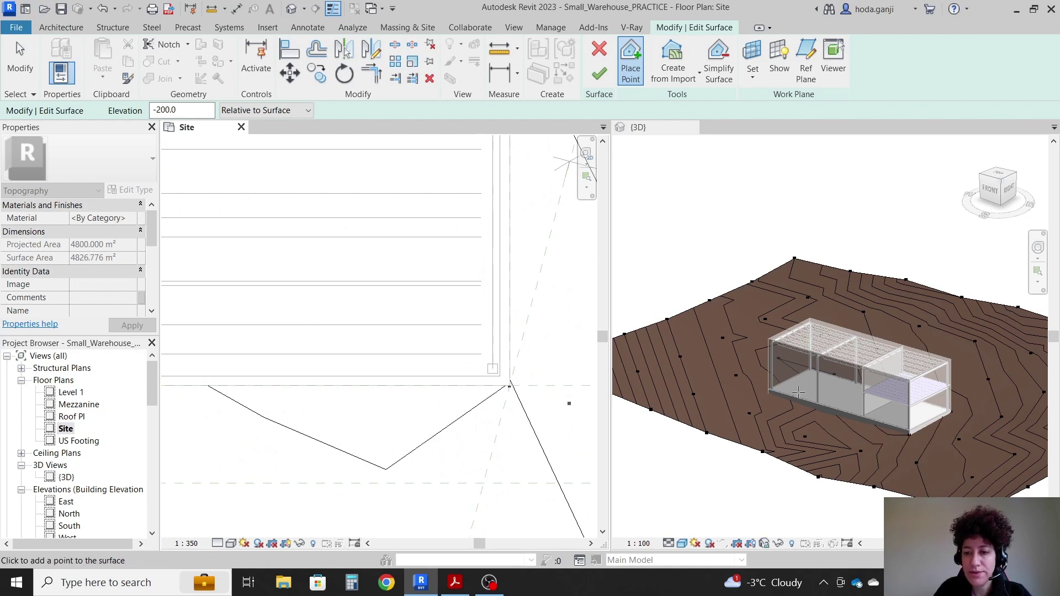
scroll(239, 310, down, 3)
scroll(298, 314, up, 5)
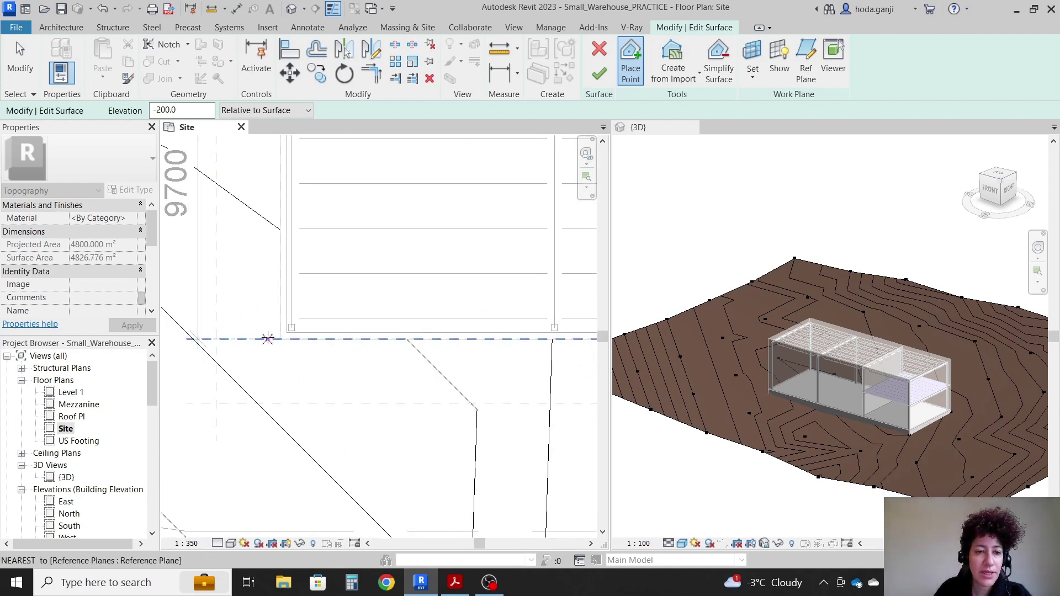
scroll(293, 353, up, 2)
scroll(267, 348, up, 1)
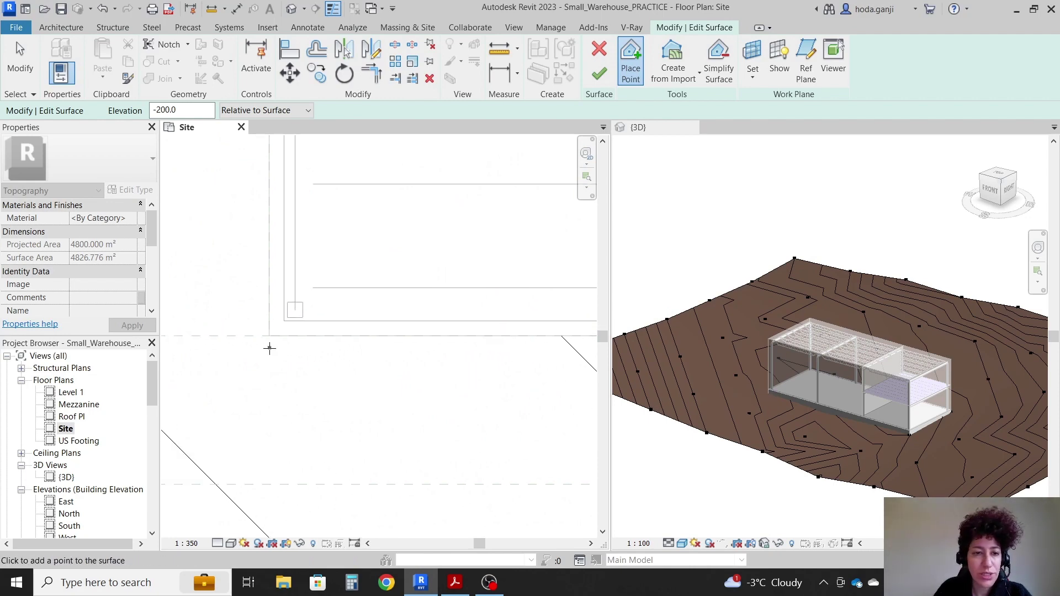
click(268, 335)
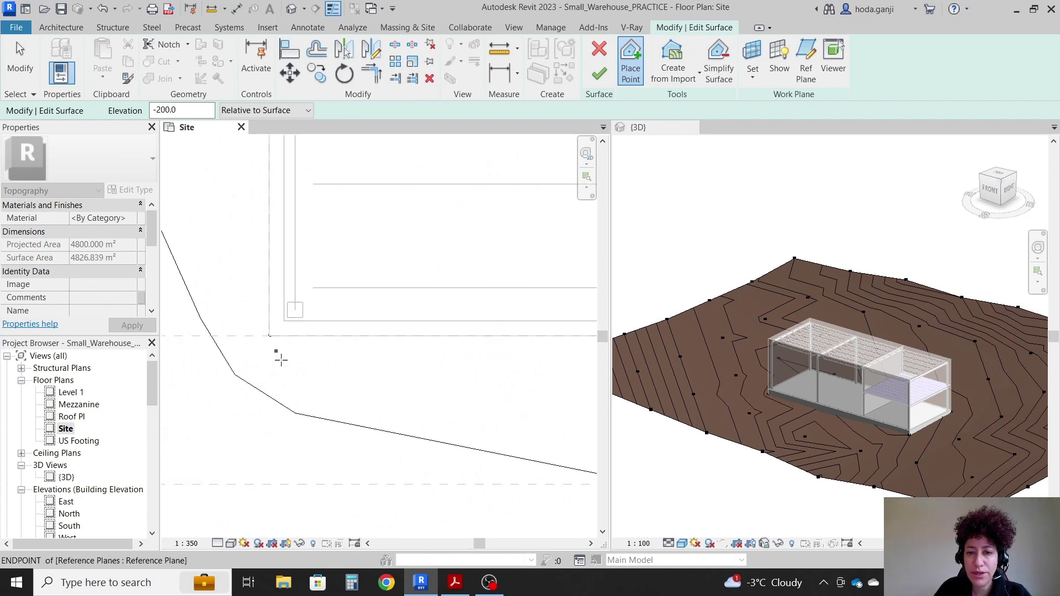
scroll(308, 406, down, 3)
scroll(271, 242, up, 3)
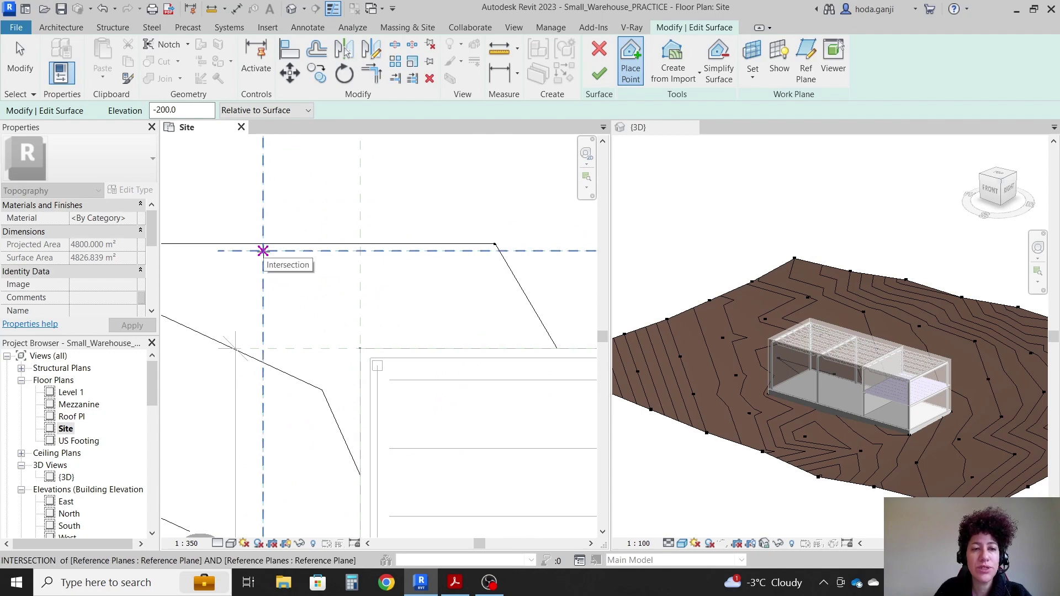
Step: Add -200 topo points at the four surrounding reference-plane intersections
click(263, 251)
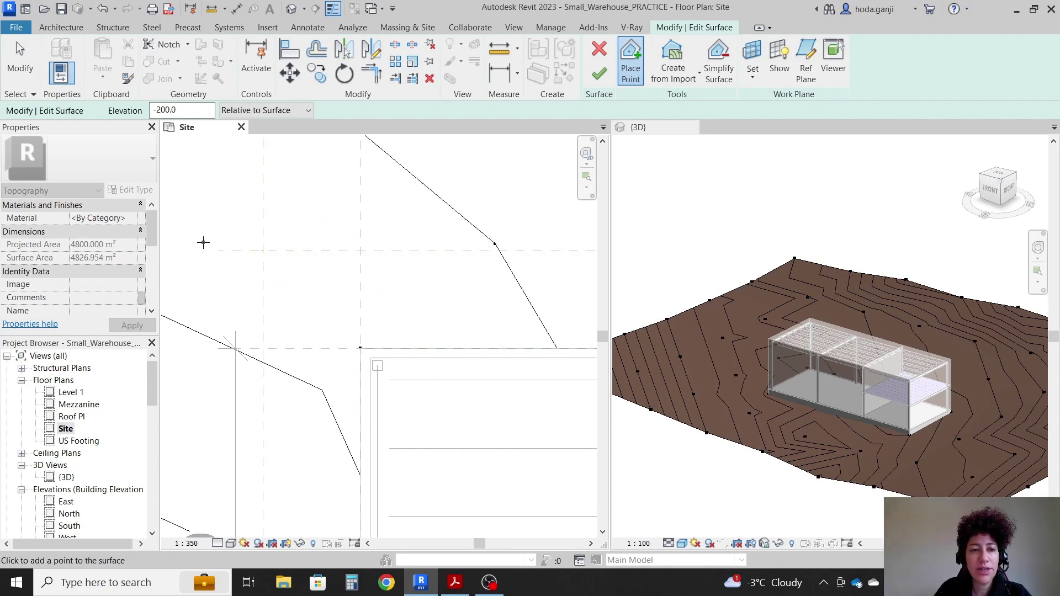
scroll(202, 241, down, 3)
scroll(497, 246, up, 3)
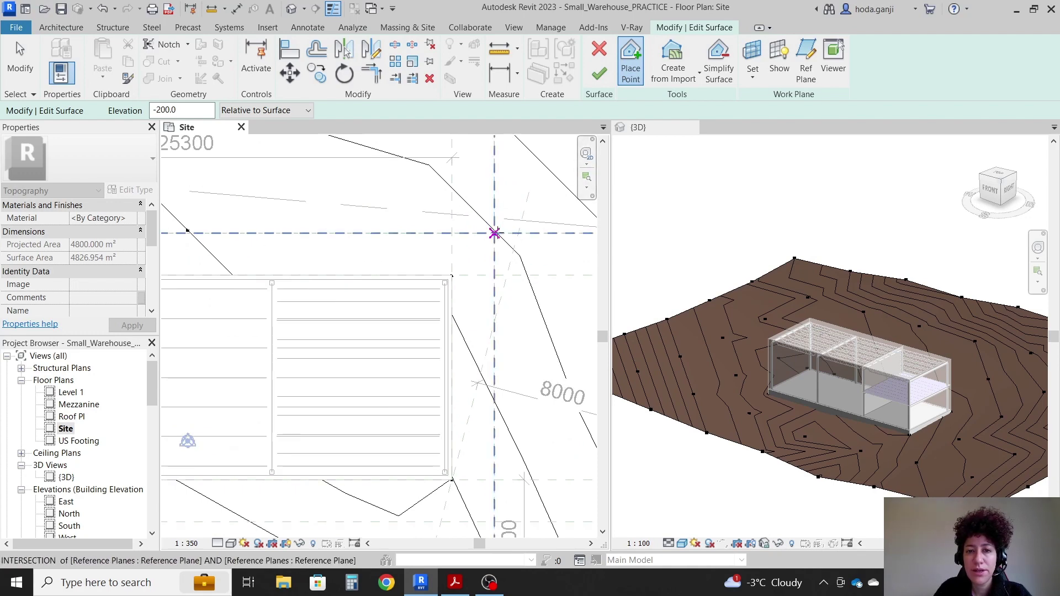
click(494, 233)
scroll(481, 331, down, 3)
scroll(500, 425, up, 3)
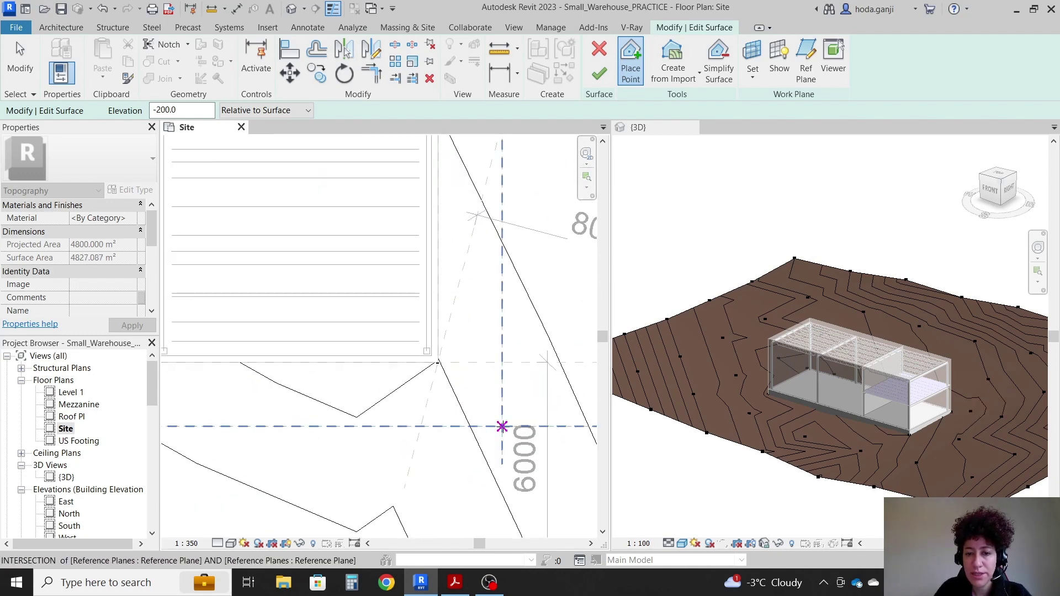
click(502, 426)
scroll(298, 338, down, 3)
scroll(265, 364, up, 3)
click(262, 363)
scroll(307, 368, down, 2)
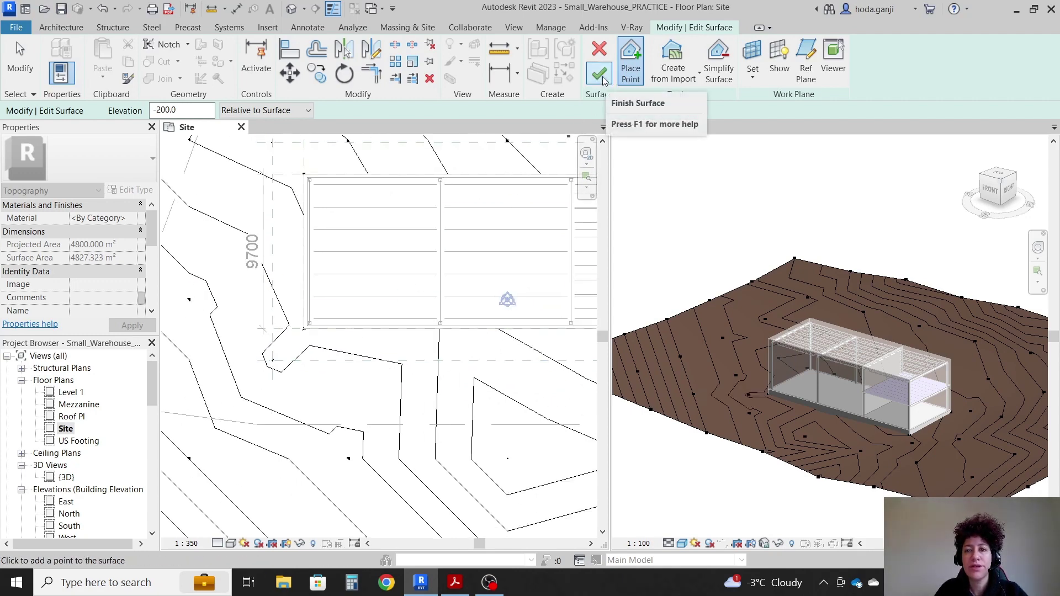
Step: Switch to absolute elevation and place a -200 point beside the building
middle_drag(552, 353, 283, 336)
click(279, 110)
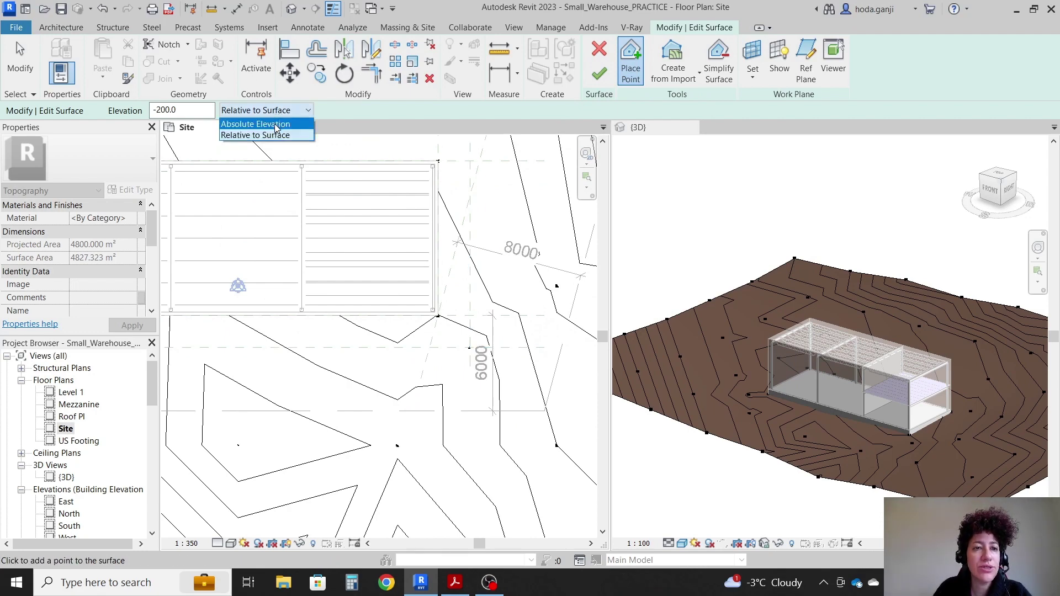
click(277, 124)
middle_drag(431, 360, 433, 328)
click(429, 312)
Step: Add the last point at the reference-plane intersection, finish the surface, and check it in 3D
scroll(835, 430, down, 3)
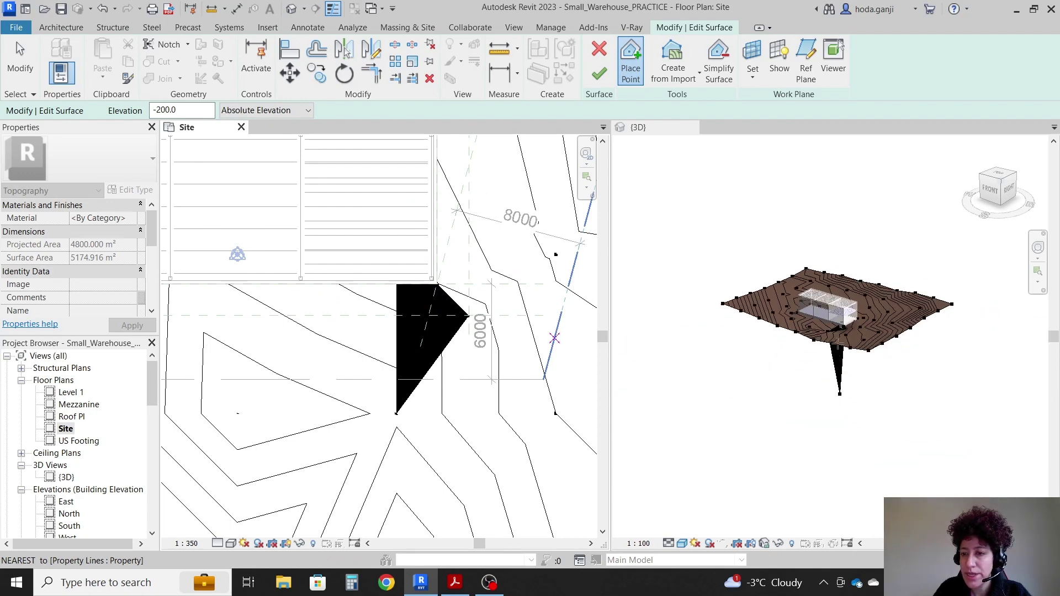
scroll(835, 429, up, 2)
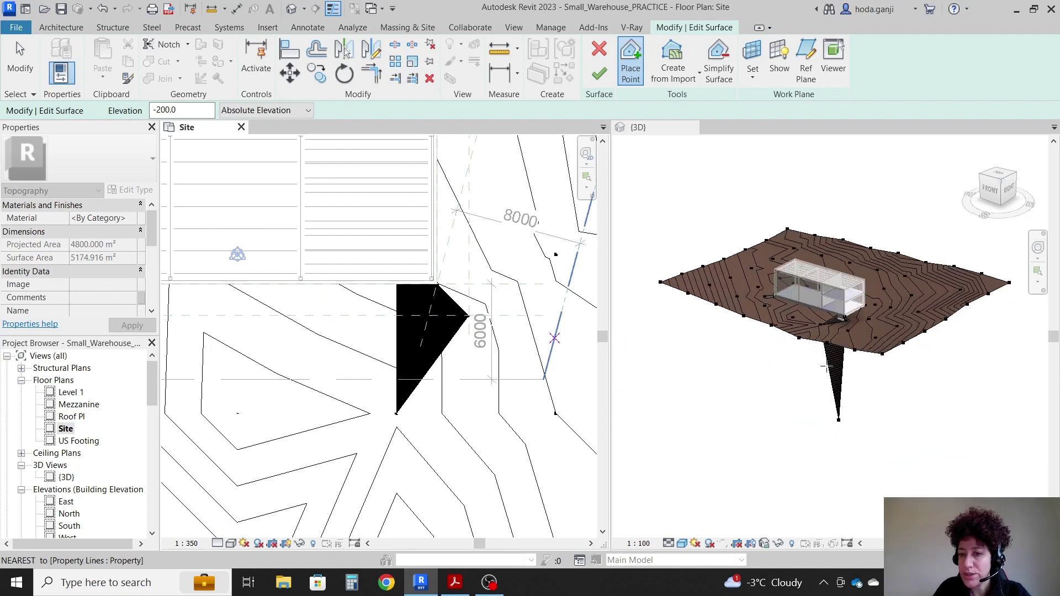
scroll(836, 424, up, 2)
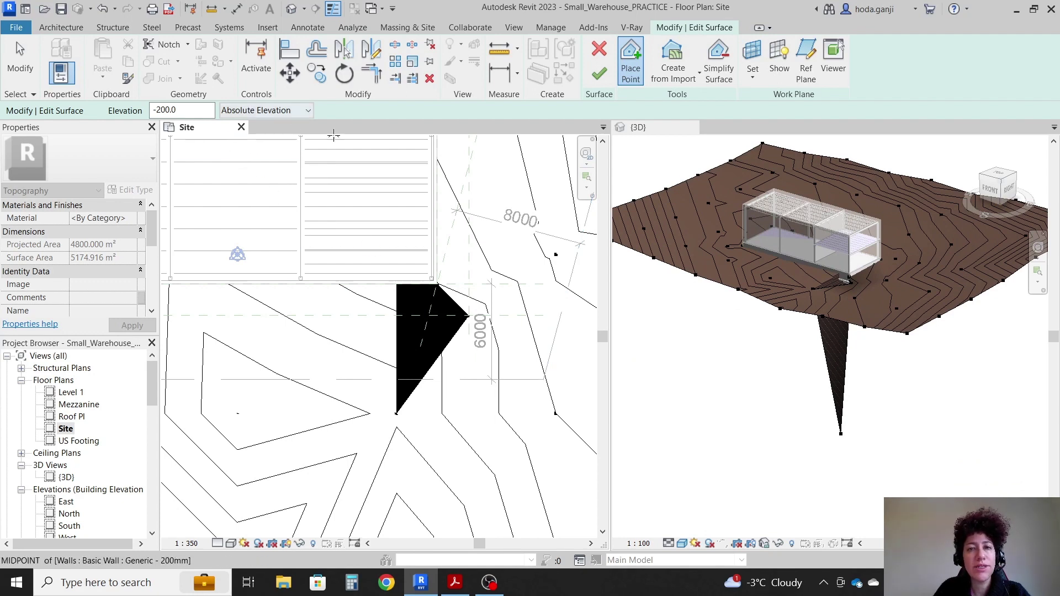
click(469, 325)
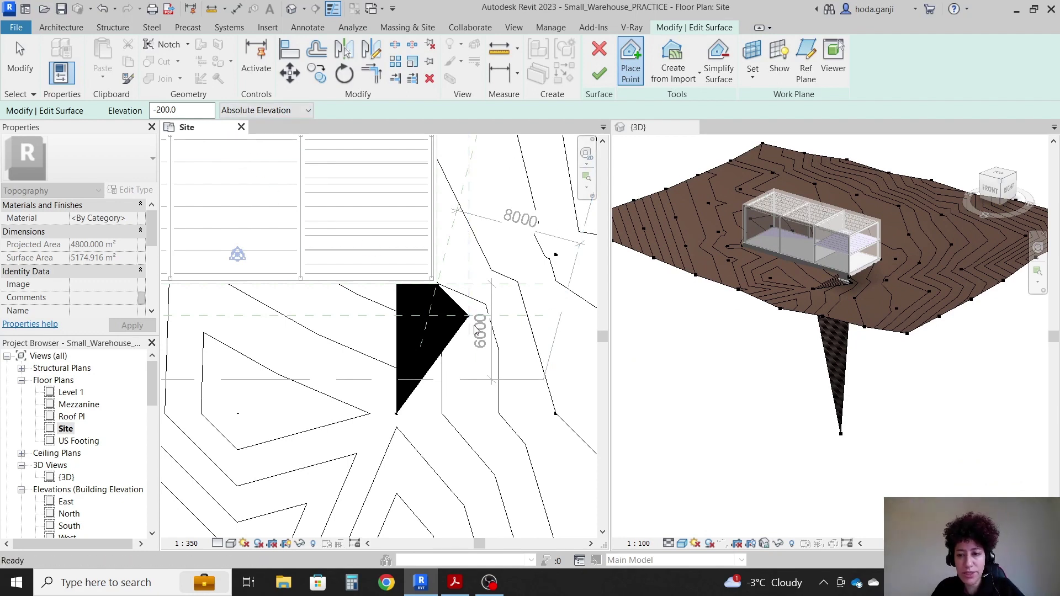
click(599, 72)
mouse_move(848, 440)
shift+middle_down()
mouse_move(843, 272)
mouse_move(839, 440)
mouse_move(836, 431)
shift+middle_up()
scroll(421, 434, down, 4)
scroll(421, 434, up, 4)
click(454, 583)
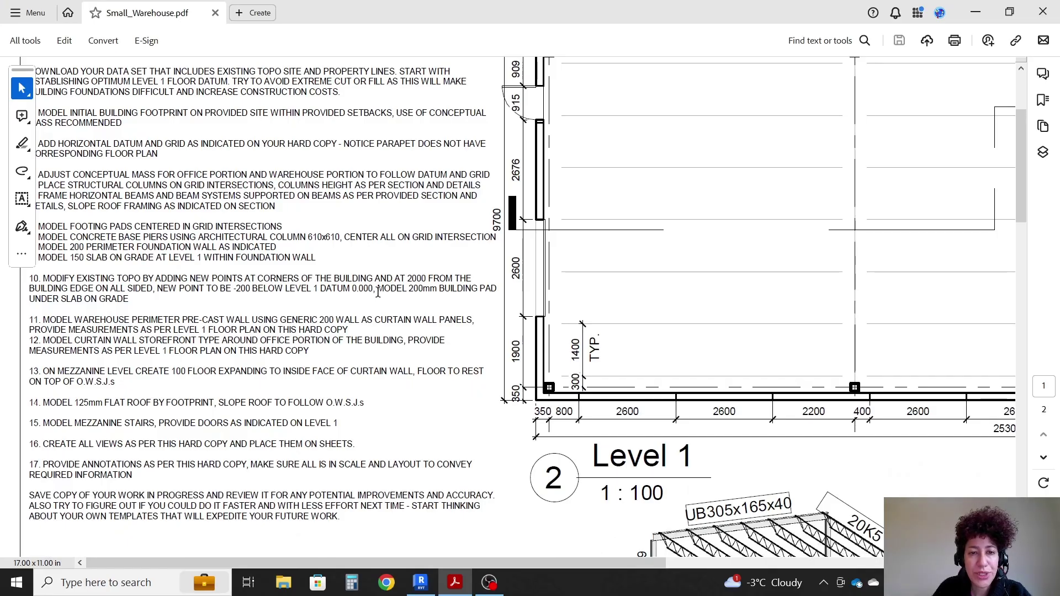
drag(380, 290, 131, 306)
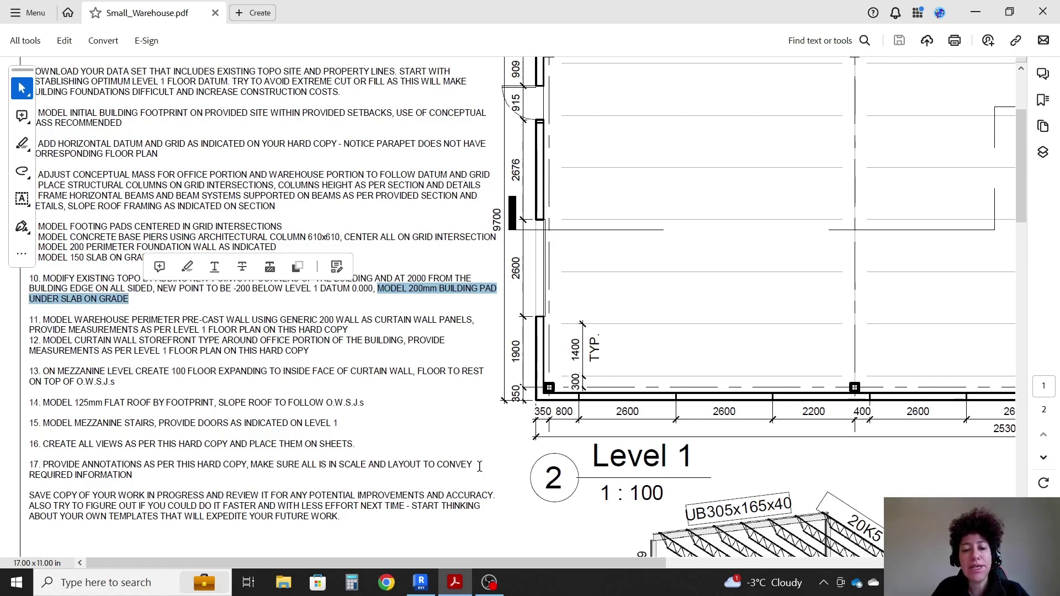
click(461, 588)
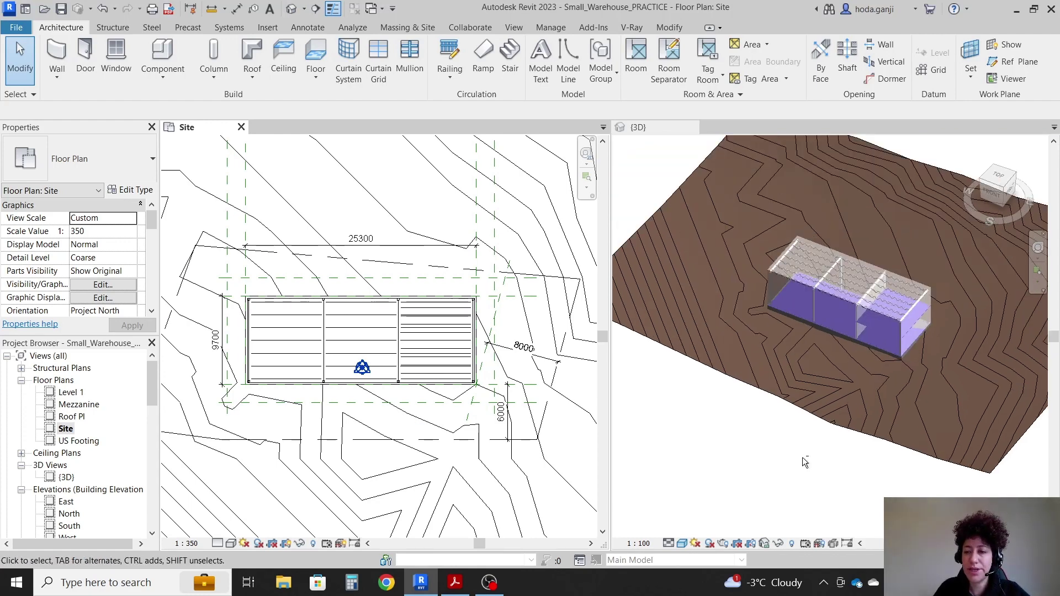
Step: Make the Site plan active and start sketching a building pad
shift+middle_drag(805, 462, 966, 147)
scroll(800, 303, up, 3)
click(370, 185)
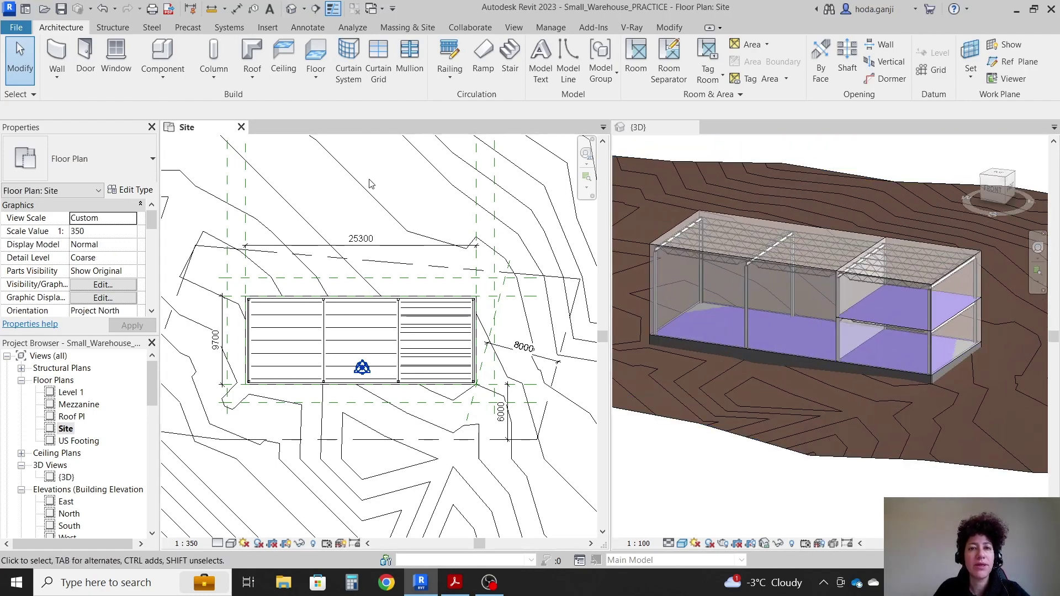
click(408, 27)
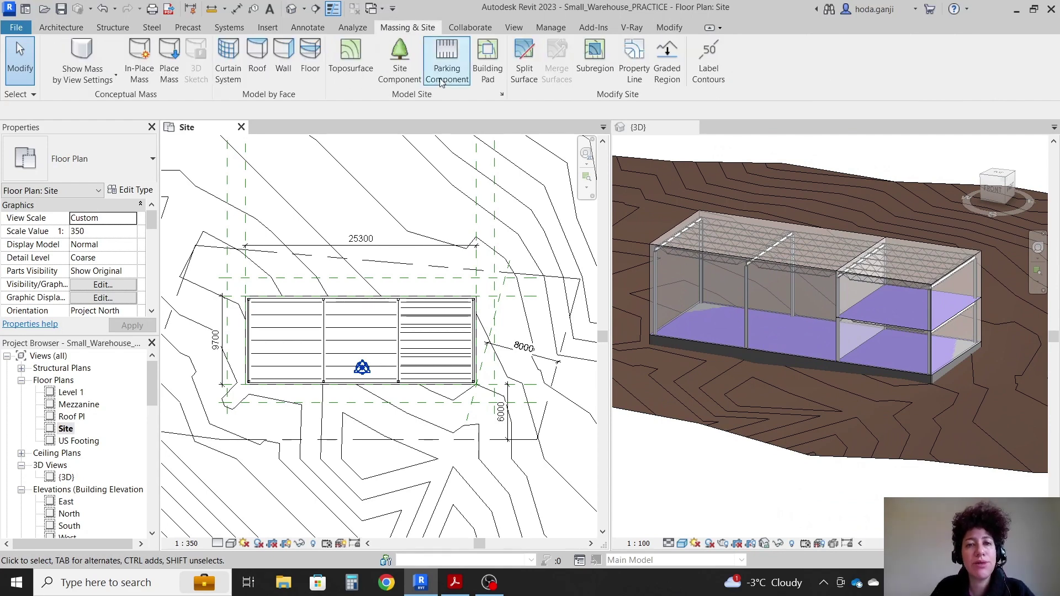
click(478, 63)
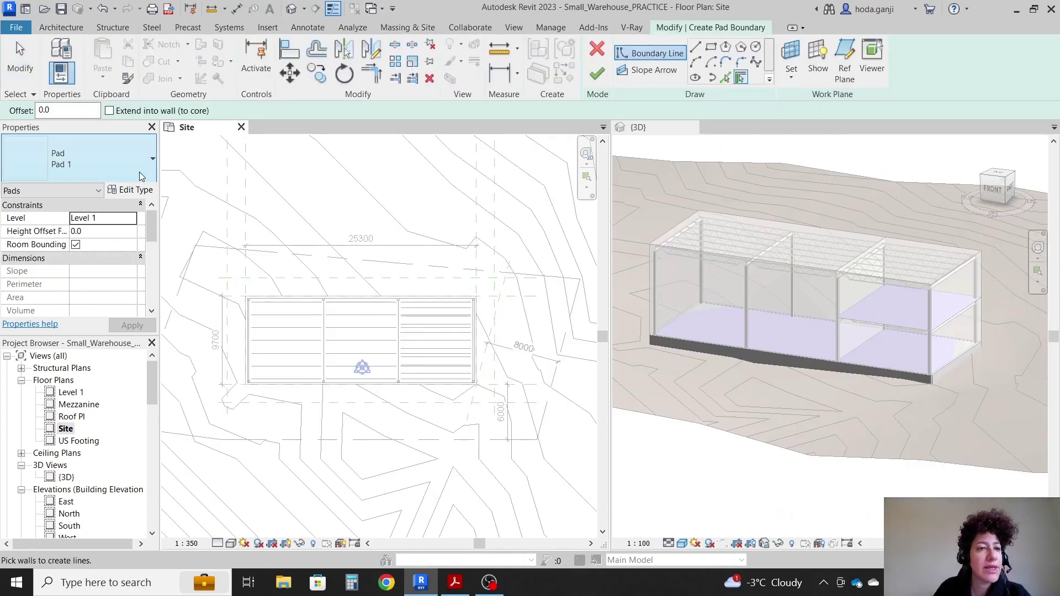
Step: Set the Pad 1 type's structure layer thickness to 200 and apply it
click(124, 156)
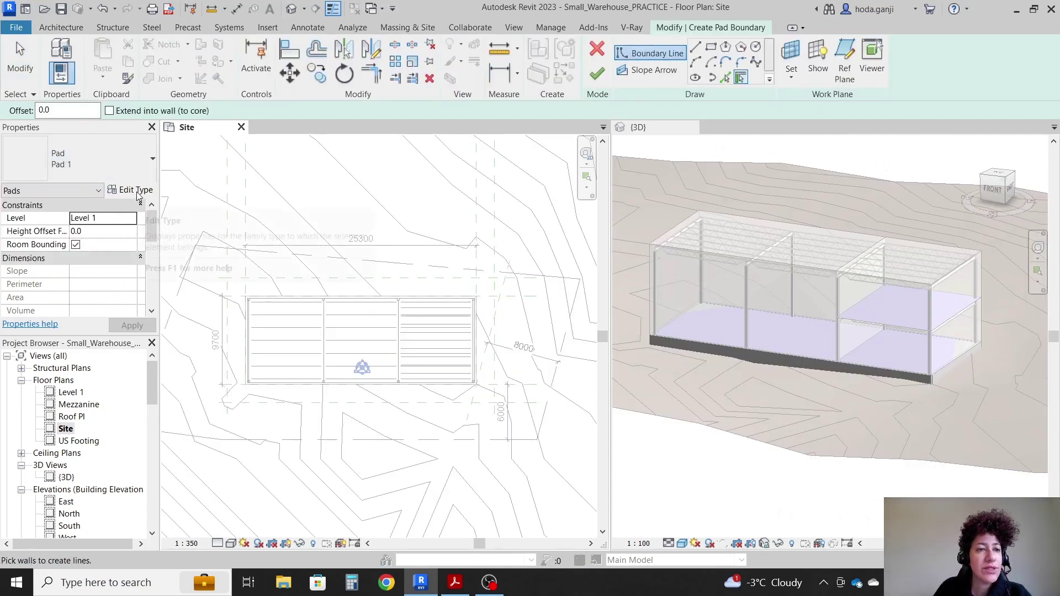
click(132, 191)
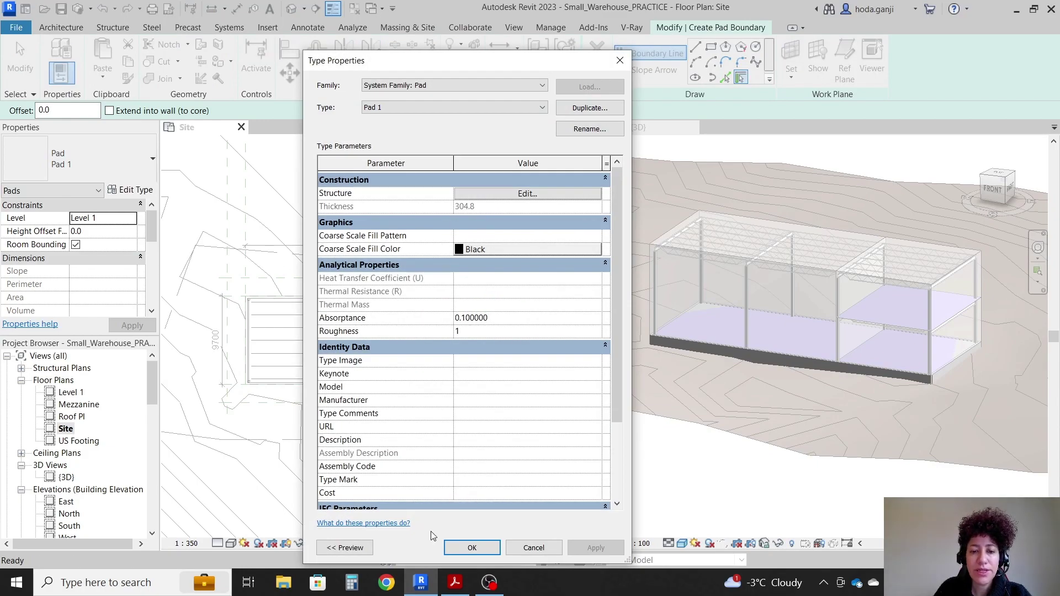
click(455, 582)
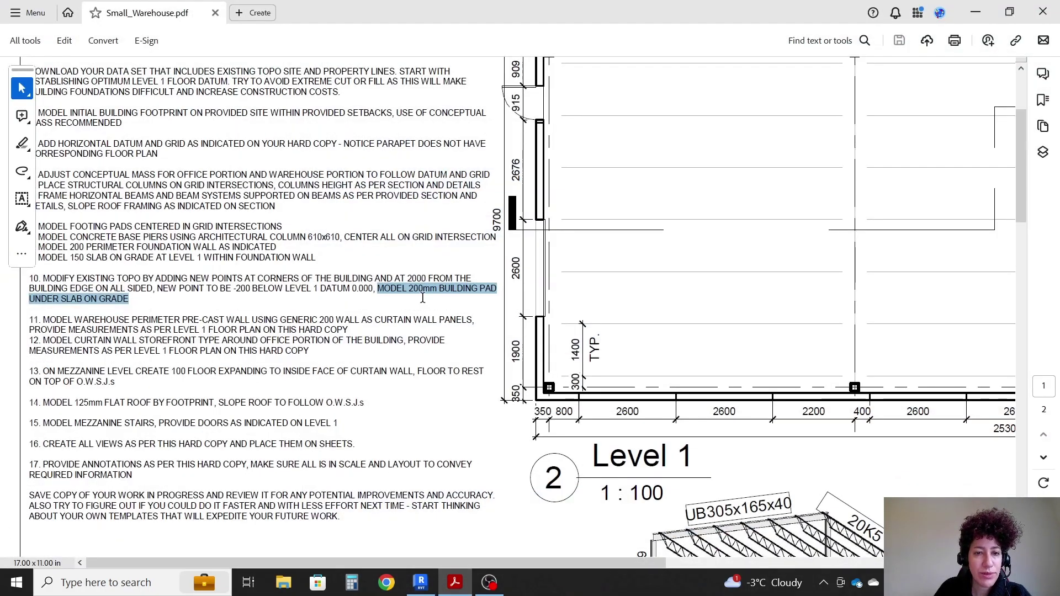
click(420, 582)
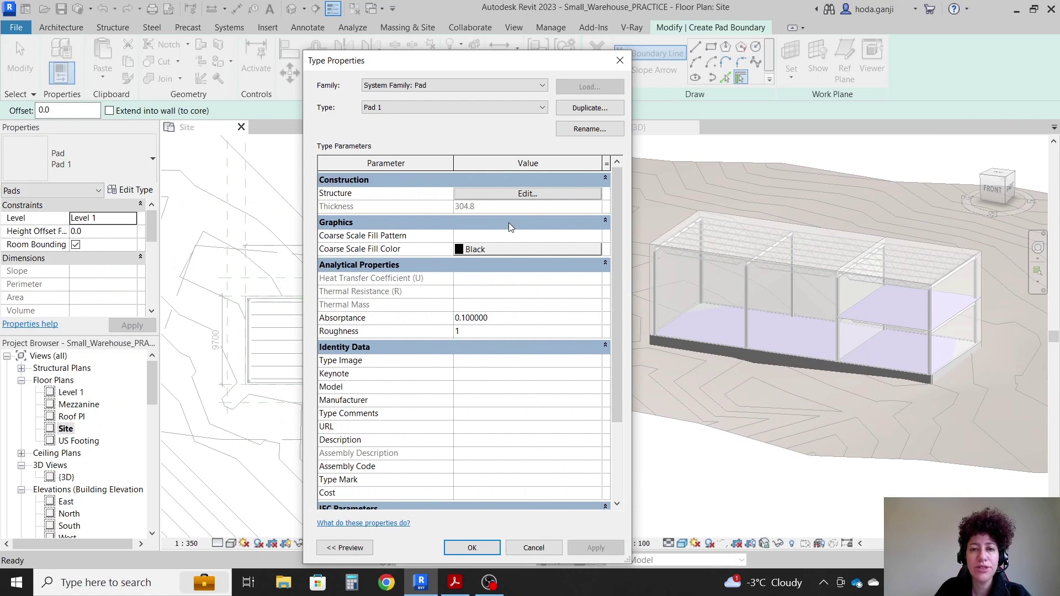
click(520, 197)
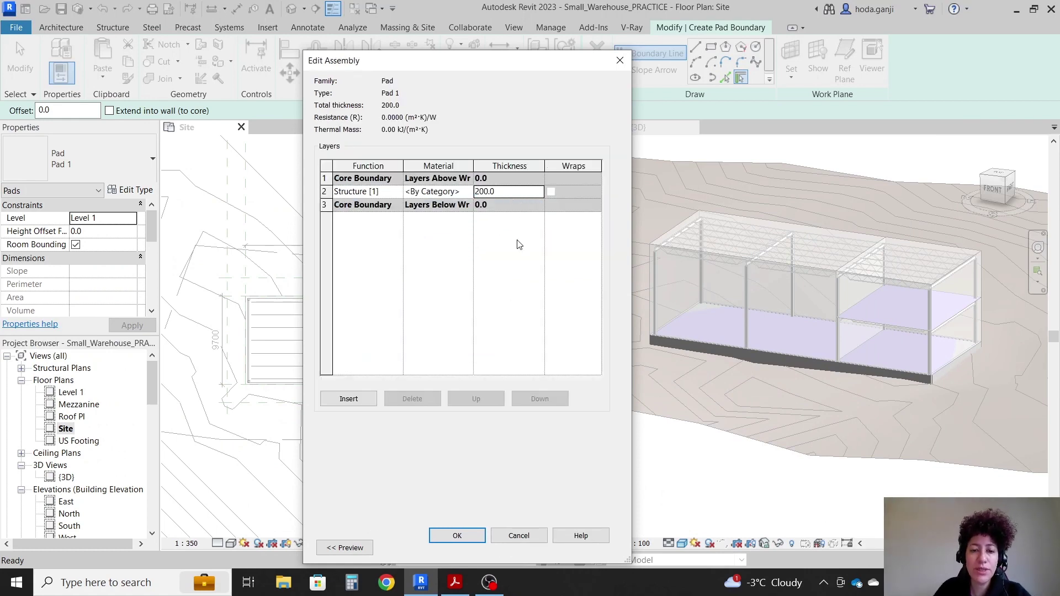
click(458, 535)
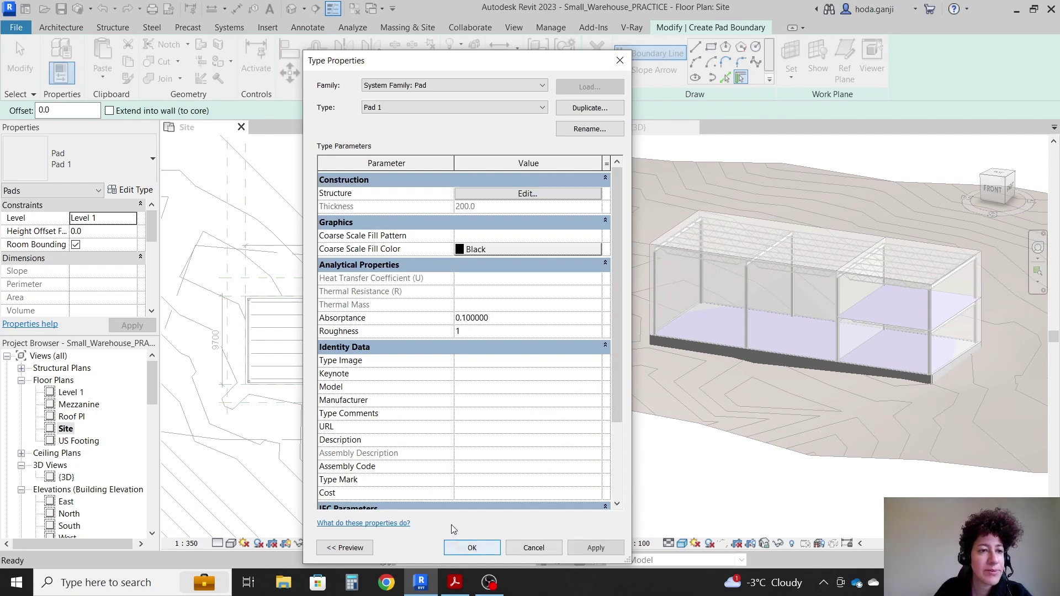
click(485, 547)
Step: Sketch the pad boundary as a rectangle between the building's opposite corners
scroll(221, 279, up, 6)
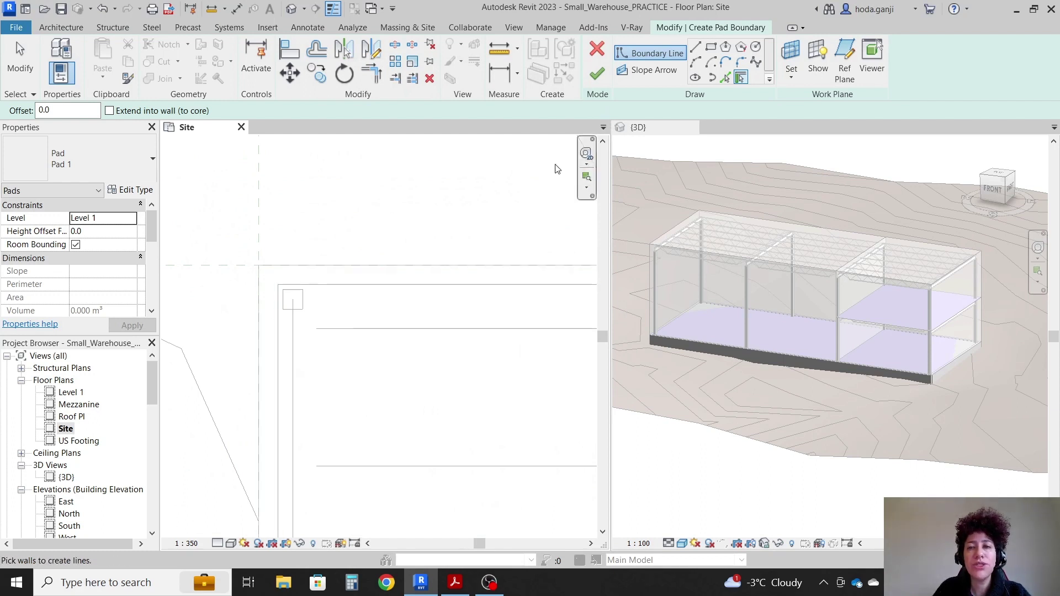
click(712, 47)
click(279, 284)
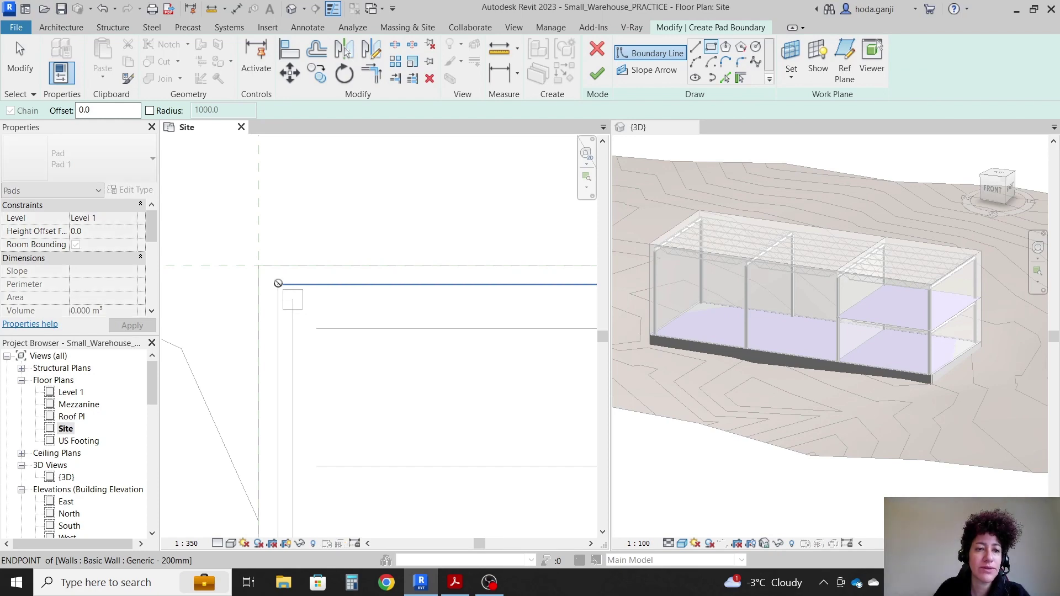
scroll(425, 215, down, 4)
scroll(547, 323, up, 5)
click(546, 323)
Step: Review the section drawings in the reference PDF brief
scroll(379, 298, up, 3)
scroll(472, 387, down, 3)
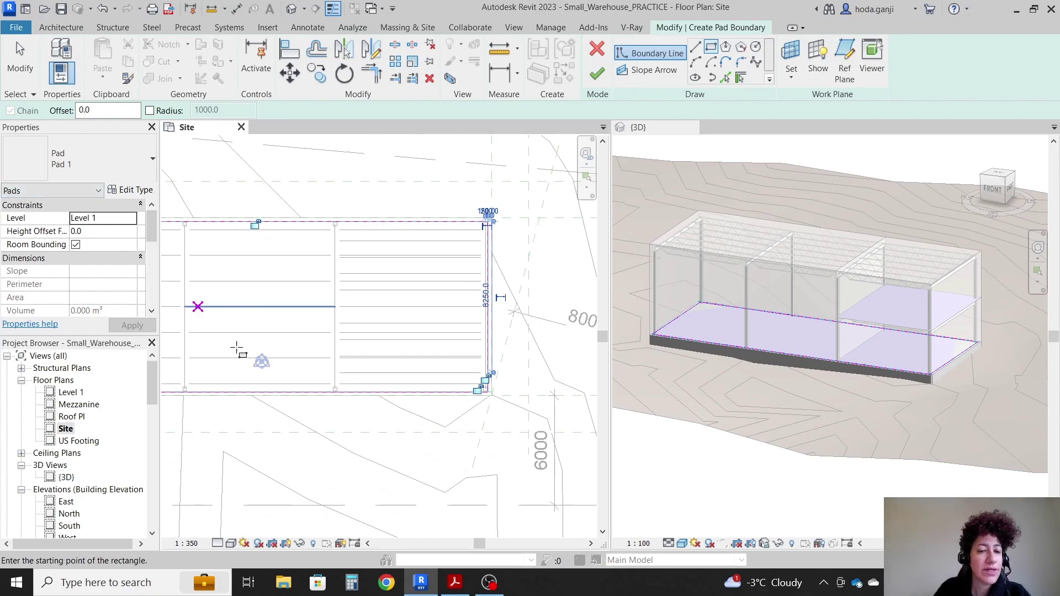
click(455, 583)
scroll(497, 464, down, 10)
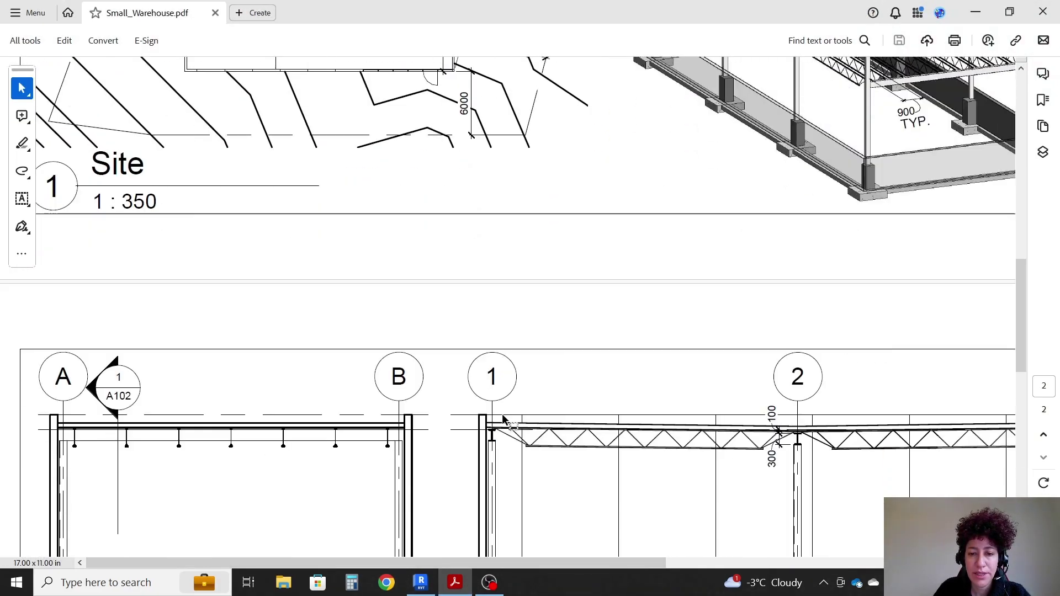
scroll(499, 448, down, 4)
scroll(513, 551, right, 6)
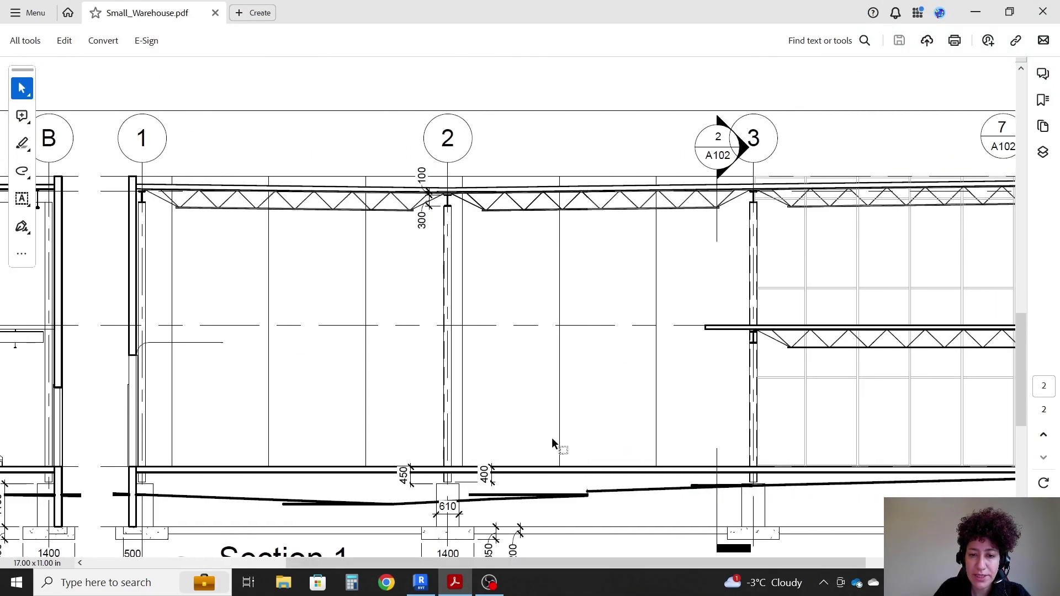
scroll(550, 432, down, 2)
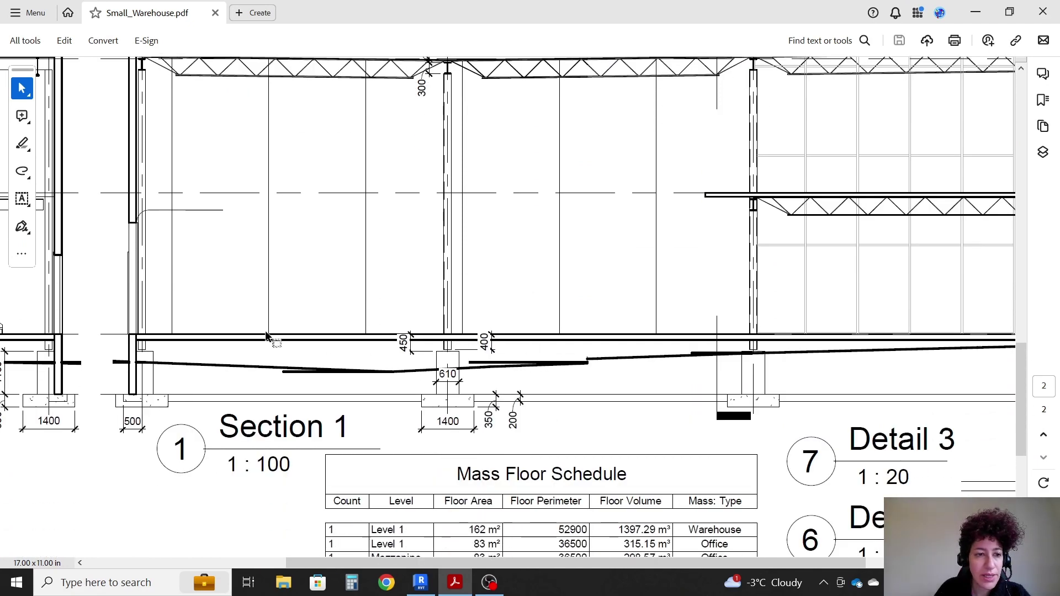
drag(383, 566, 518, 568)
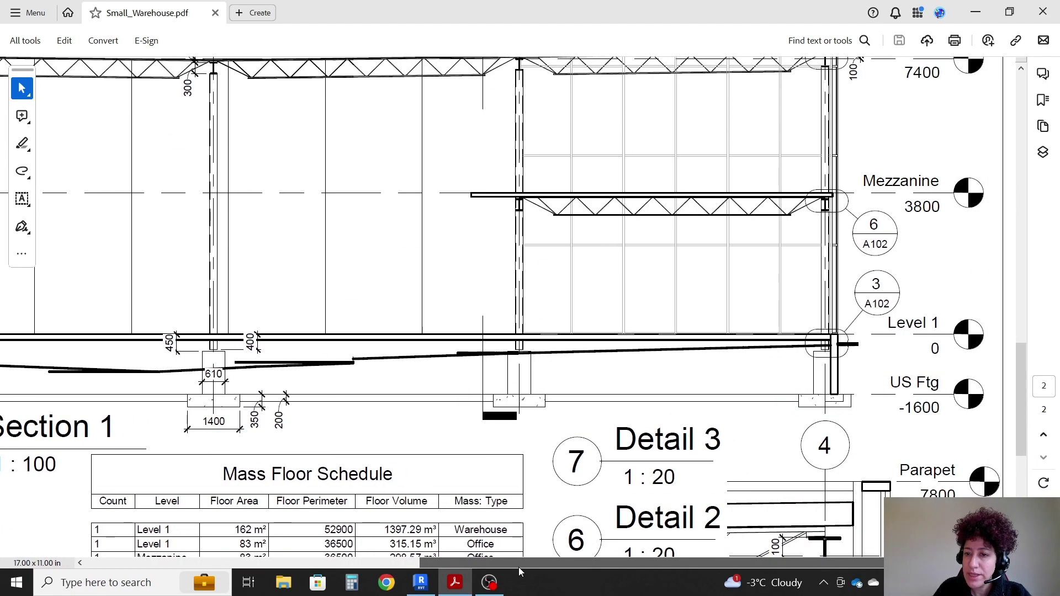
scroll(740, 447, down, 7)
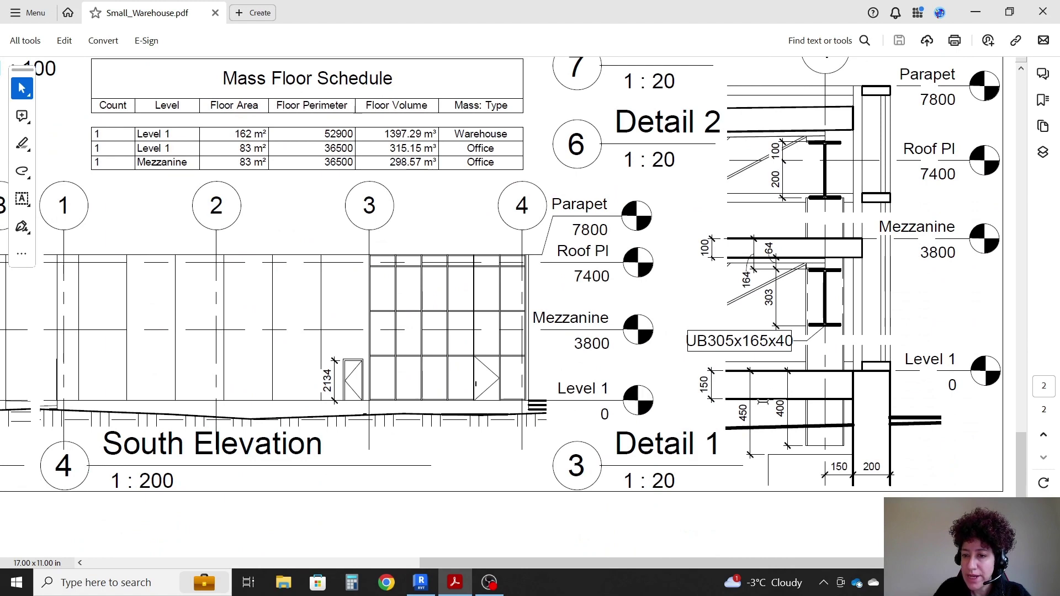
click(419, 583)
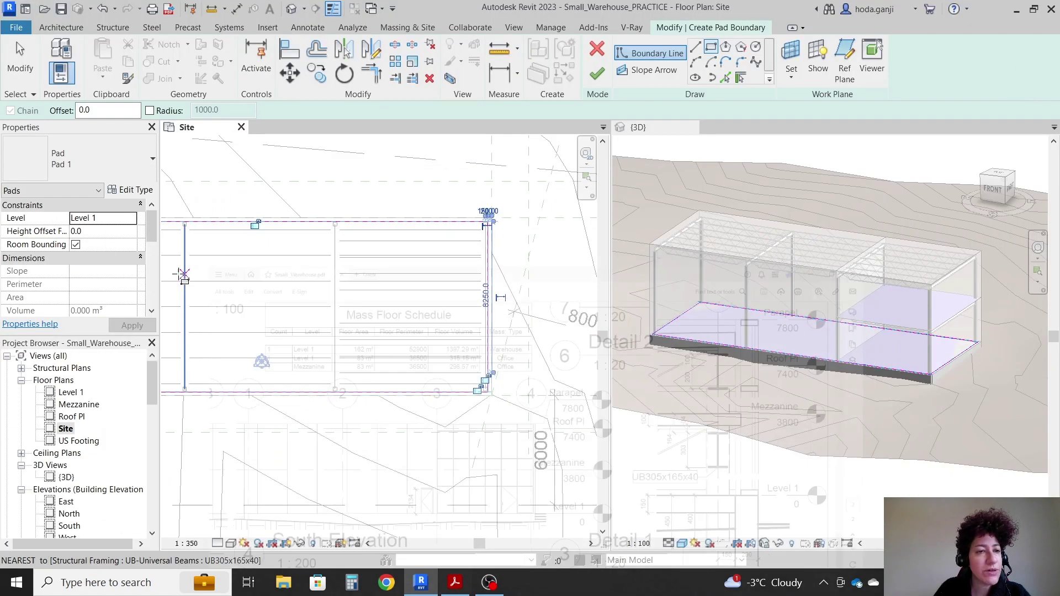
Step: Set the pad's Height Offset to -150, finish the pad, and activate the {3D} view
click(105, 231)
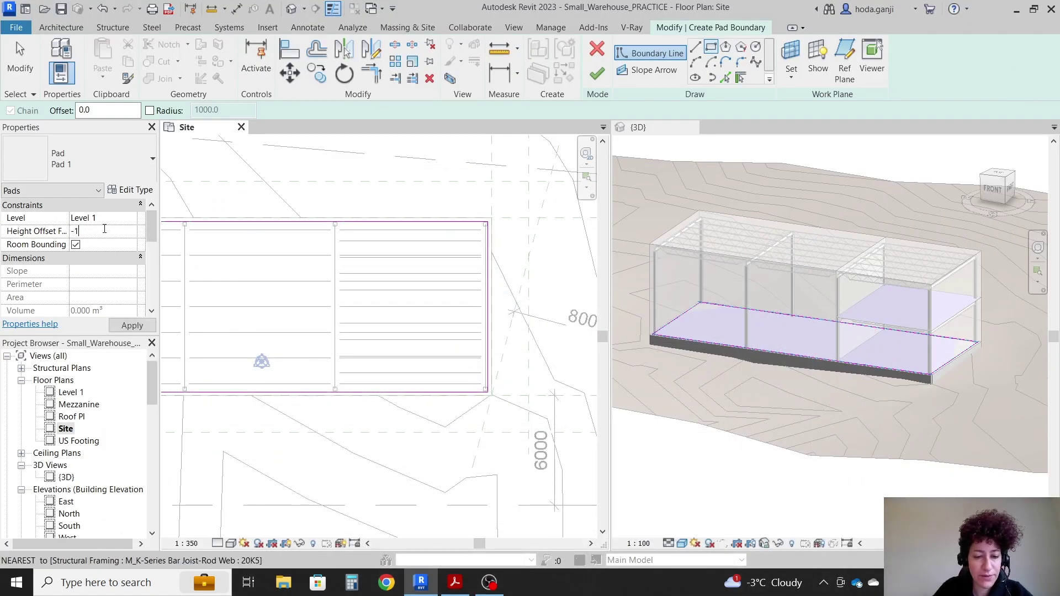
click(597, 72)
click(729, 492)
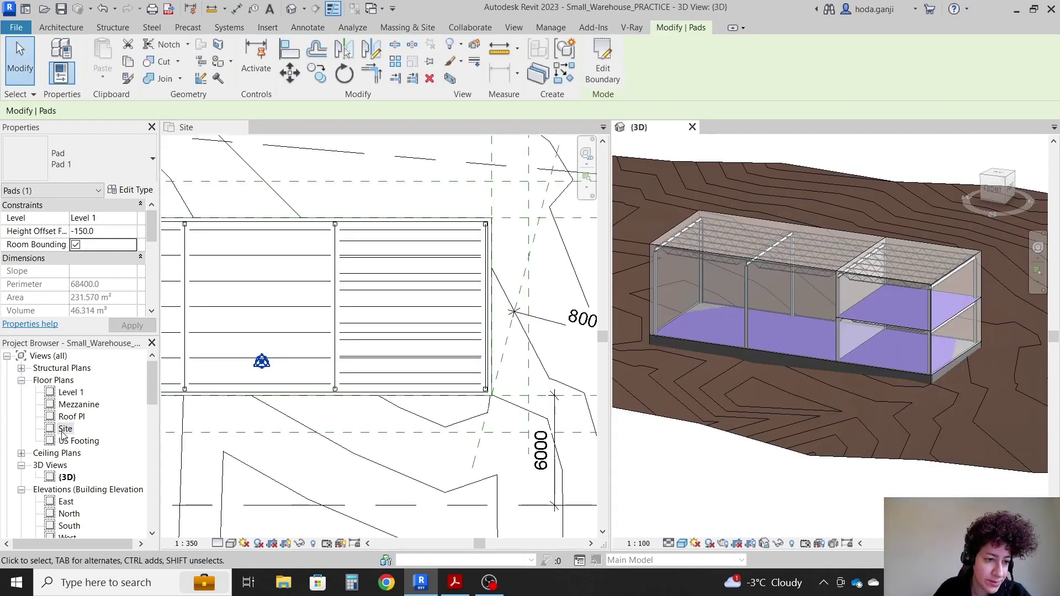
Step: Open Section 1 and select the pad beneath the floor to confirm Level 1 and -150 offset
scroll(62, 434, down, 2)
double_click(76, 490)
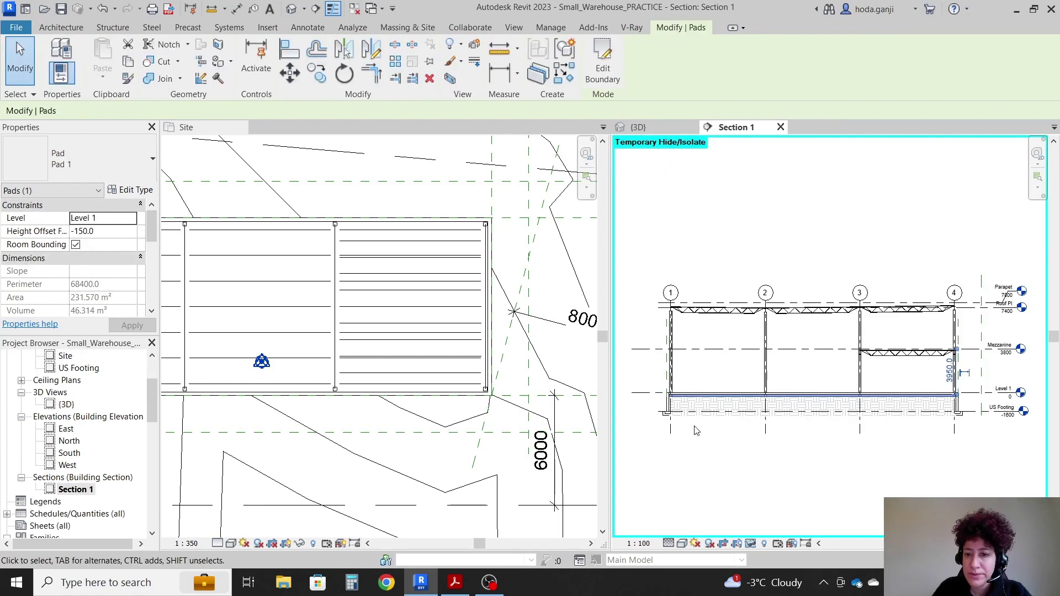
scroll(678, 424, up, 6)
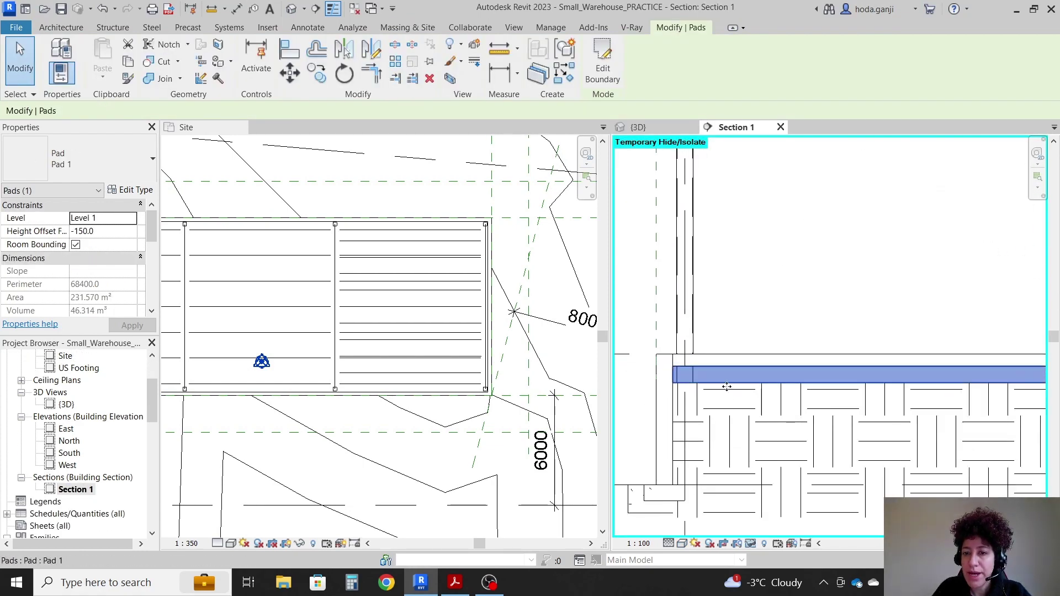
click(727, 359)
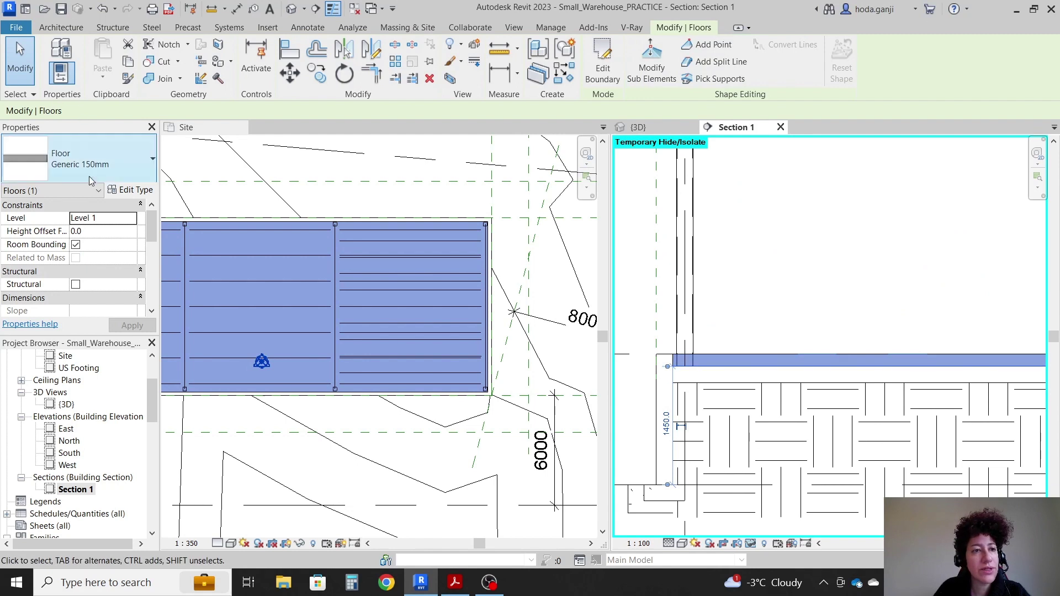
click(713, 385)
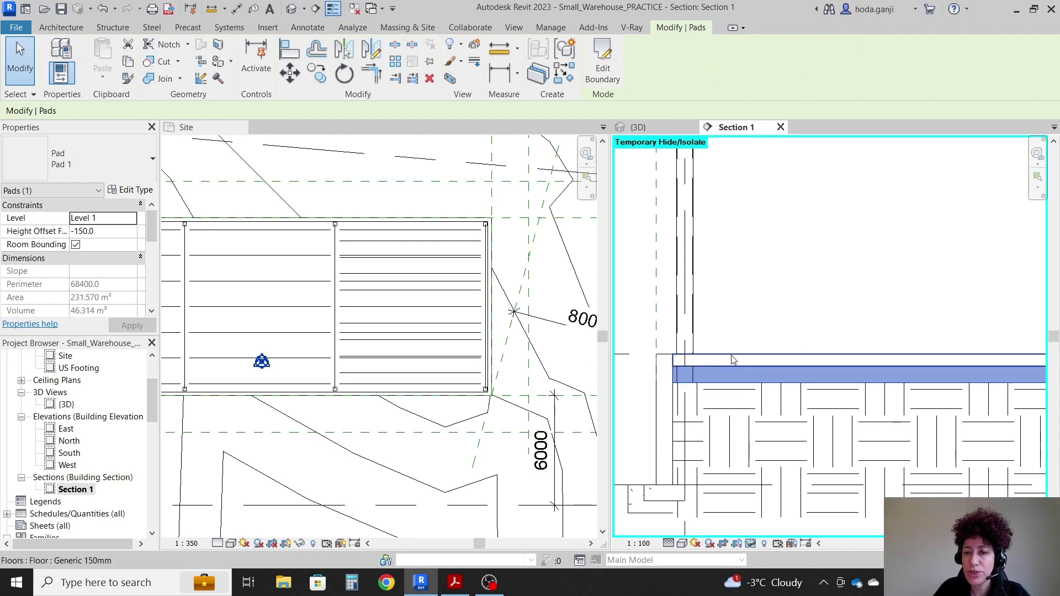
scroll(733, 370, down, 2)
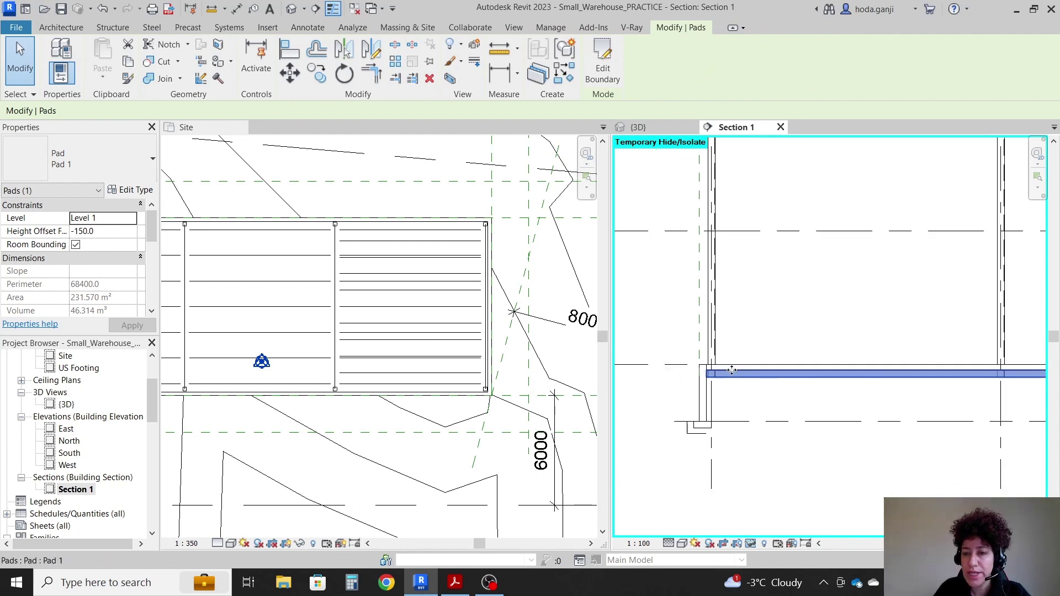
scroll(733, 369, down, 1)
click(805, 497)
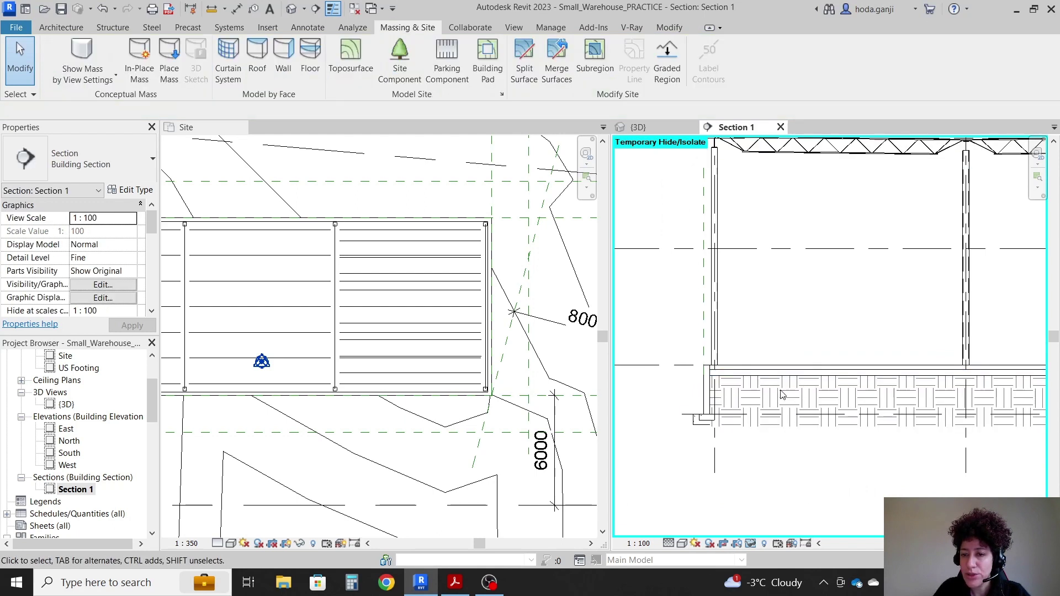
scroll(773, 433, up, 2)
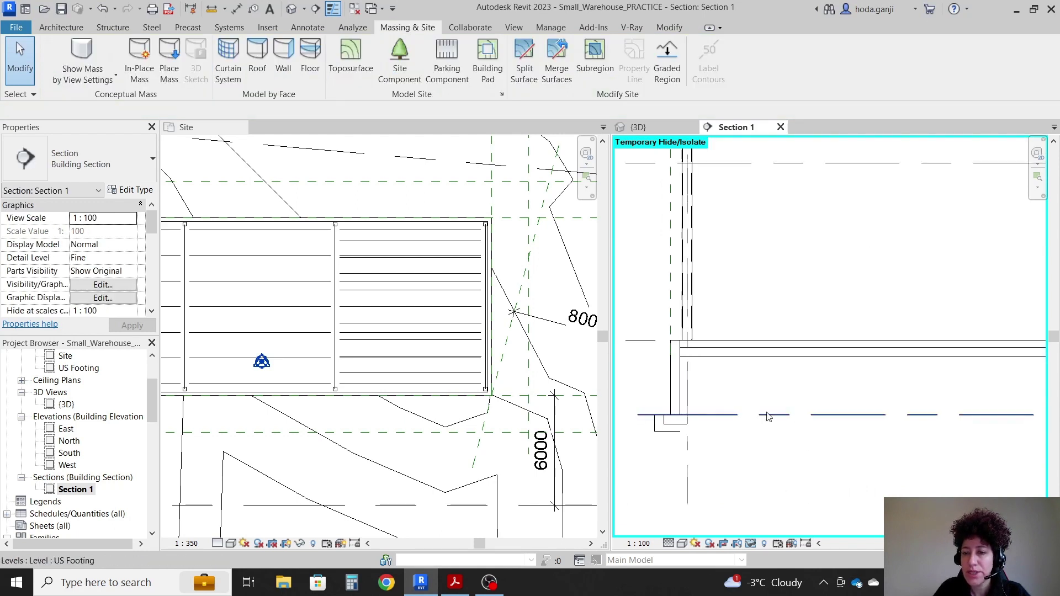
click(728, 388)
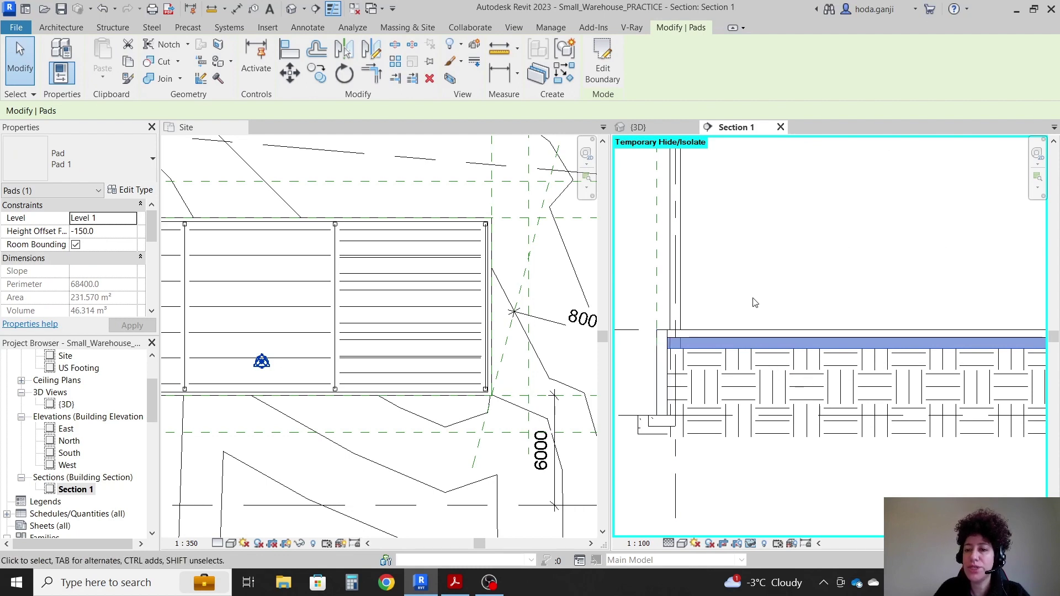
click(809, 504)
Step: Tab the views, close all but Section 1, and reset Temporary Hide/Isolate
key(t)
key(w)
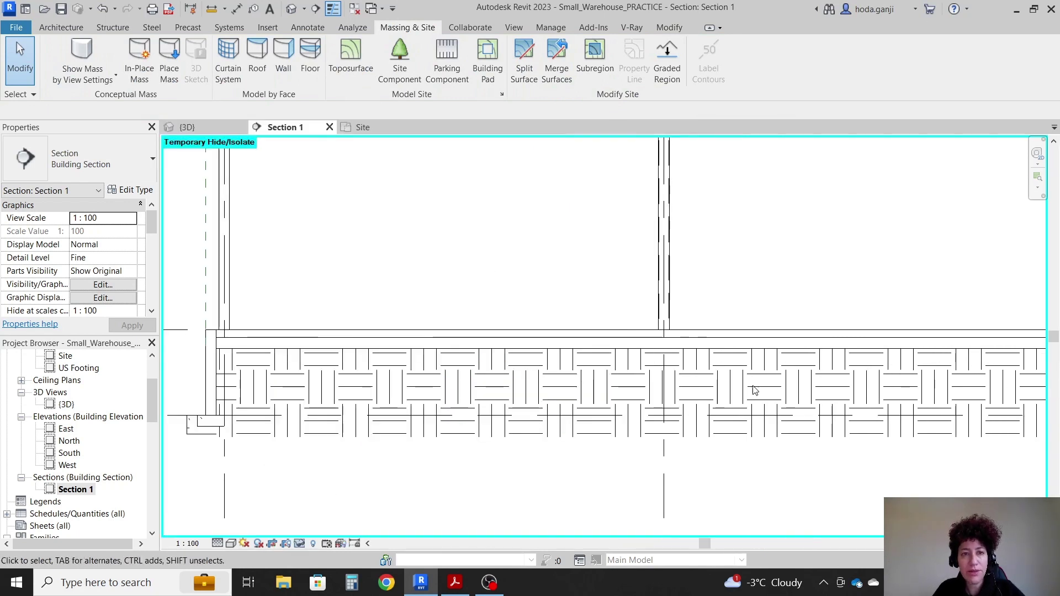
click(355, 9)
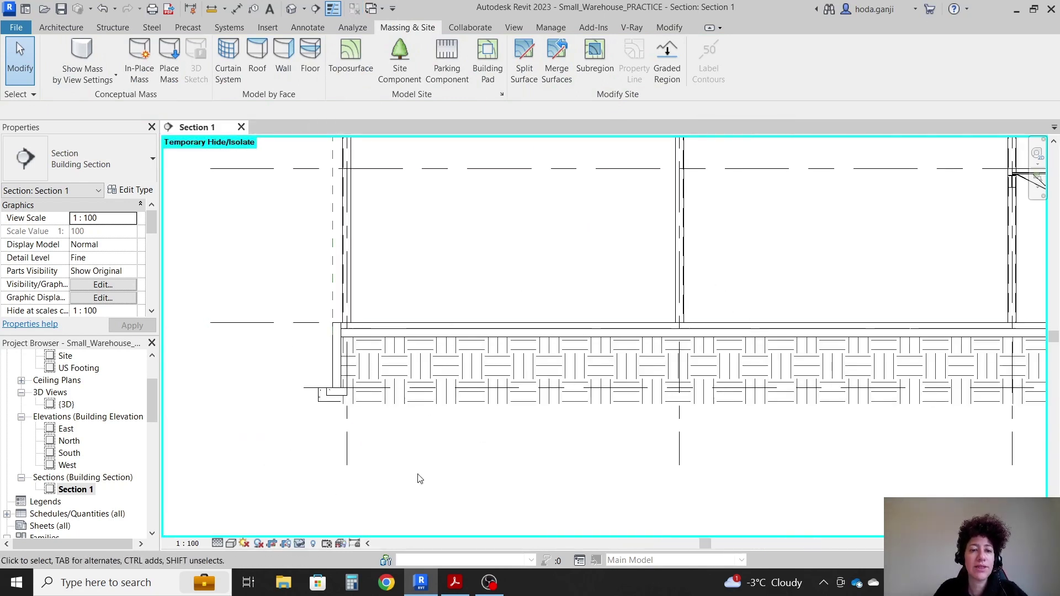
click(296, 544)
click(365, 527)
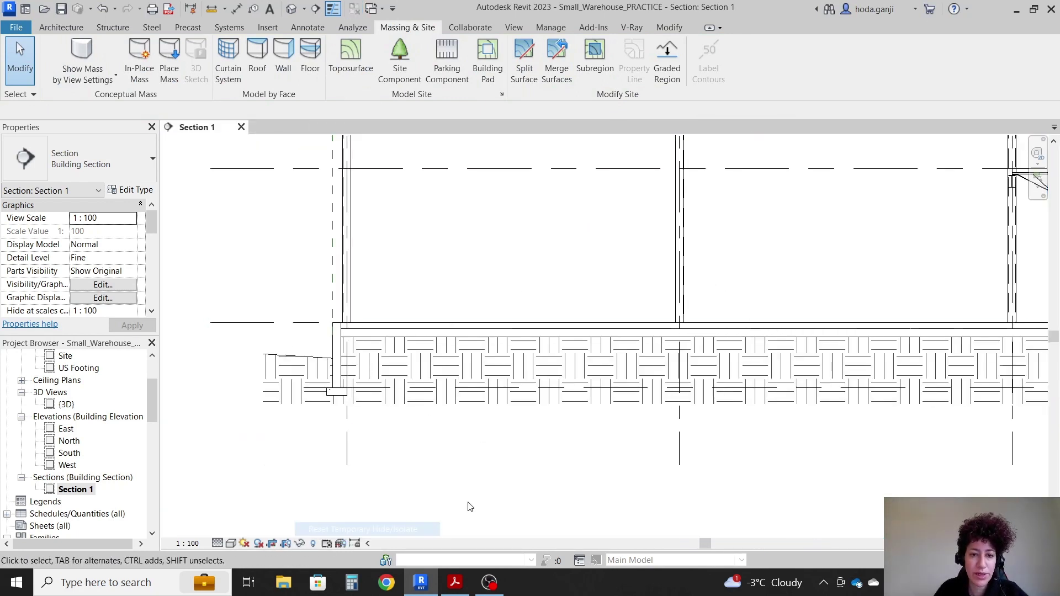
Step: Compare the section against the reference warehouse PDF
scroll(359, 469, down, 4)
scroll(502, 442, up, 3)
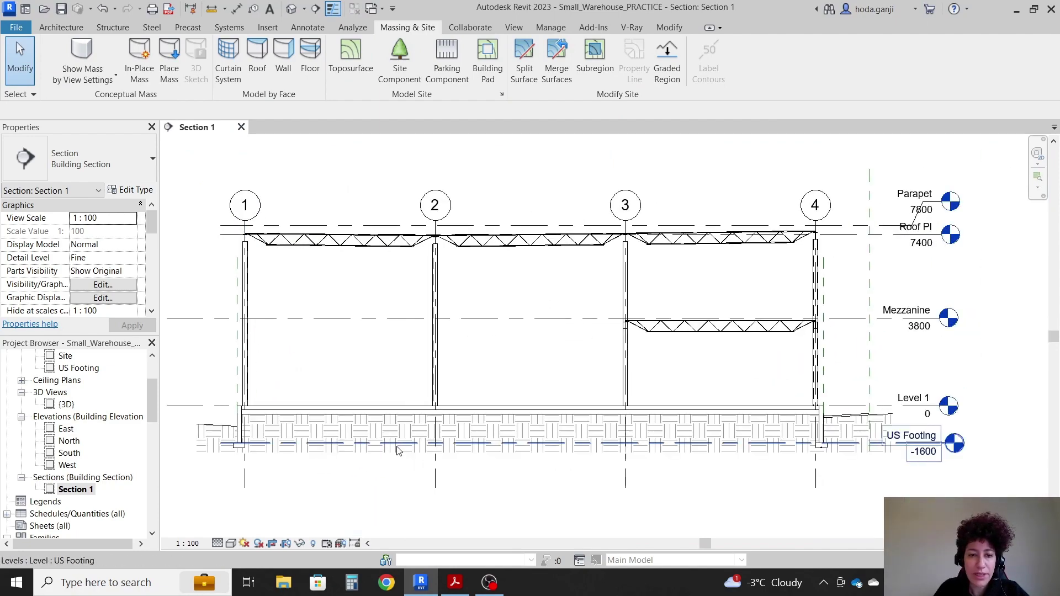
click(455, 581)
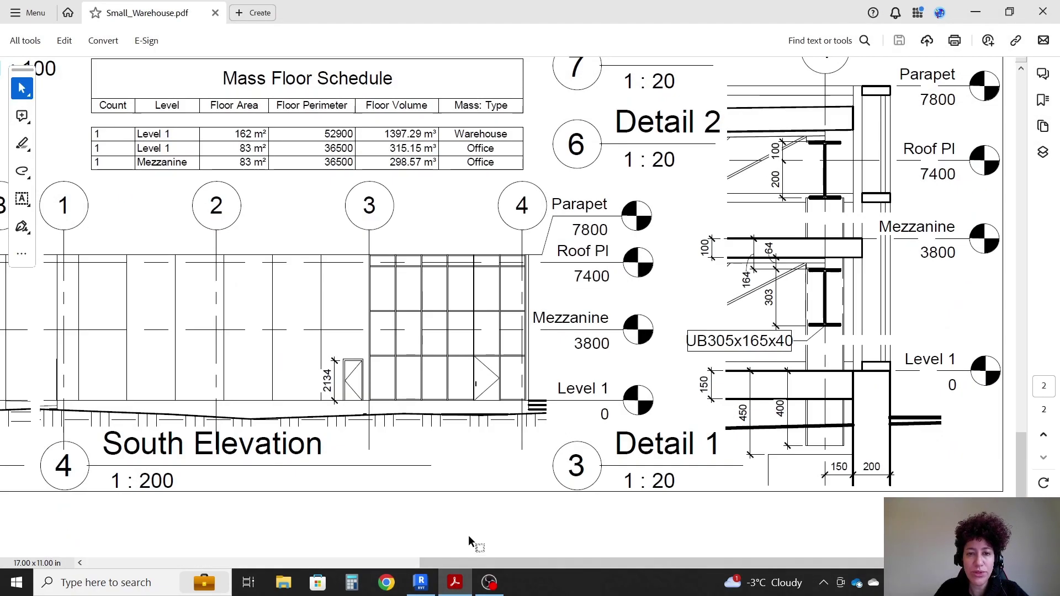
ctrl+scroll(470, 534, up, 4)
drag(483, 562, 344, 561)
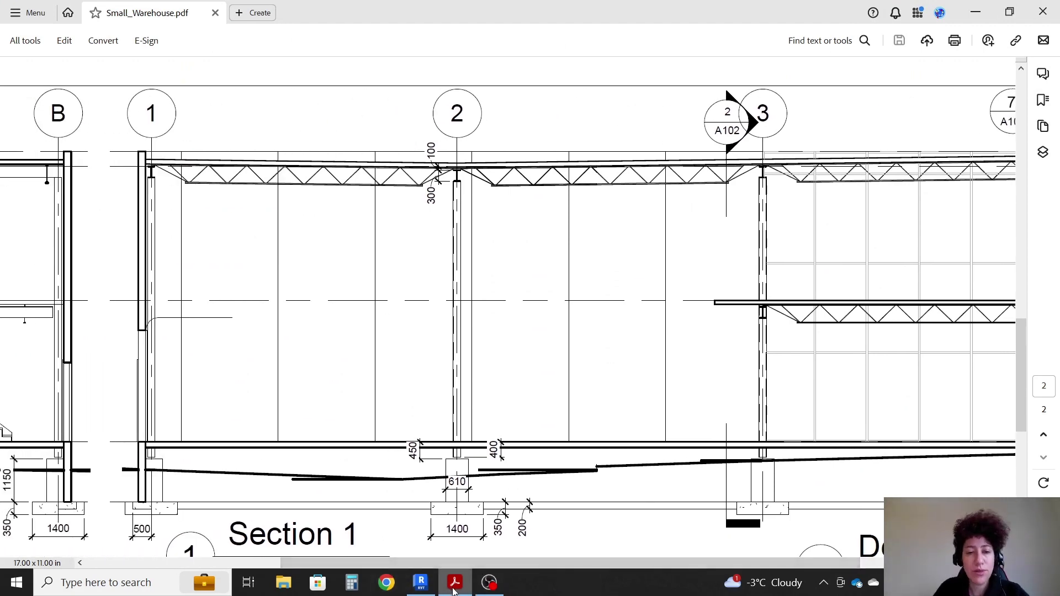
click(420, 581)
Step: Hide the first topography surface in Section 1
click(220, 431)
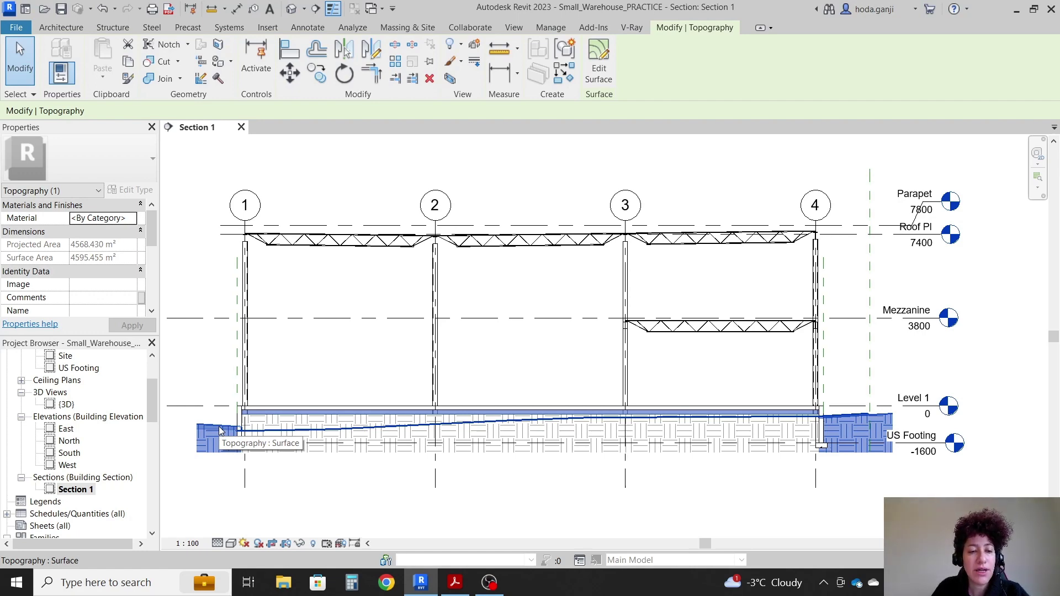
click(456, 583)
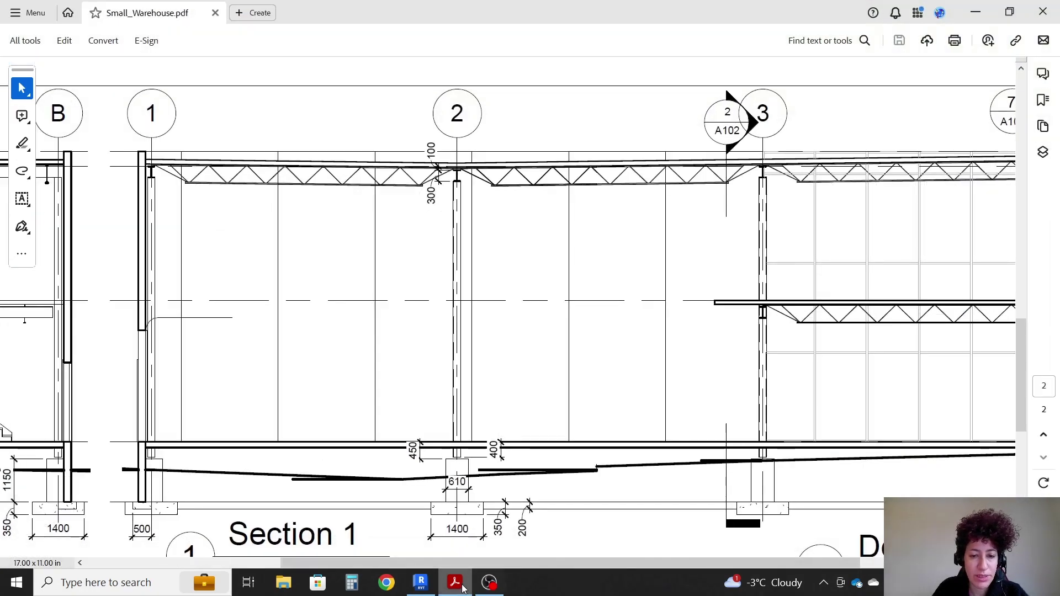
click(421, 583)
right_click(204, 445)
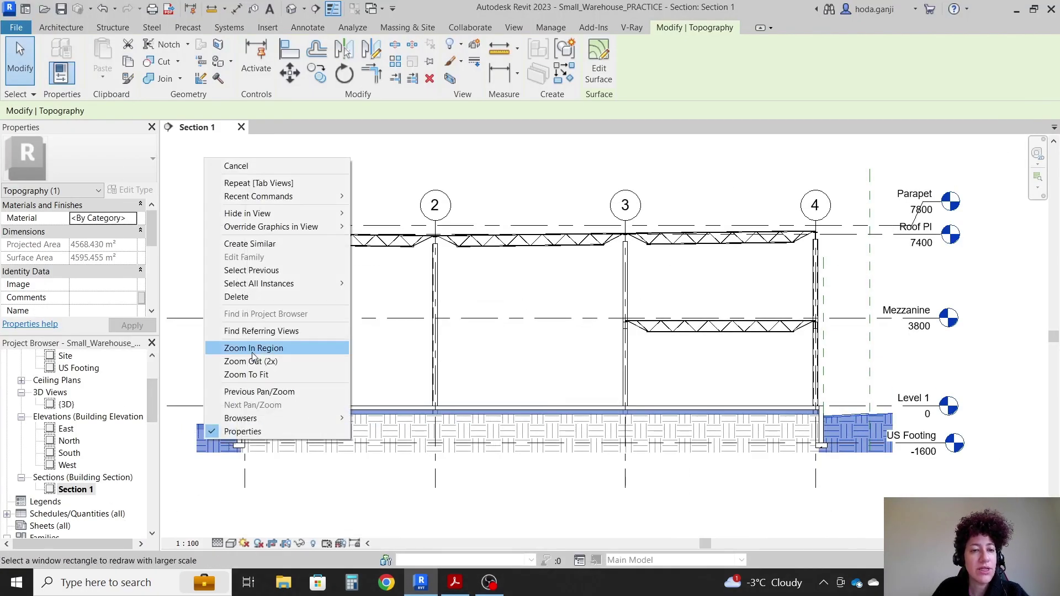
mouse_move(275, 214)
click(371, 215)
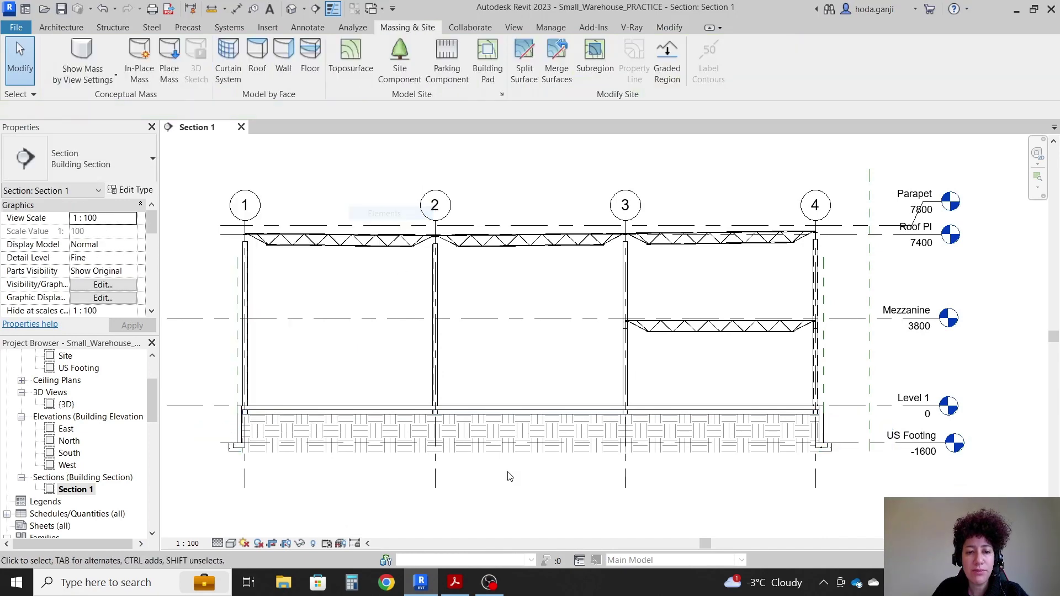
Step: Hide the remaining topography surface in this view
click(276, 420)
right_click(277, 421)
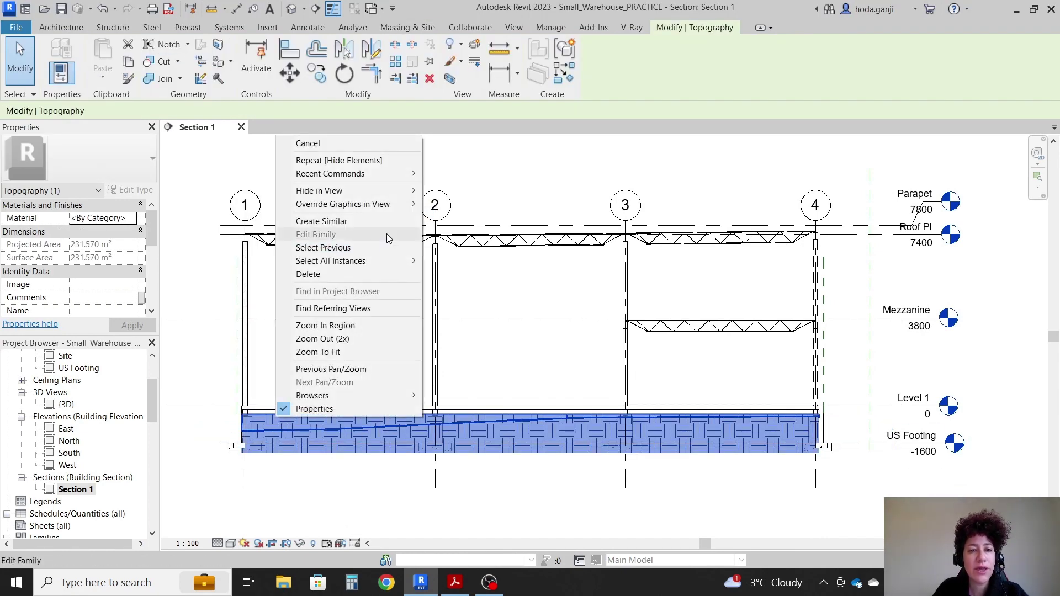
mouse_move(387, 197)
click(442, 191)
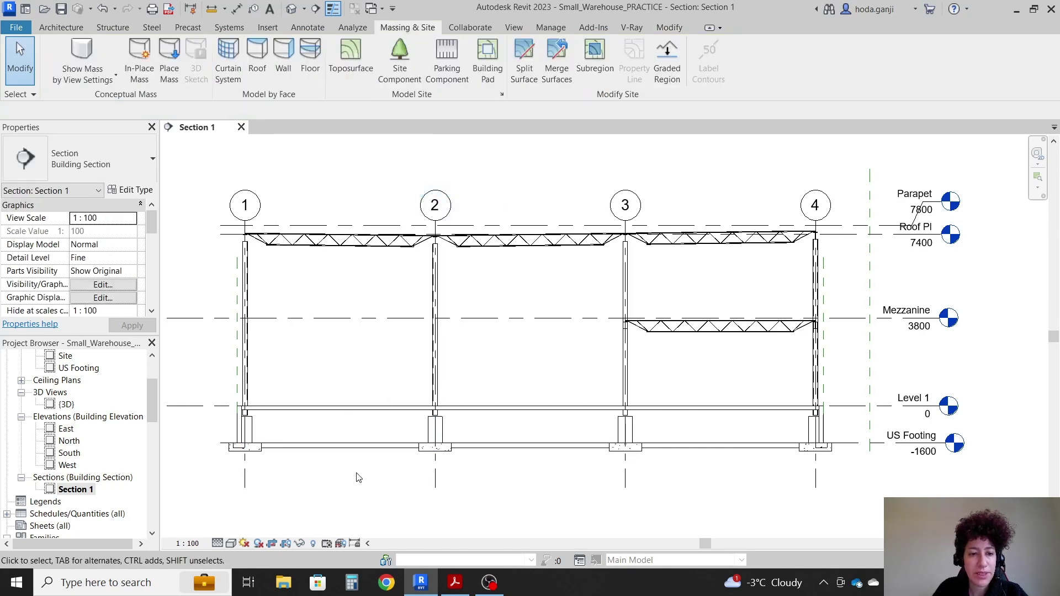
scroll(317, 506, up, 1)
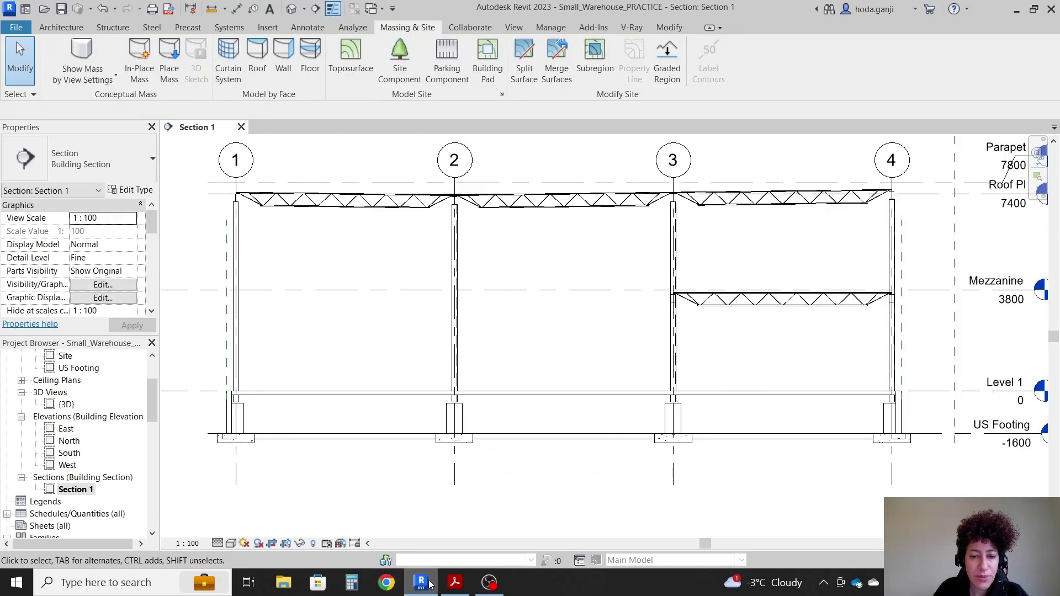
Step: Check the footing section in the reference PDF
click(455, 584)
scroll(248, 246, down, 2)
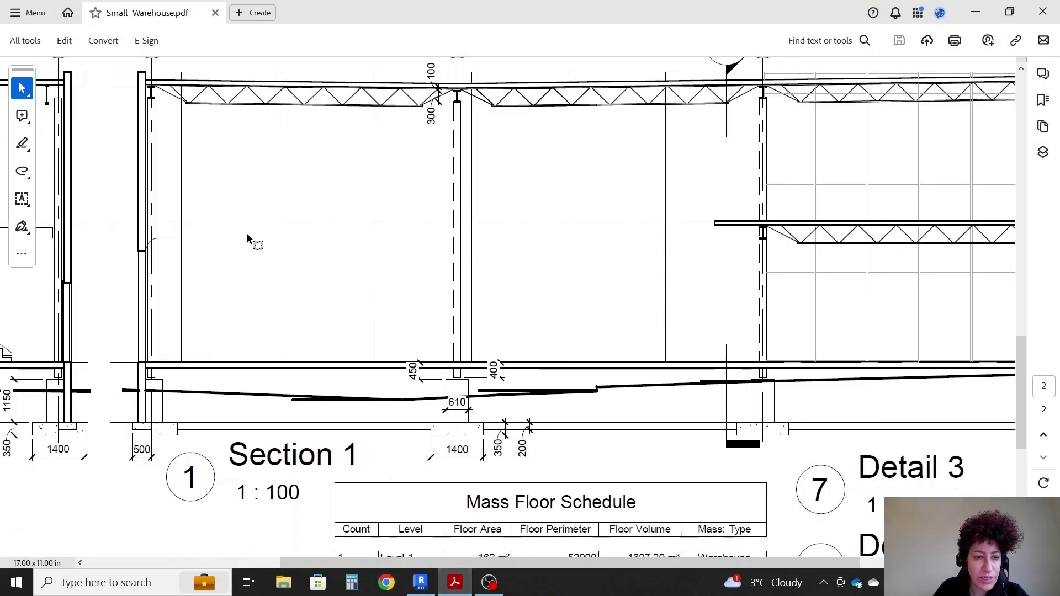
scroll(170, 469, up, 1)
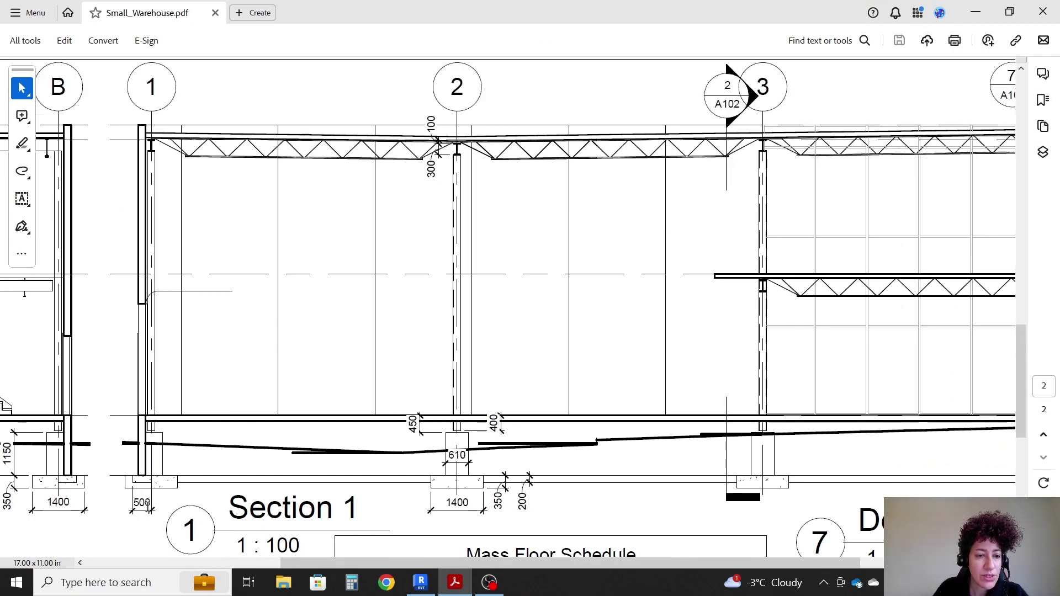
click(454, 582)
scroll(210, 475, up, 6)
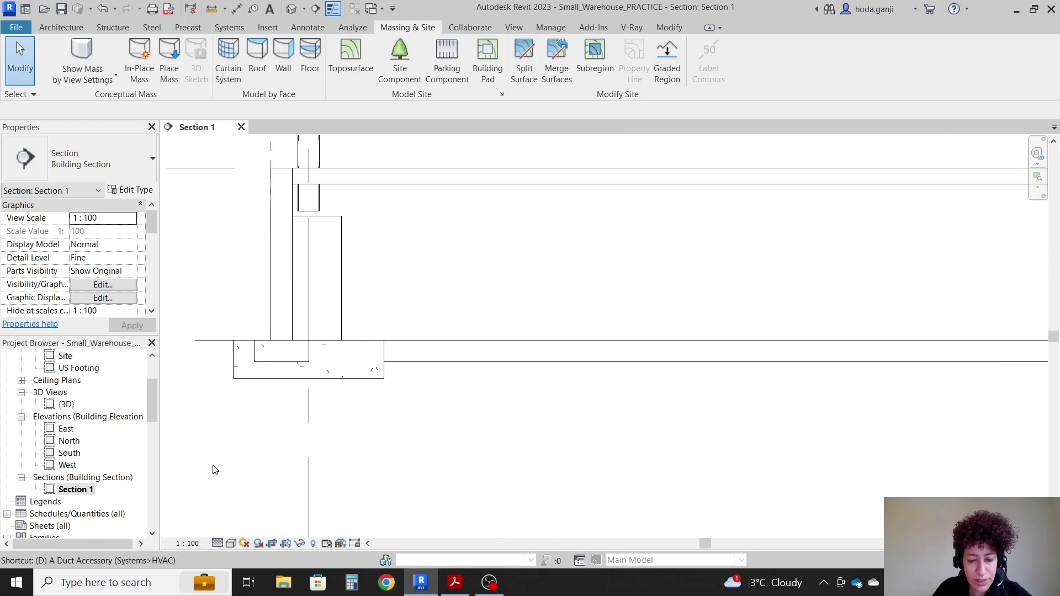
Step: Dimension the grid 1 pedestal width as 500 with an aligned dimension (DI)
key(d)
key(i)
click(269, 334)
click(363, 334)
scroll(363, 337, down, 3)
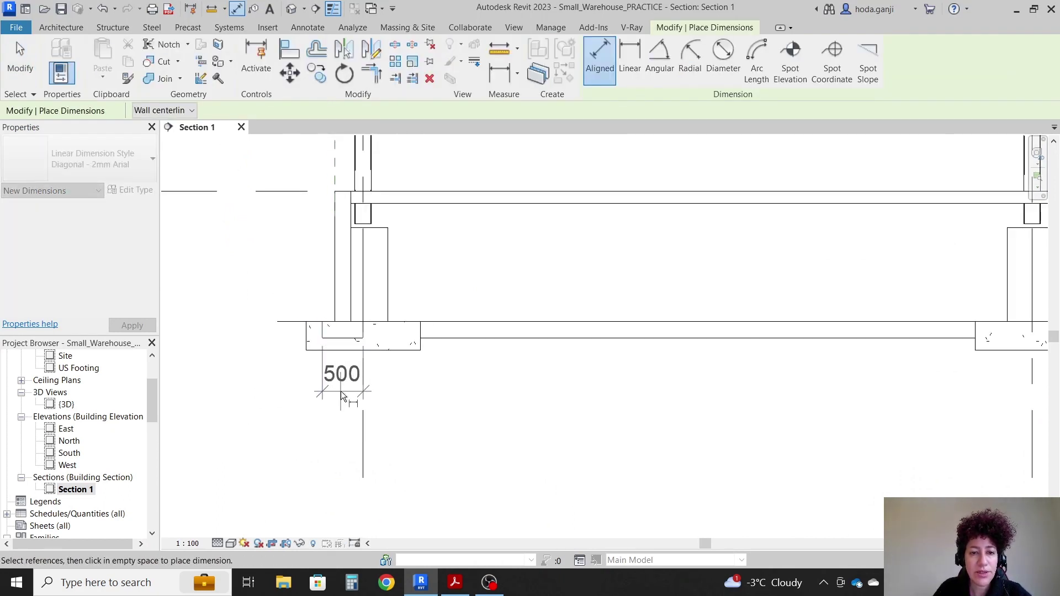
click(340, 391)
scroll(340, 391, down, 3)
scroll(437, 395, up, 2)
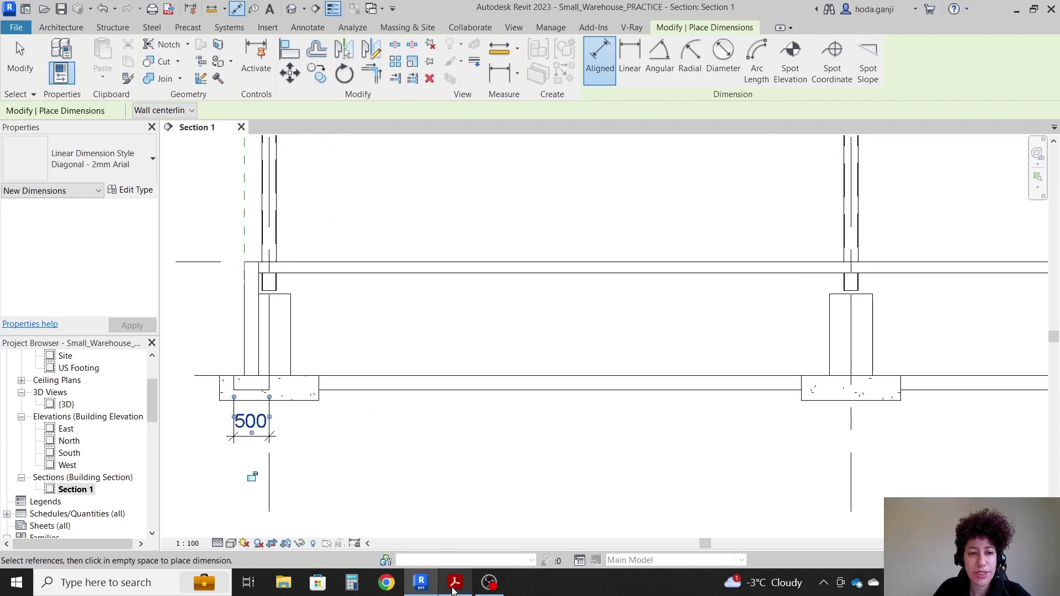
Step: Compare the remaining pier dimensions on the reference PDF
click(455, 582)
scroll(514, 307, down, 1)
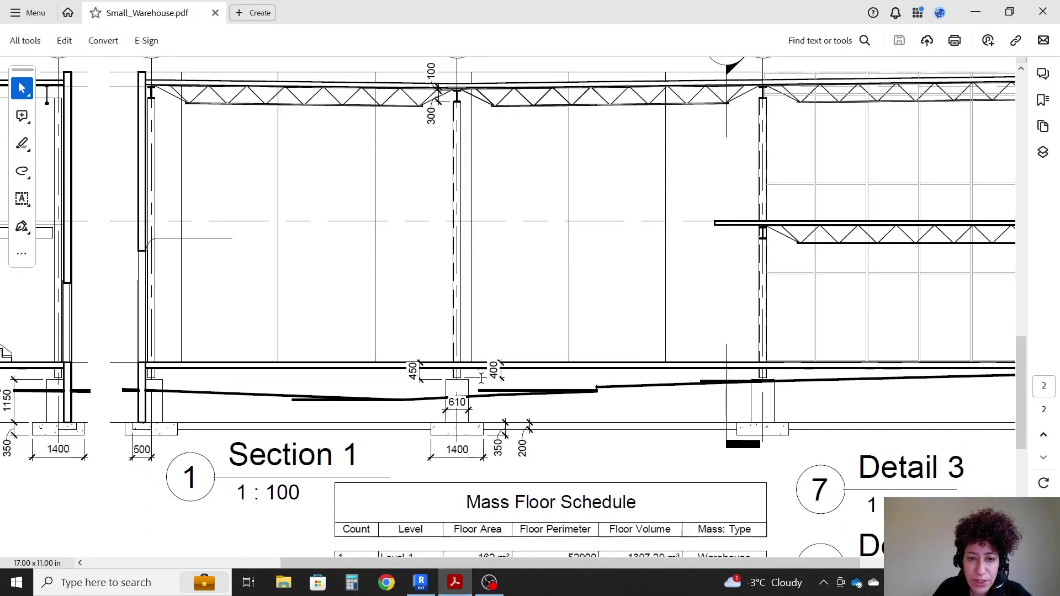
scroll(457, 388, up, 1)
scroll(460, 393, down, 3)
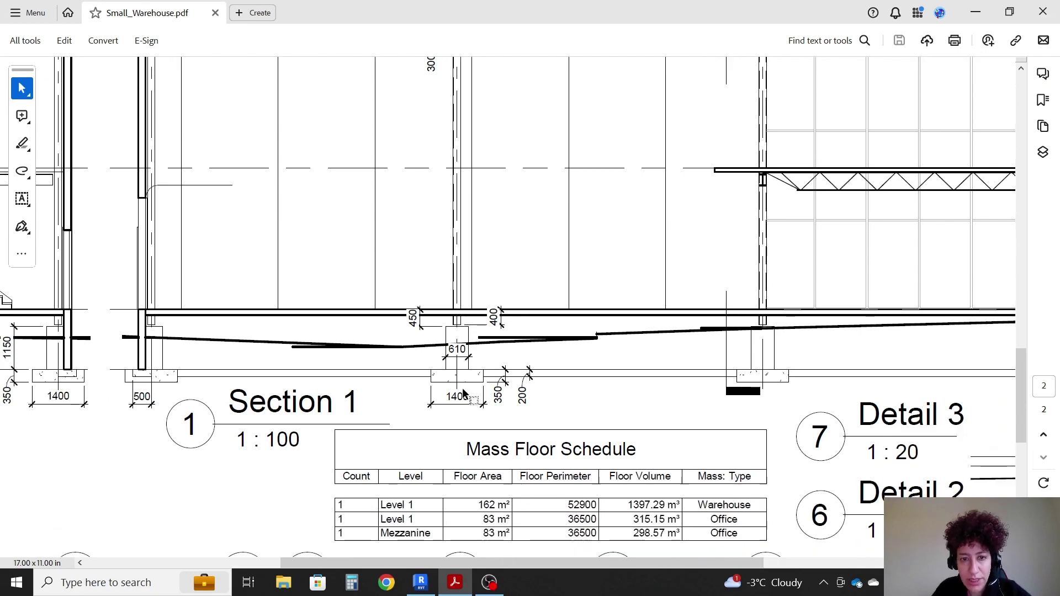
ctrl+scroll(453, 336, up, 1)
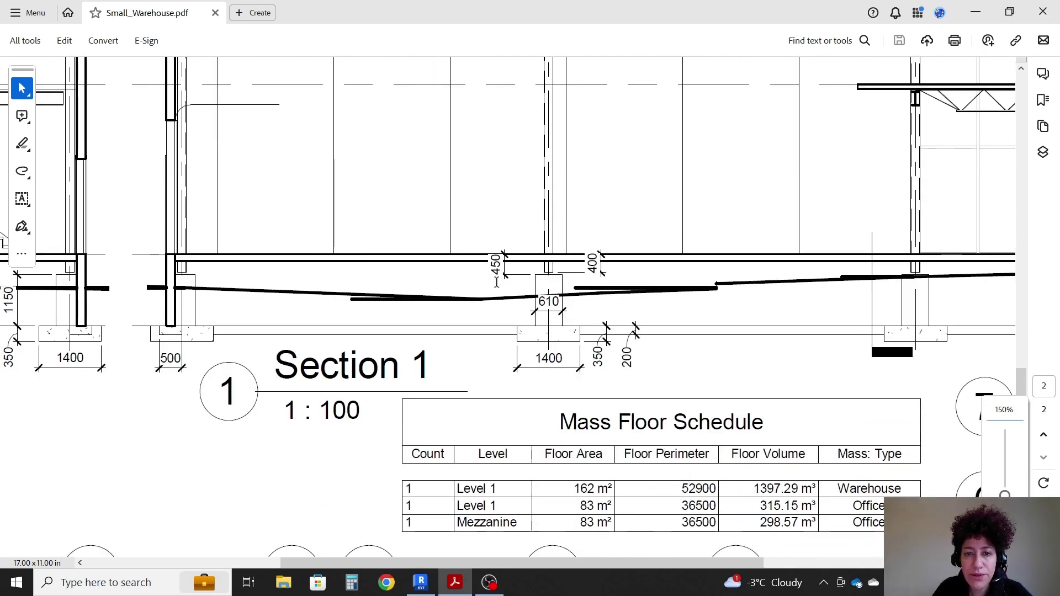
key(alt+Tab)
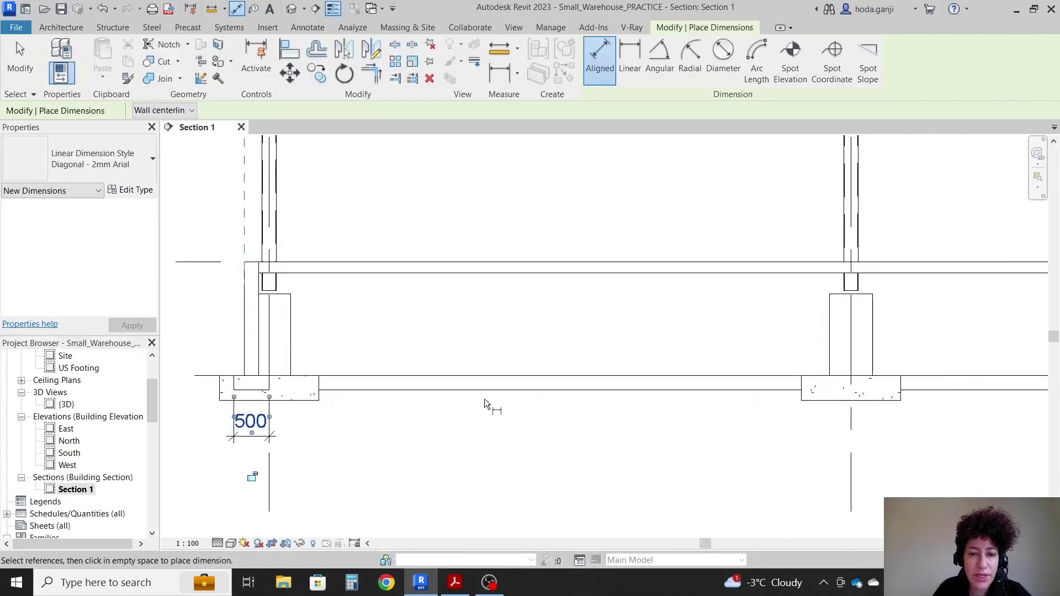
scroll(402, 337, down, 2)
scroll(638, 282, up, 5)
scroll(615, 276, up, 1)
Step: Add the 450 and 400 dimensions at the floor top and column top
click(615, 276)
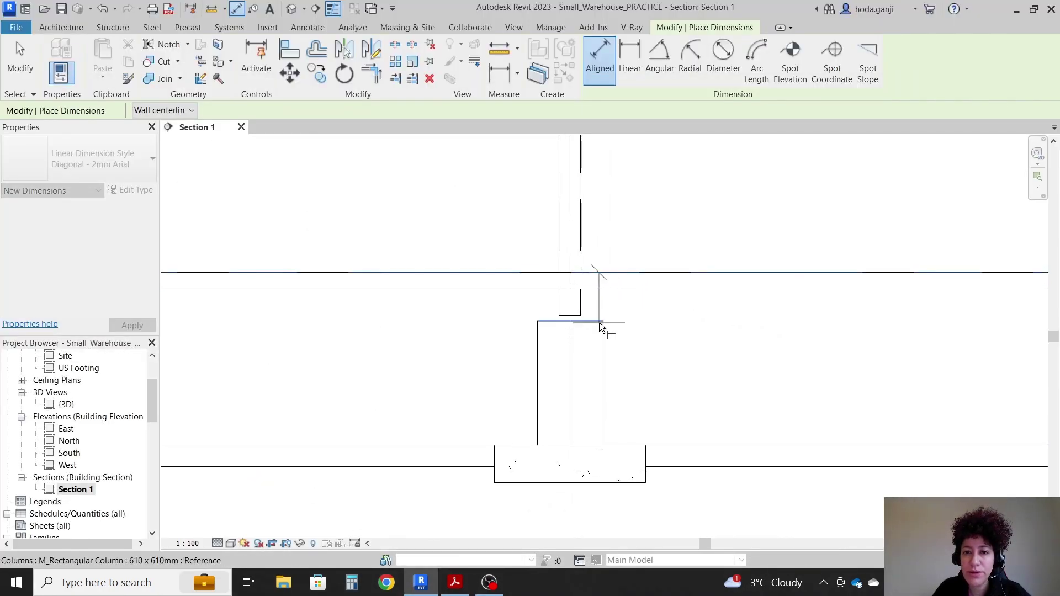
click(601, 322)
click(492, 324)
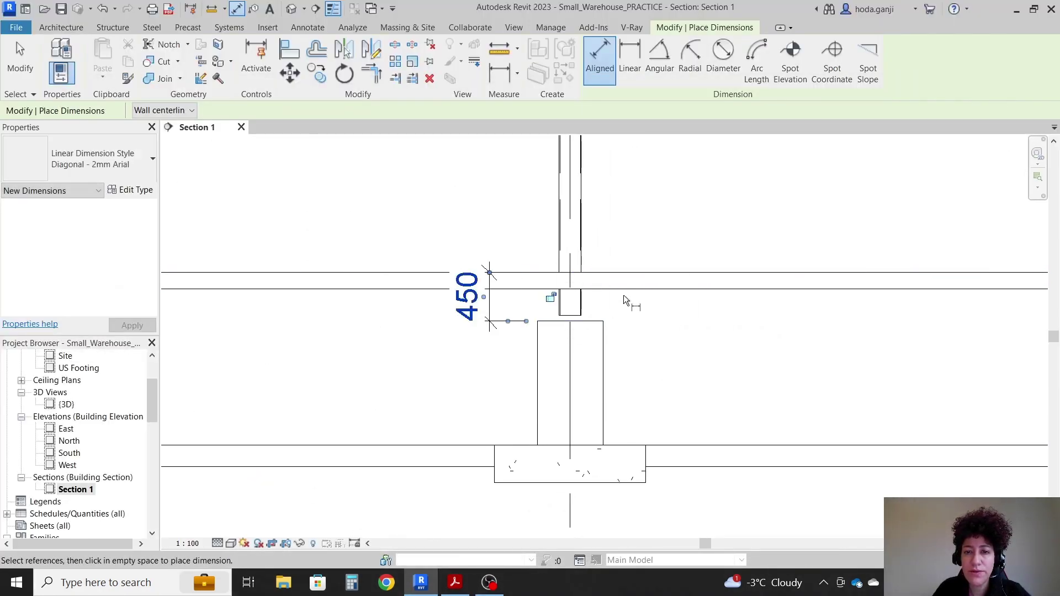
scroll(624, 278, up, 2)
click(549, 335)
click(721, 348)
scroll(523, 248, down, 2)
Step: Dimension the pier width as 610
click(462, 589)
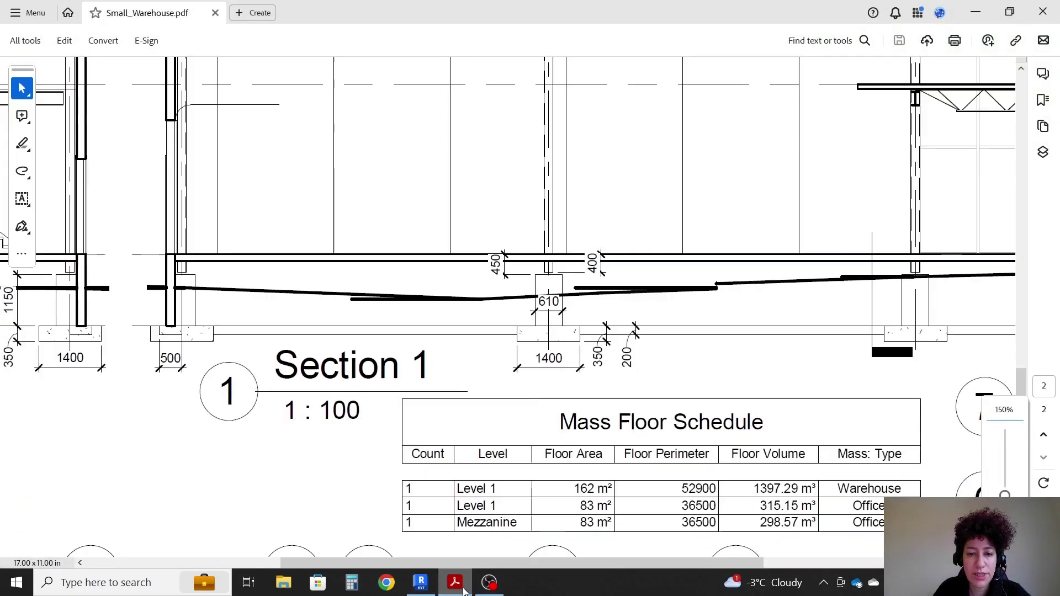
click(456, 583)
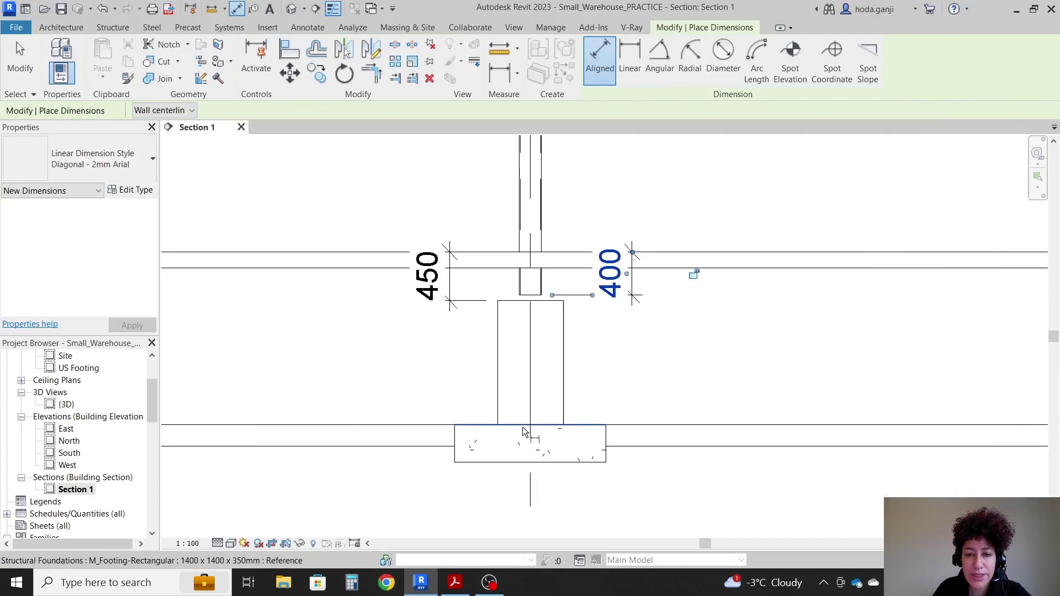
click(500, 384)
click(573, 382)
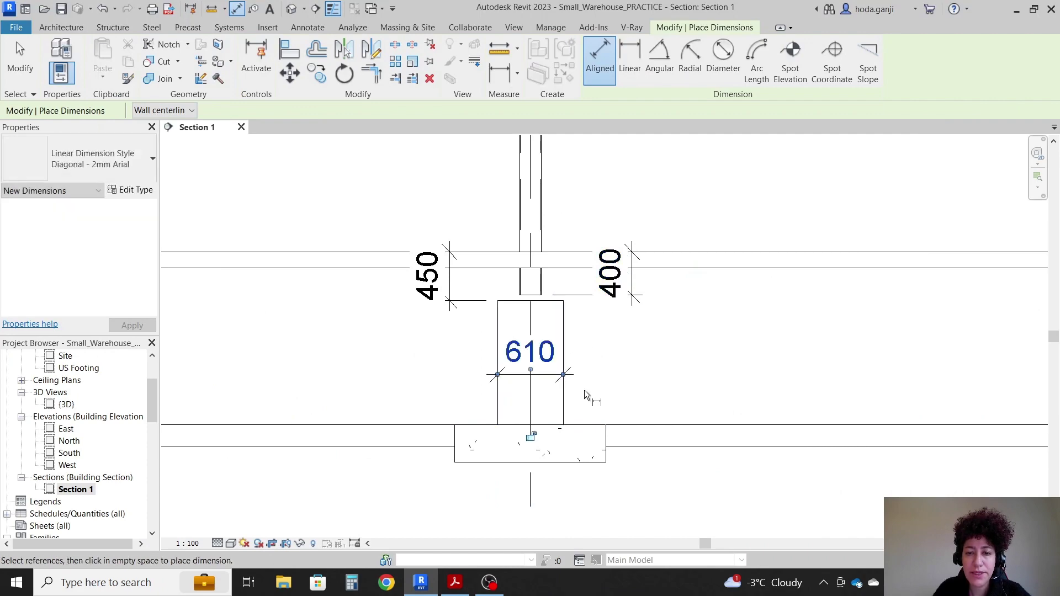
click(456, 583)
Step: Dimension the footing width as 1400 and compare it with the reference PDF
click(456, 583)
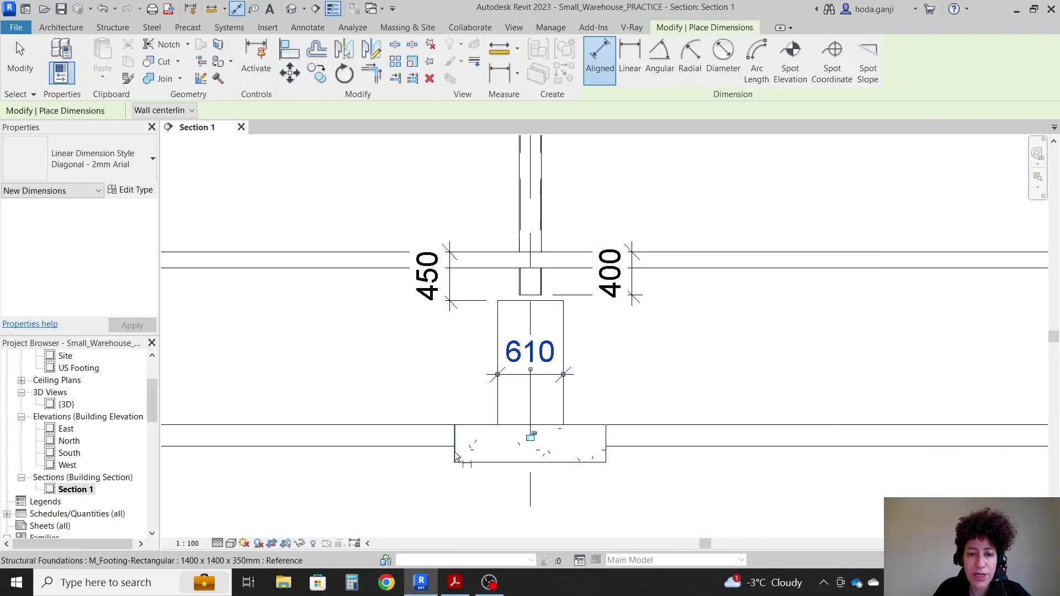
click(606, 461)
click(568, 502)
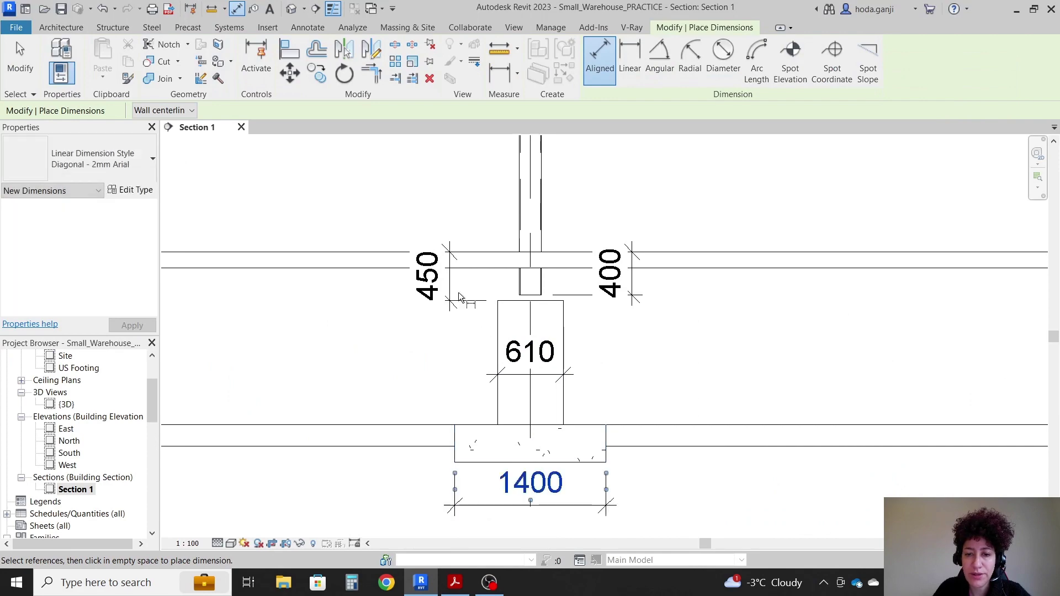
scroll(568, 463, down, 1)
click(456, 583)
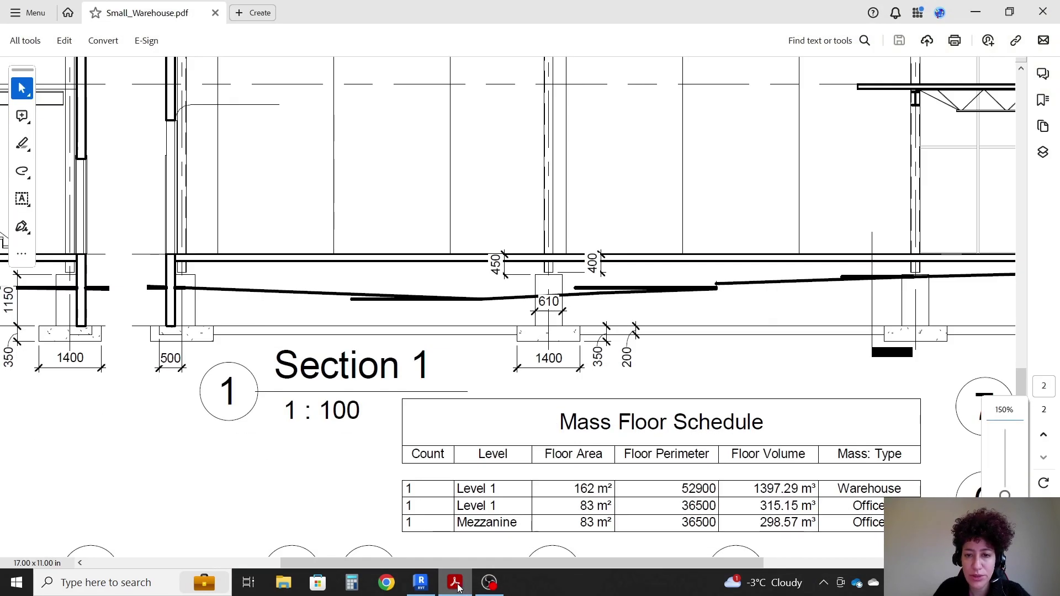
click(456, 583)
Step: Add the 200 wall footing and 350 footing depth dimensions, then bring up the PDF
click(675, 361)
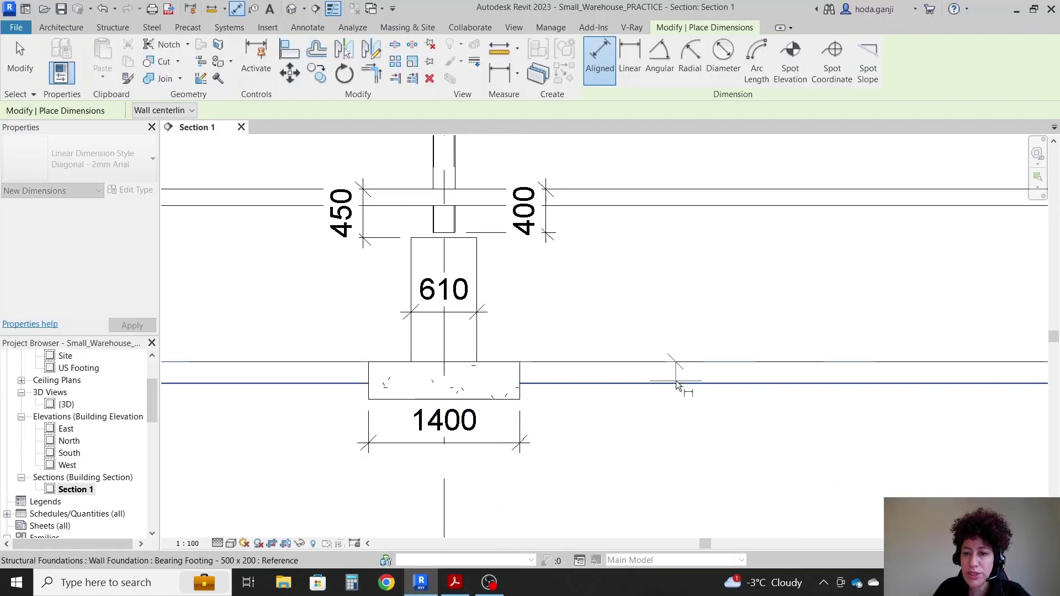
click(676, 382)
click(730, 424)
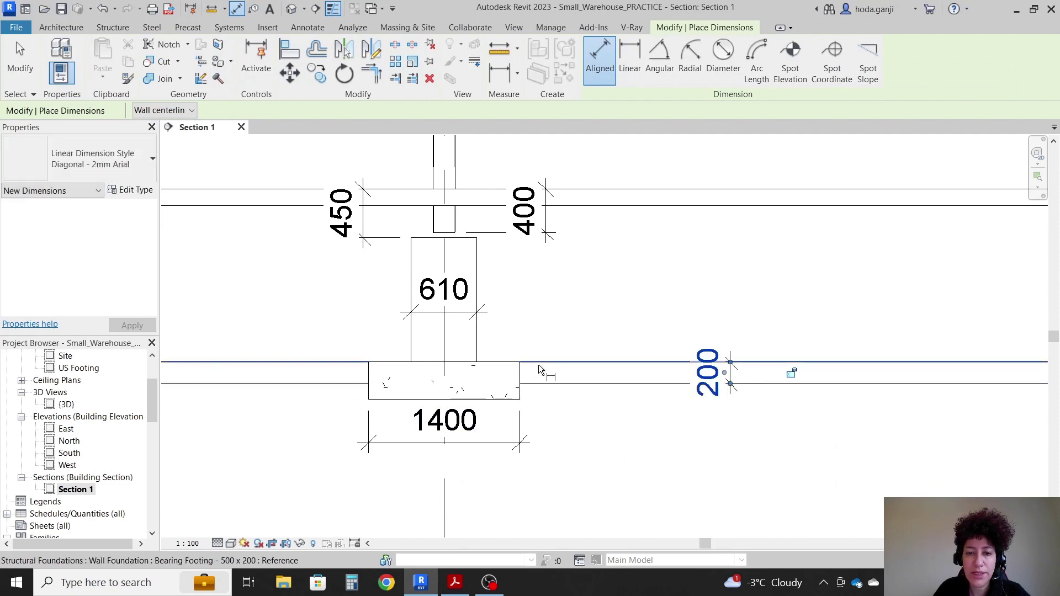
click(477, 365)
click(496, 399)
click(582, 422)
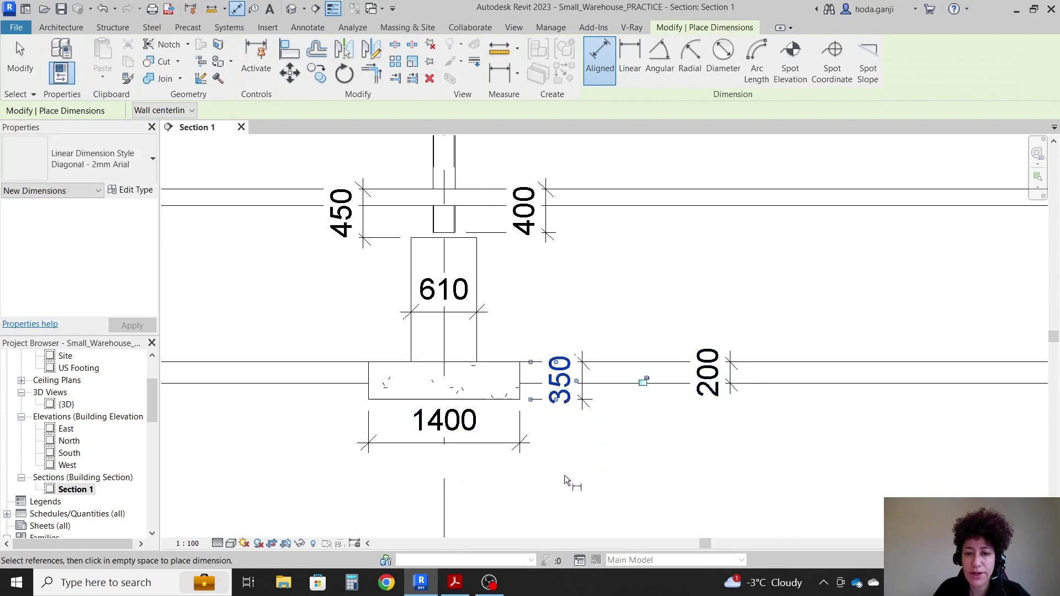
click(513, 506)
scroll(329, 413, down, 3)
click(456, 583)
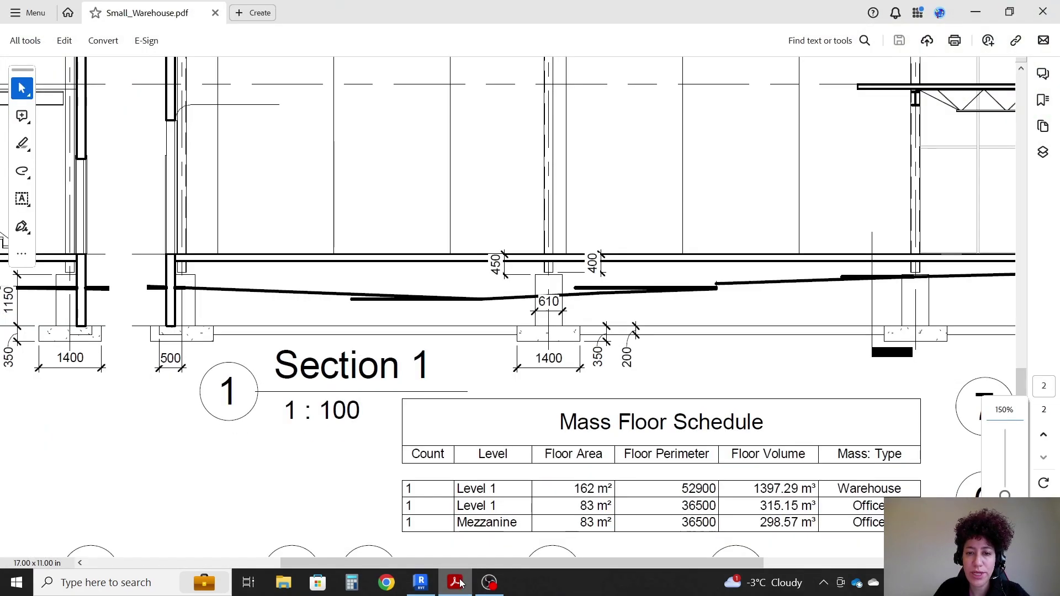
drag(483, 557, 541, 564)
Step: Compare the PDF's Section 1 and site-modification notes with the dimensioned foundation
ctrl+scroll(552, 557, down, 1)
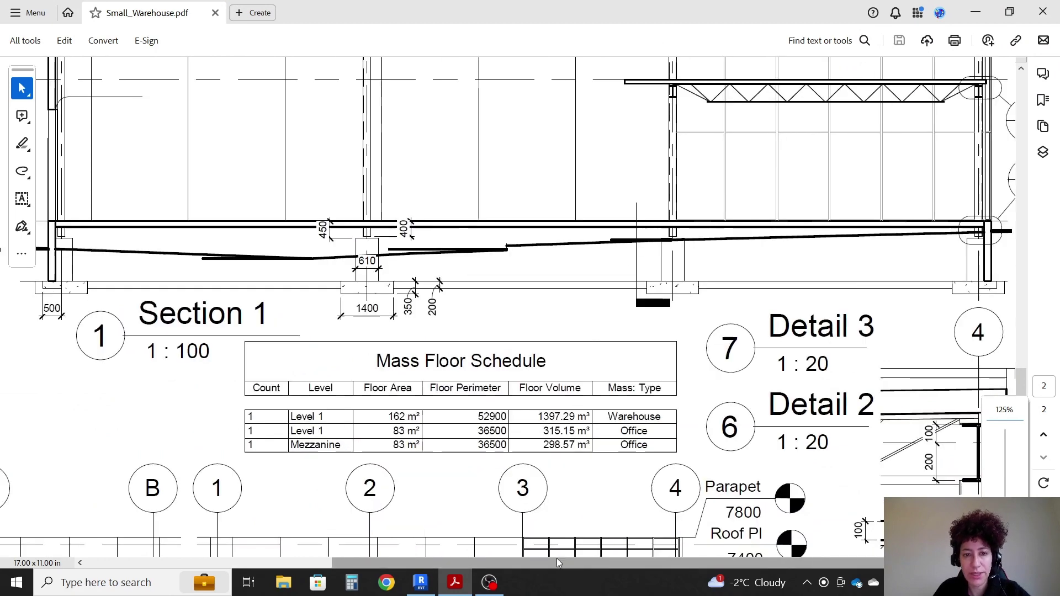
scroll(556, 433, up, 5)
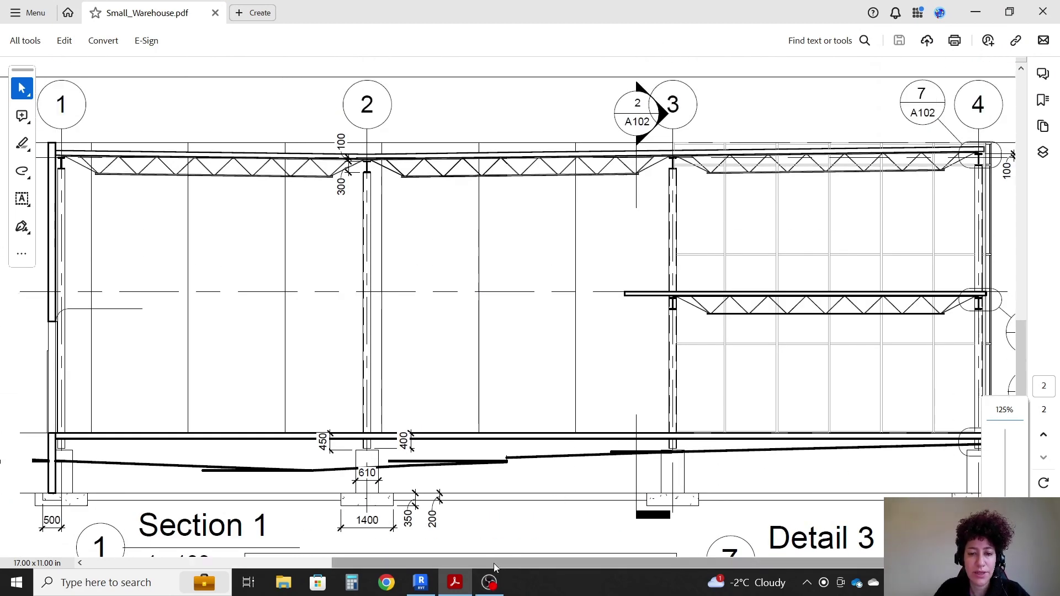
click(420, 583)
scroll(395, 414, down, 4)
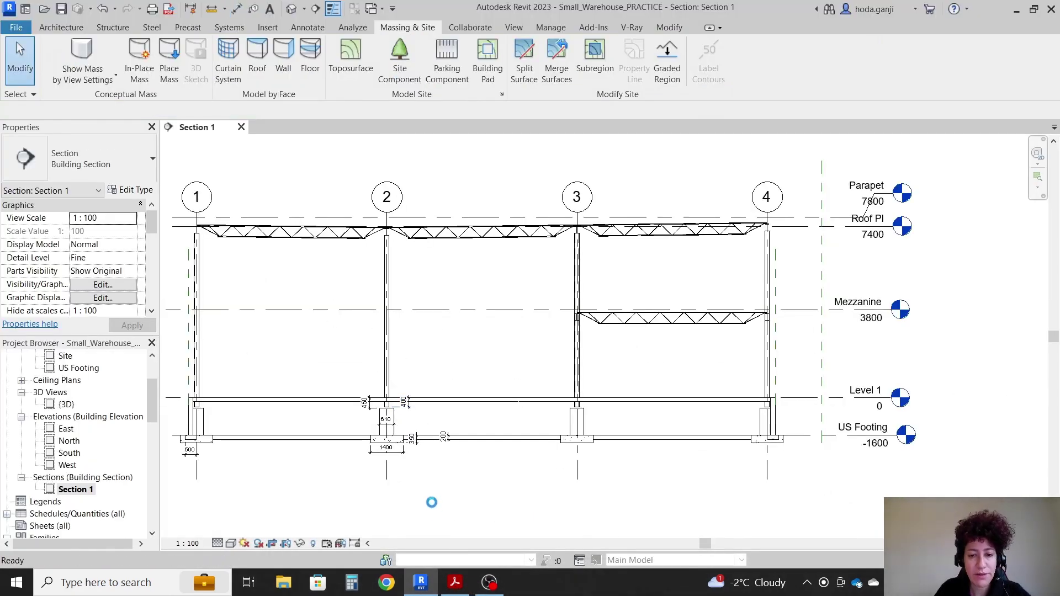
click(455, 582)
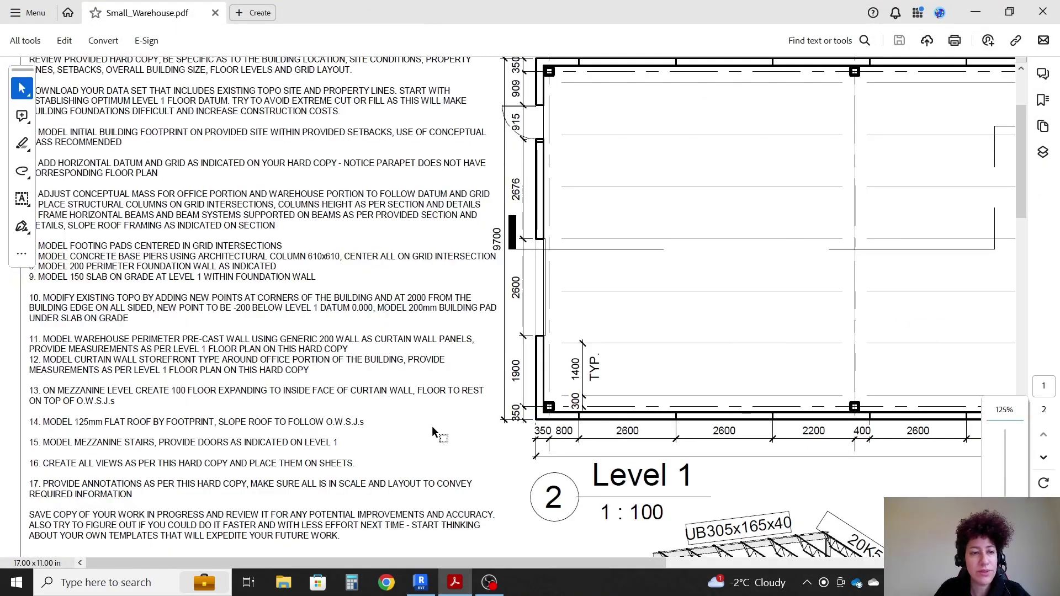
scroll(256, 281, down, 1)
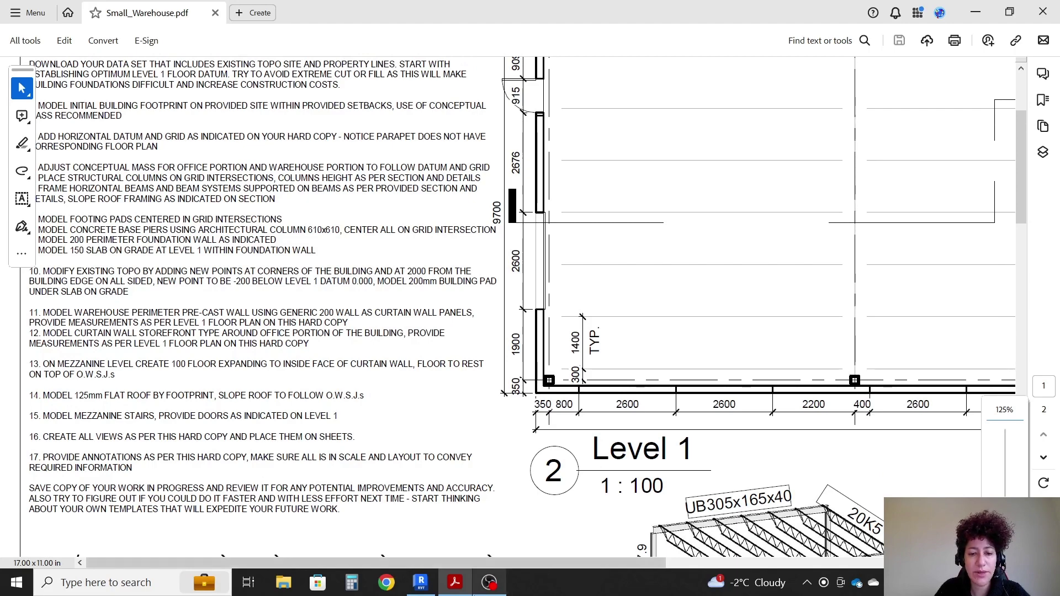
click(455, 583)
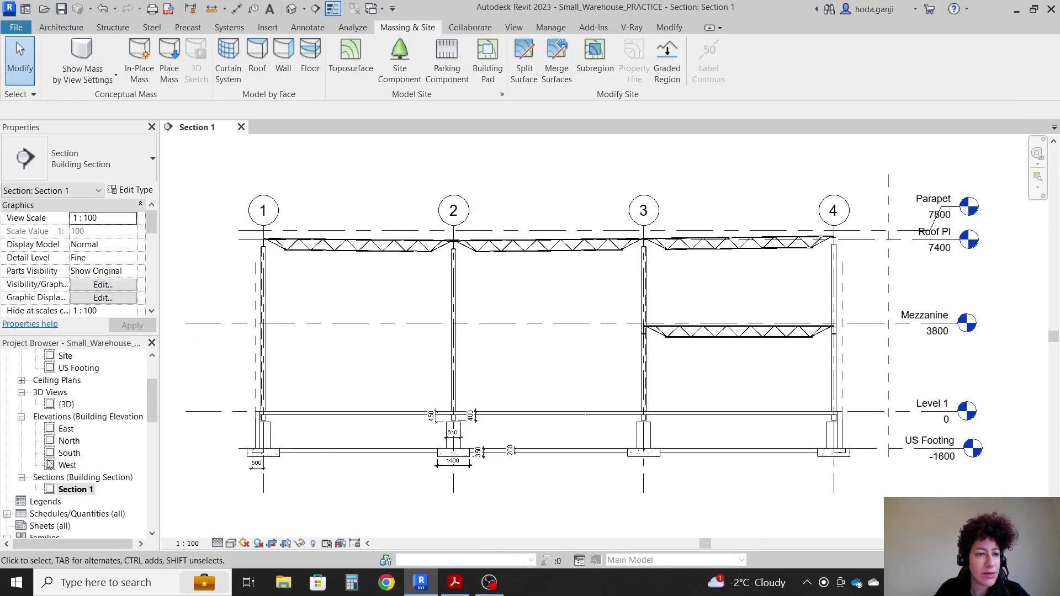
Step: Open the Site plan and delete the reference planes left and right of the building
scroll(46, 460, up, 2)
double_click(65, 429)
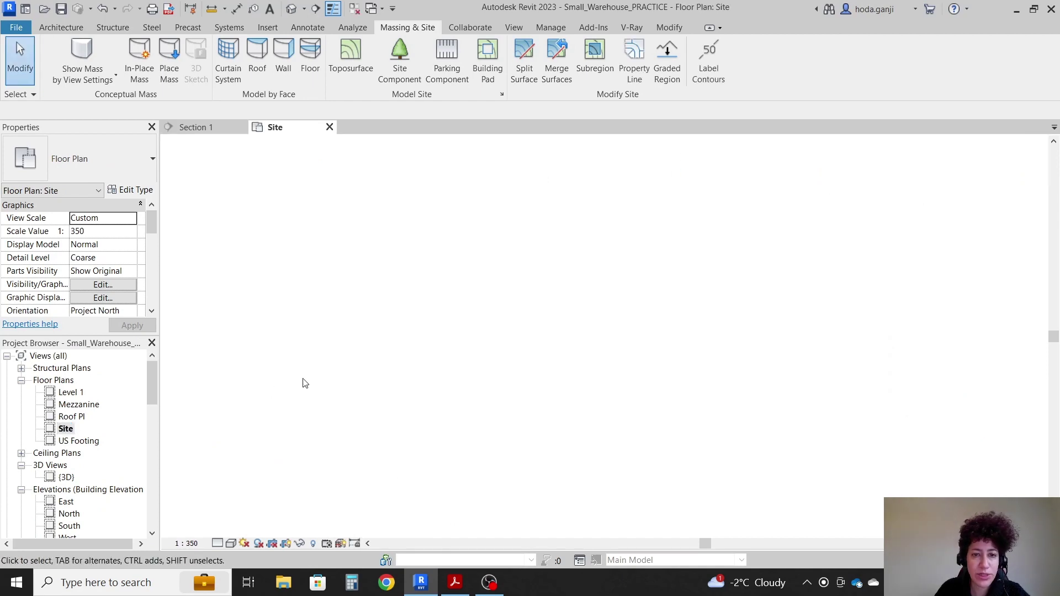
scroll(530, 381, up, 3)
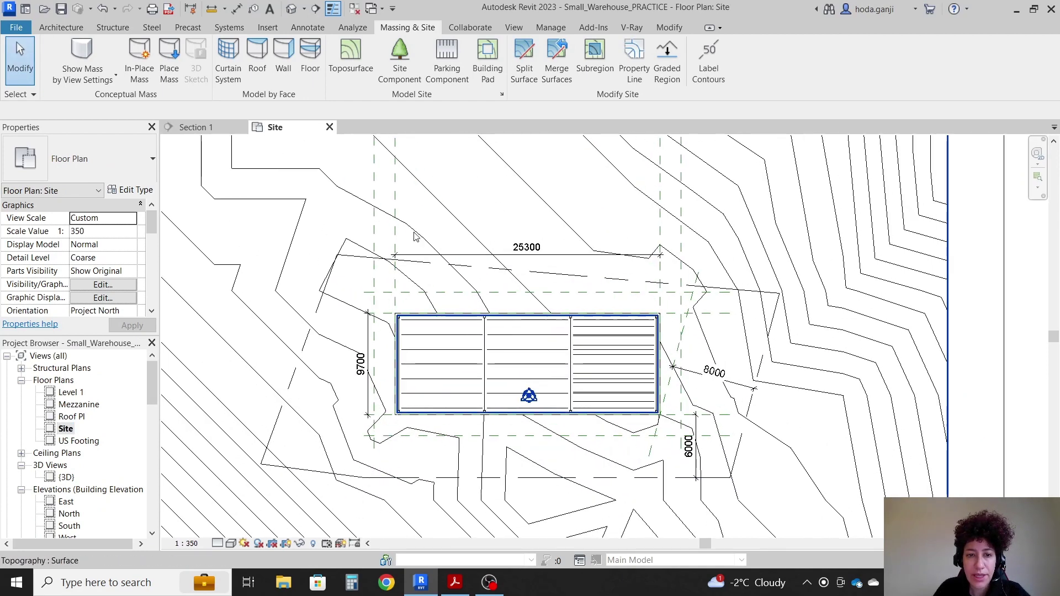
click(375, 232)
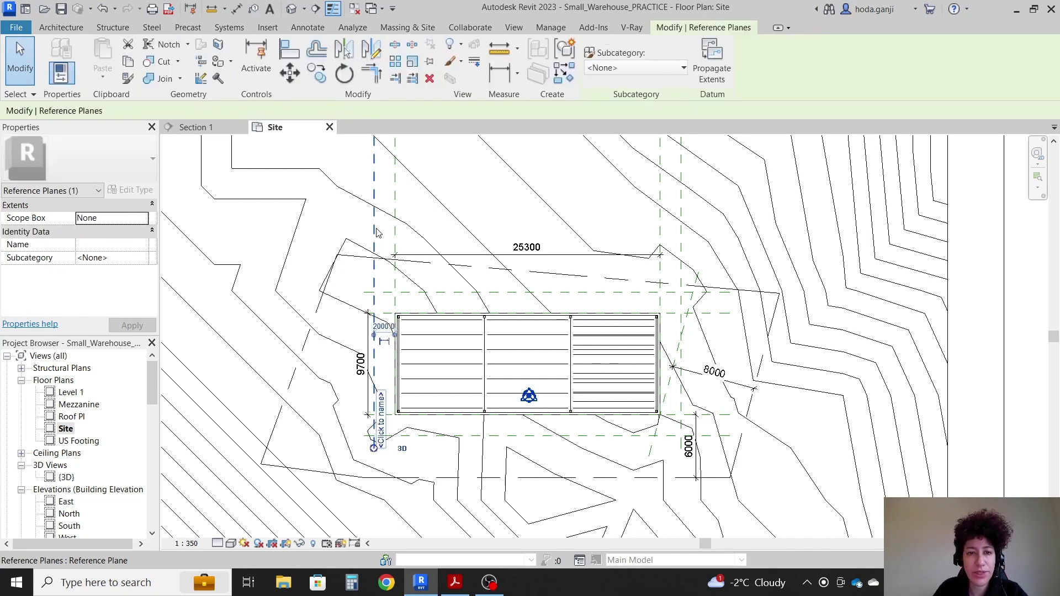
key(Delete)
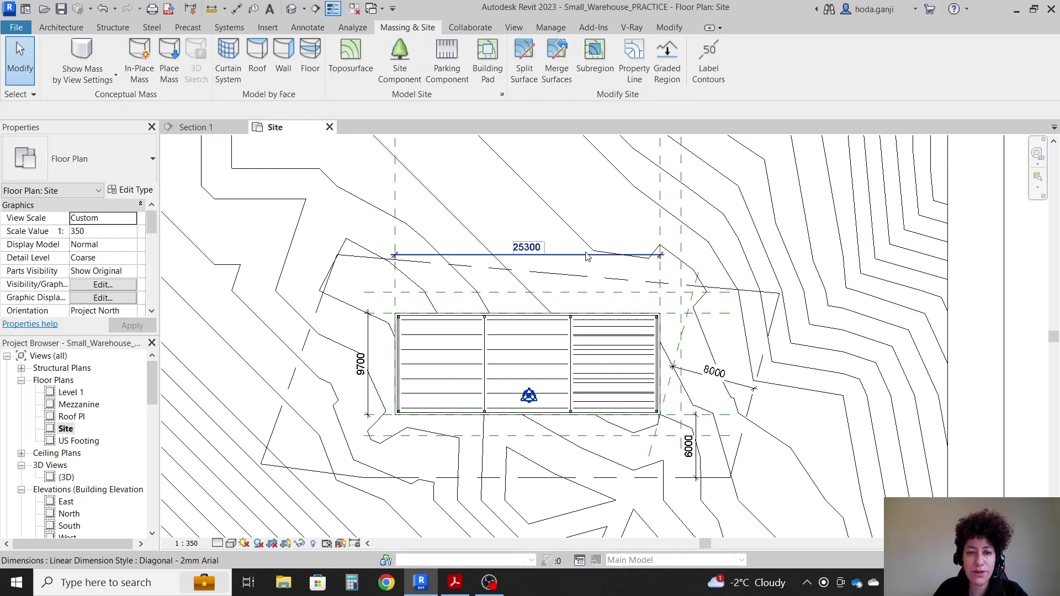
click(681, 245)
key(Delete)
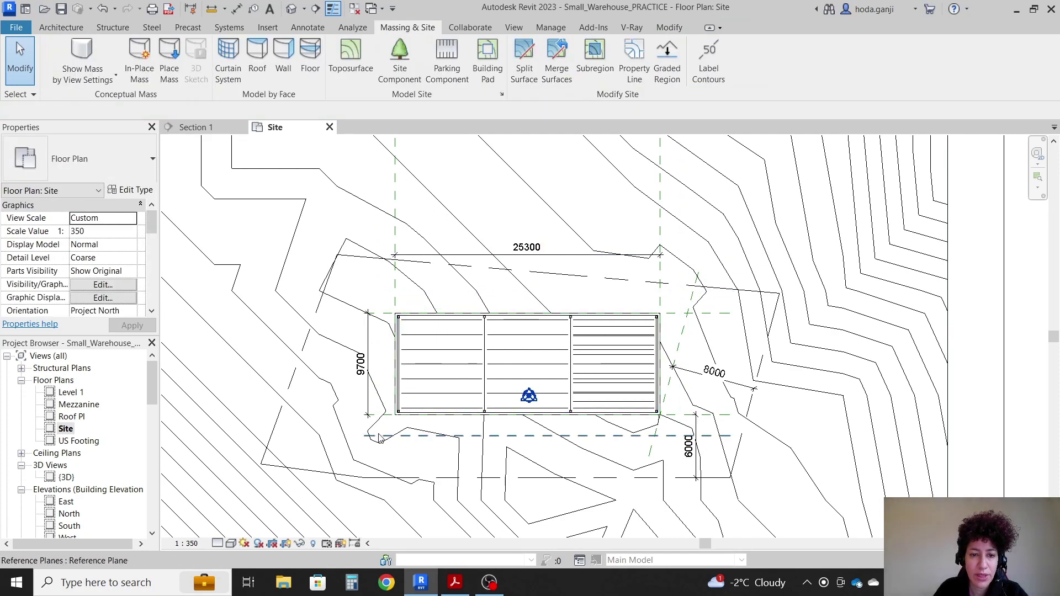
Step: Switch back to the Section 1 view
scroll(367, 273, up, 2)
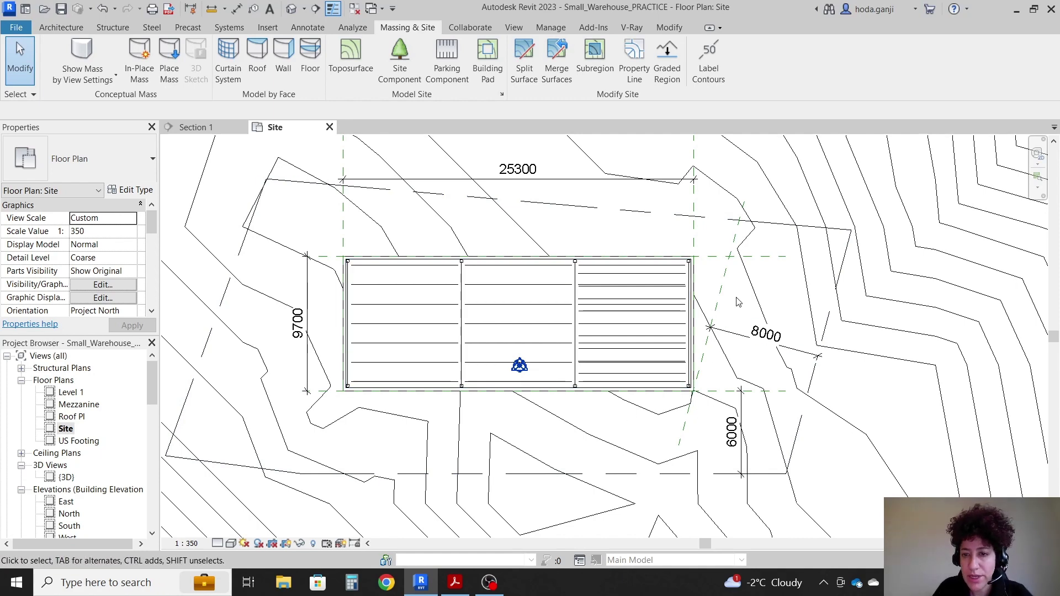
scroll(481, 381, down, 2)
scroll(463, 399, up, 1)
scroll(462, 398, down, 1)
click(194, 127)
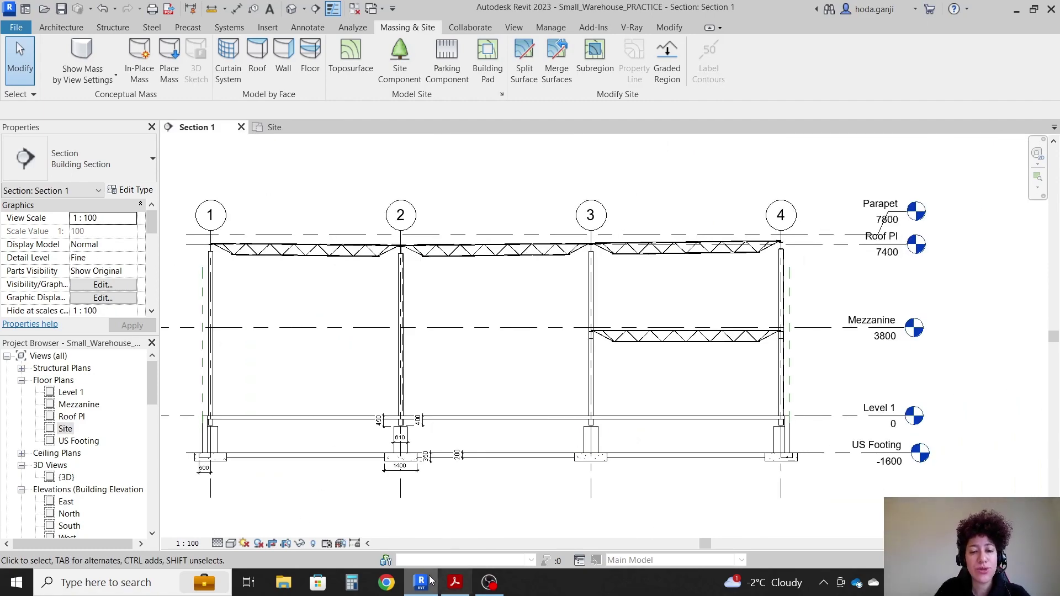
click(455, 582)
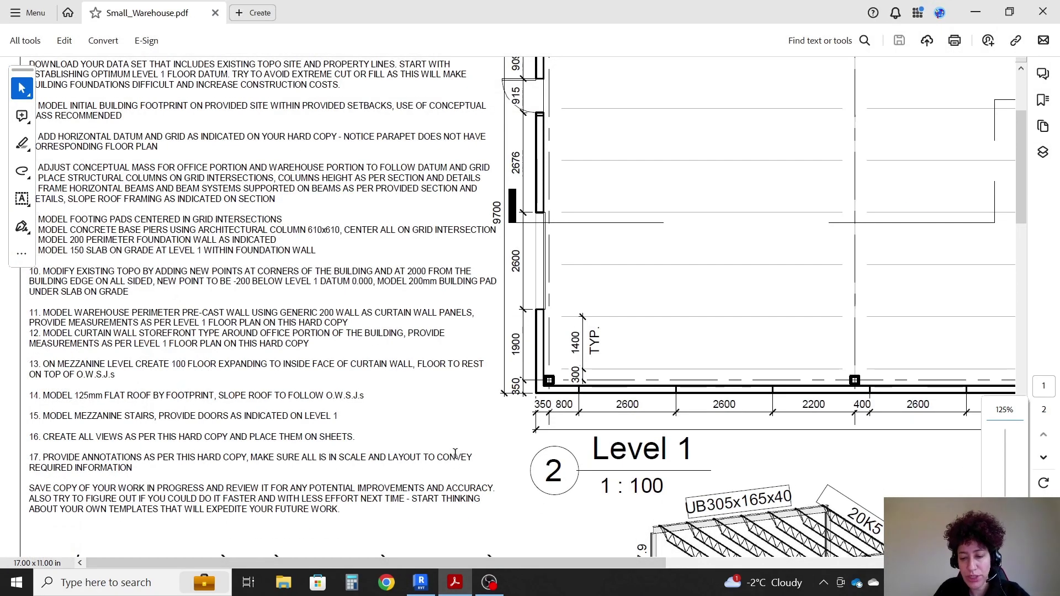
ctrl+scroll(453, 458, down, 1)
scroll(450, 444, down, 3)
ctrl+scroll(447, 435, down, 1)
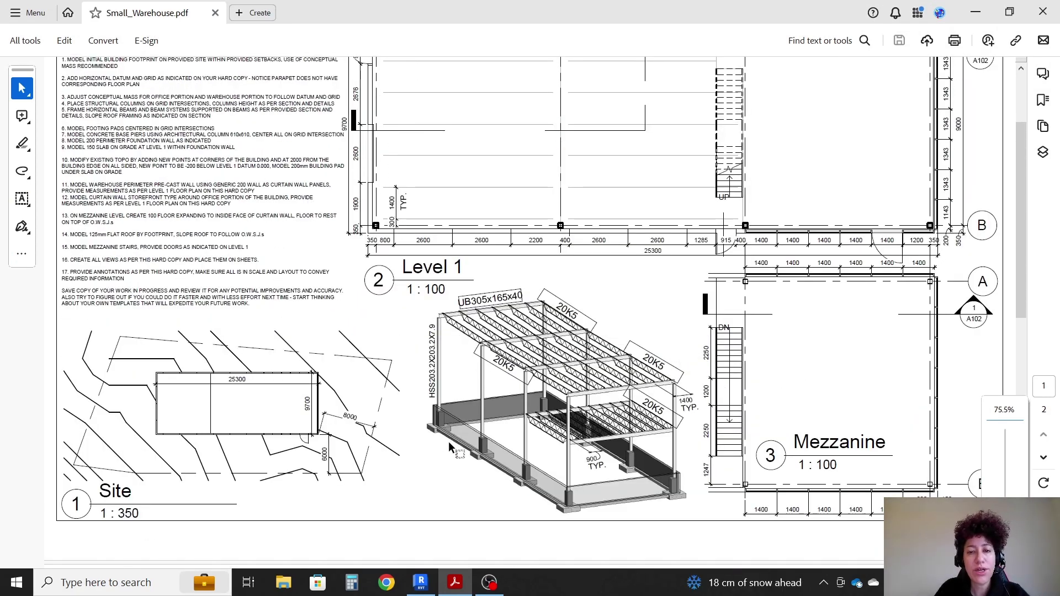
click(456, 583)
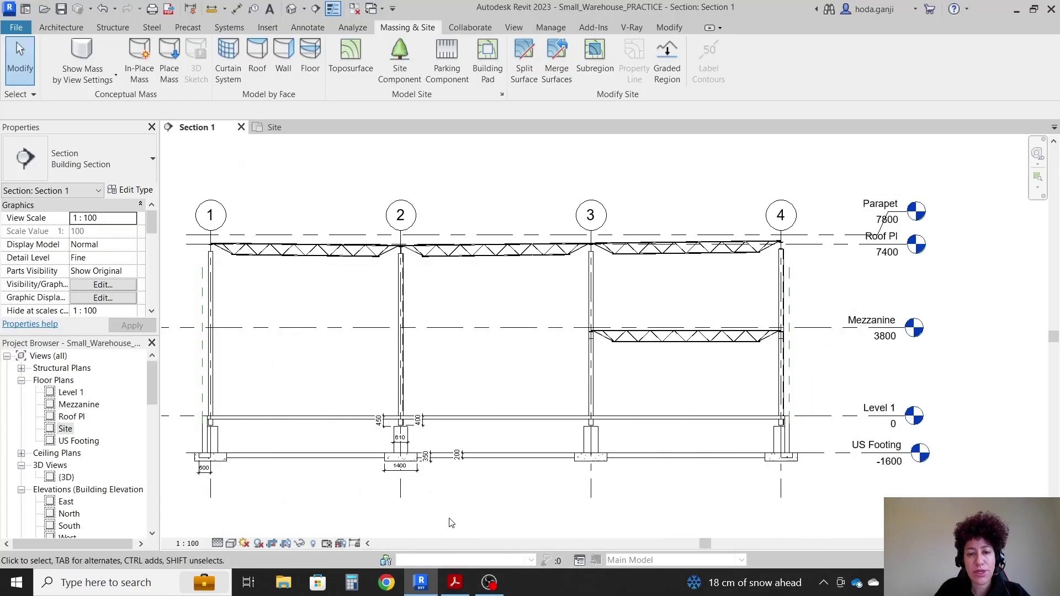